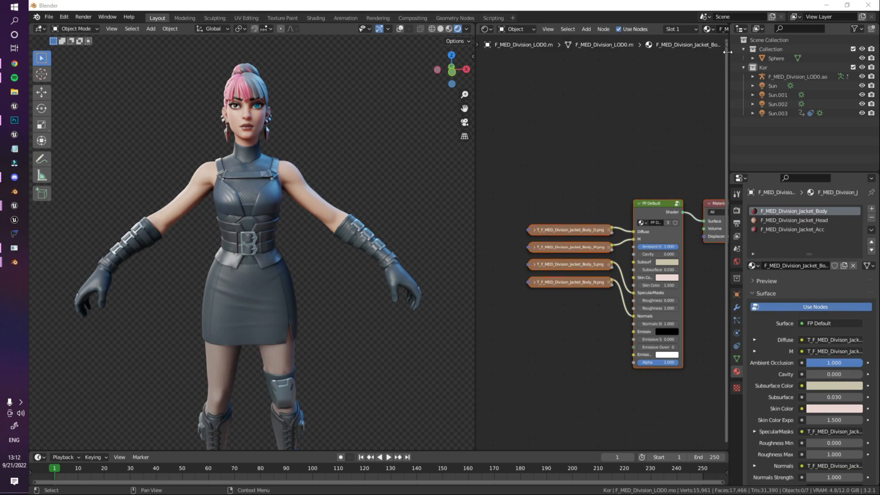
Turn the outliner area into an Image Editor and load fortnite-style-kor-purple-ruin.jpg as the reference image
{"action": "left_click_drag", "start_coordinate": [728, 51], "coordinate": [706, 52]}
{"action": "left_click", "coordinate": [711, 30]}
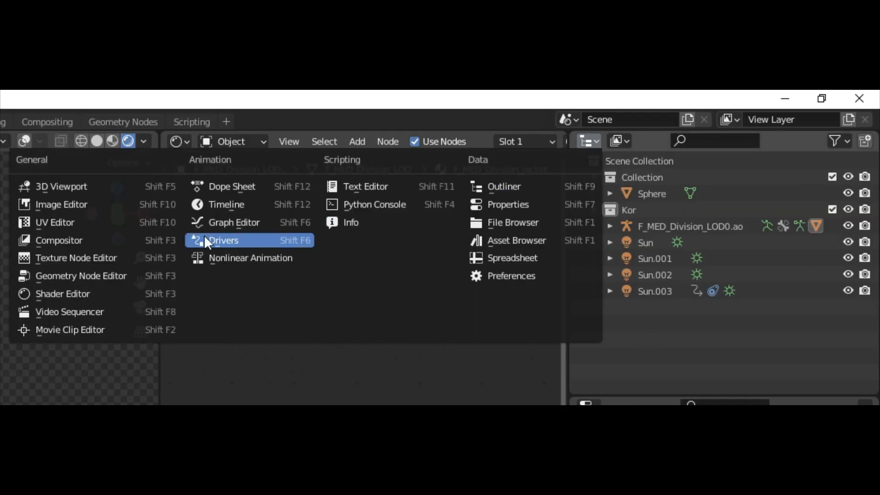
{"action": "left_click", "coordinate": [426, 63]}
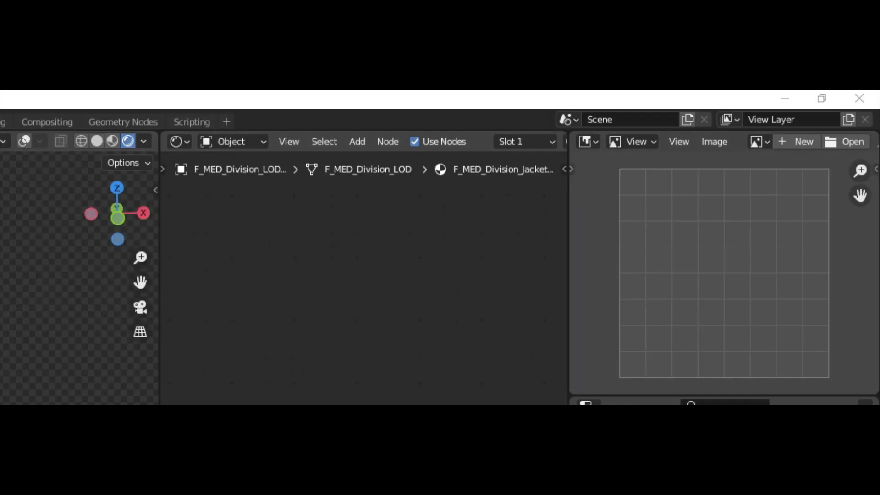
{"action": "left_click_drag", "start_coordinate": [637, 273], "coordinate": [637, 272]}
{"action": "scroll", "coordinate": [756, 138], "scroll_direction": "down", "scroll_amount": 5}
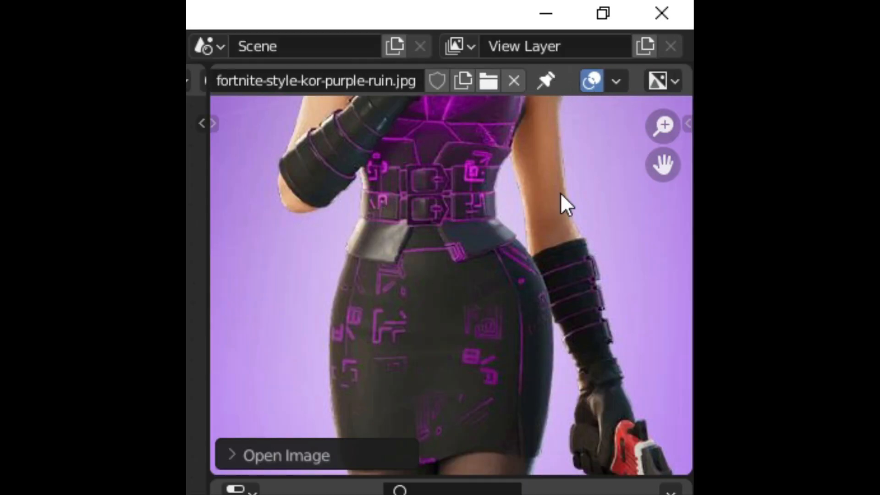
Enlarge the reference image area and frame the character's head and upper body in it
{"action": "left_click_drag", "start_coordinate": [566, 476], "coordinate": [566, 494]}
{"action": "middle_click_drag", "start_coordinate": [469, 344], "coordinate": [487, 120]}
{"action": "scroll", "coordinate": [524, 330], "scroll_direction": "up", "scroll_amount": 1}
{"action": "scroll", "coordinate": [523, 329], "scroll_direction": "down", "scroll_amount": 1}
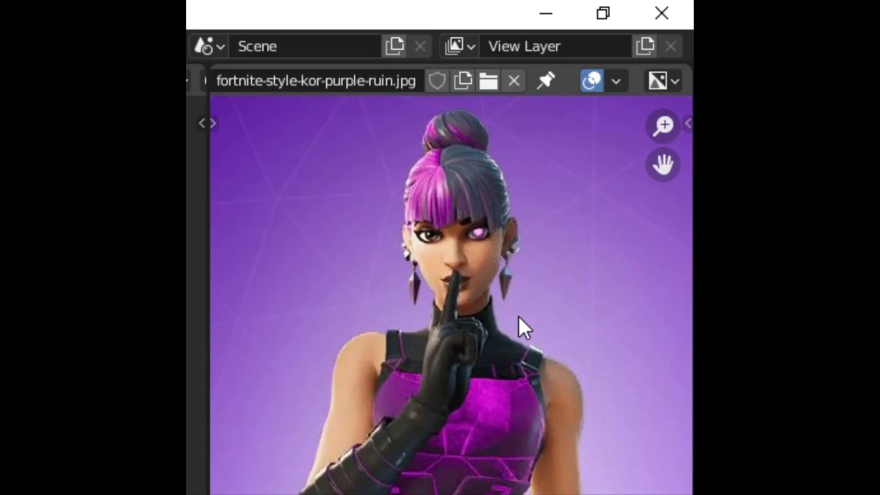
{"action": "middle_click_drag", "start_coordinate": [515, 313], "coordinate": [515, 308]}
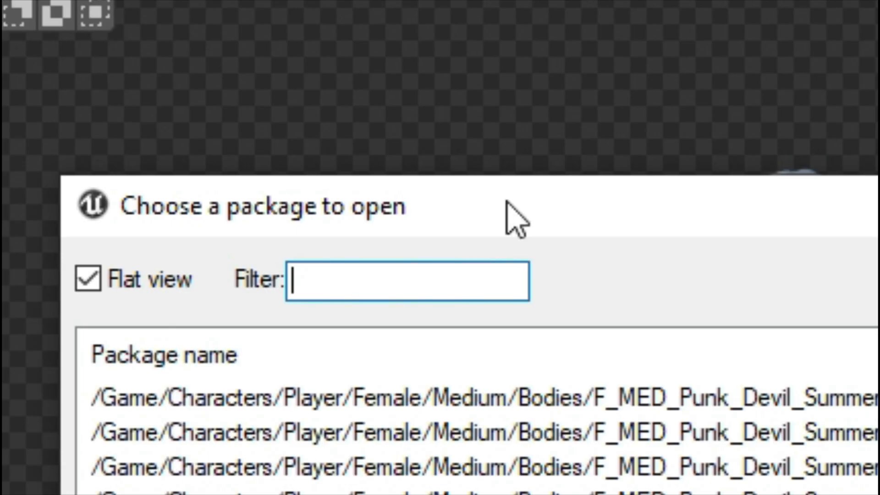
In UModel, filter the packages by "Division SL" and export all textures in the jacket's Superlevel Textures folder
{"action": "type", "text": "Division SL"}
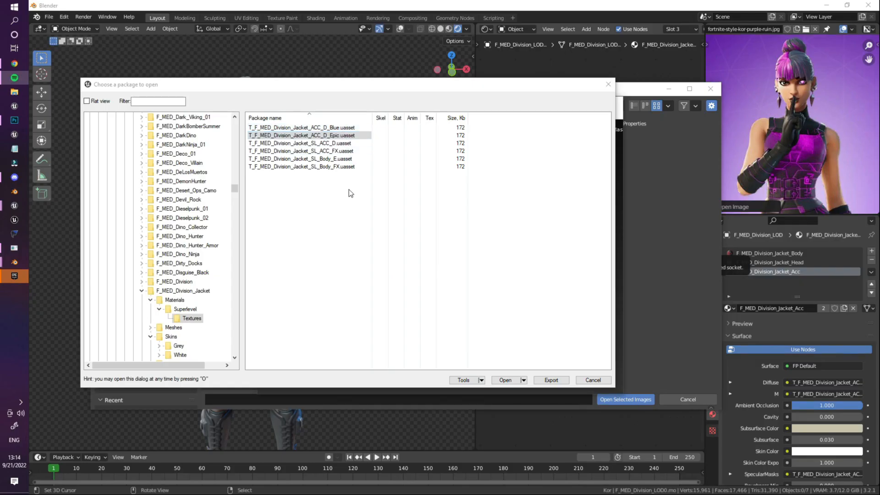
{"action": "left_click_drag", "start_coordinate": [350, 191], "coordinate": [316, 132]}
{"action": "left_click", "coordinate": [553, 381]}
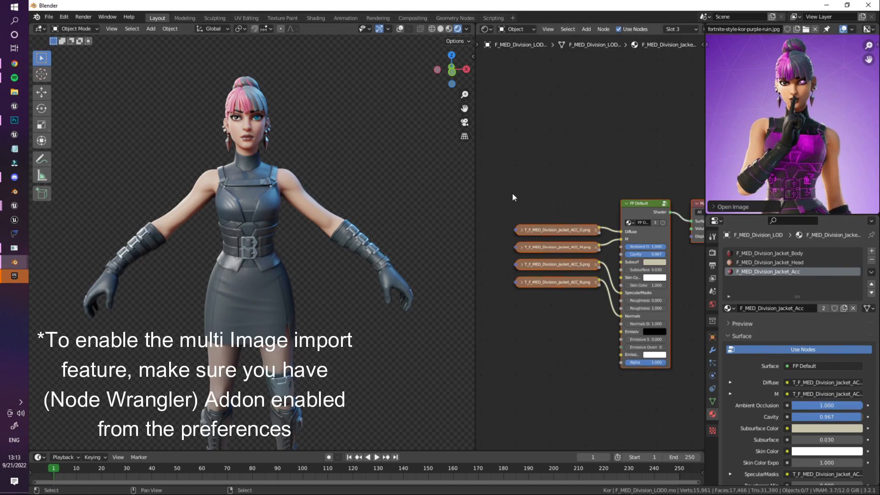
Add T_F_MED_Division_Jacket_SL_ACC_D.dds and T_F_MED_Division_Jacket_SL_ACC_FX.dds as image texture nodes to the F_MED_Division_Jacket_Acc material
{"action": "key", "text": "shift+a"}
{"action": "mouse_move", "coordinate": [492, 235]}
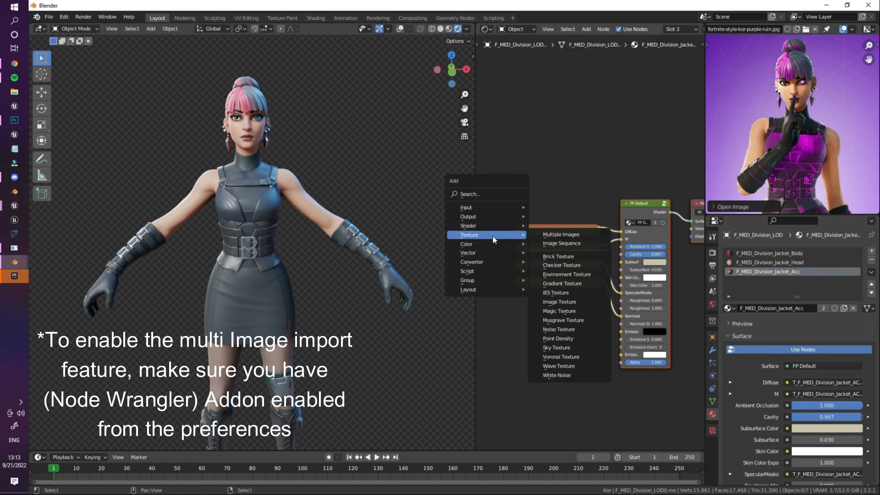
{"action": "left_click", "coordinate": [552, 235]}
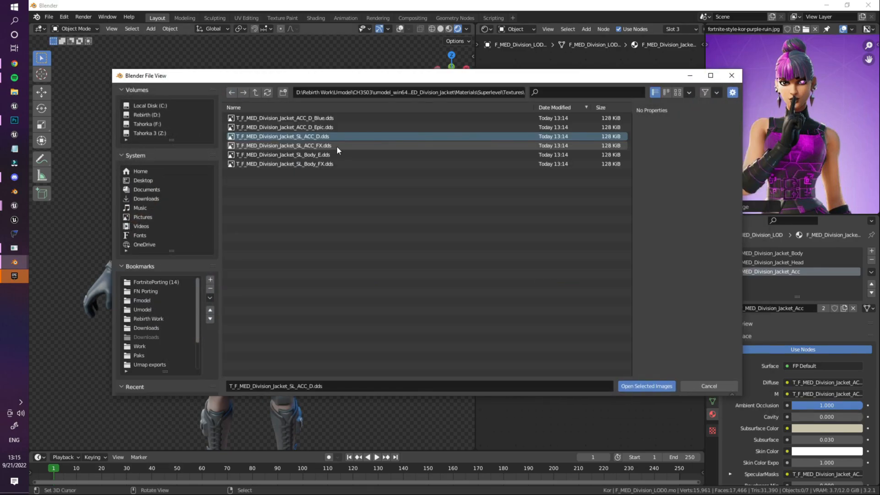
{"action": "left_click", "coordinate": [331, 145], "text": "shift"}
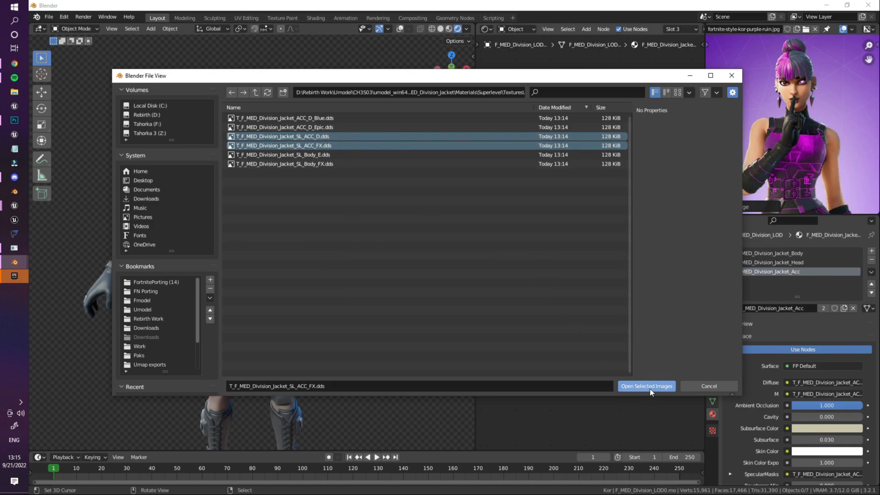
{"action": "left_click", "coordinate": [624, 386]}
{"action": "left_click", "coordinate": [540, 166]}
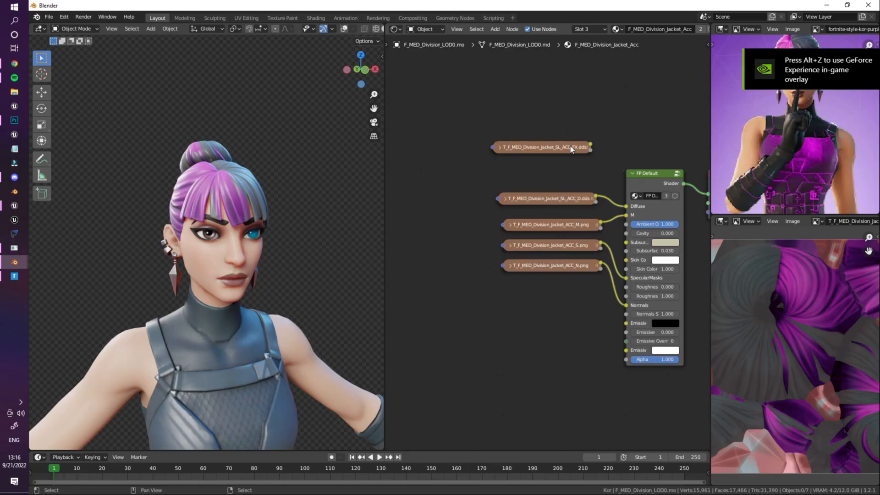
Move the SL_ACC_FX texture node aside and pull the ACC_N normal texture node far away from the shader to make room
{"action": "left_click_drag", "start_coordinate": [568, 146], "coordinate": [458, 158]}
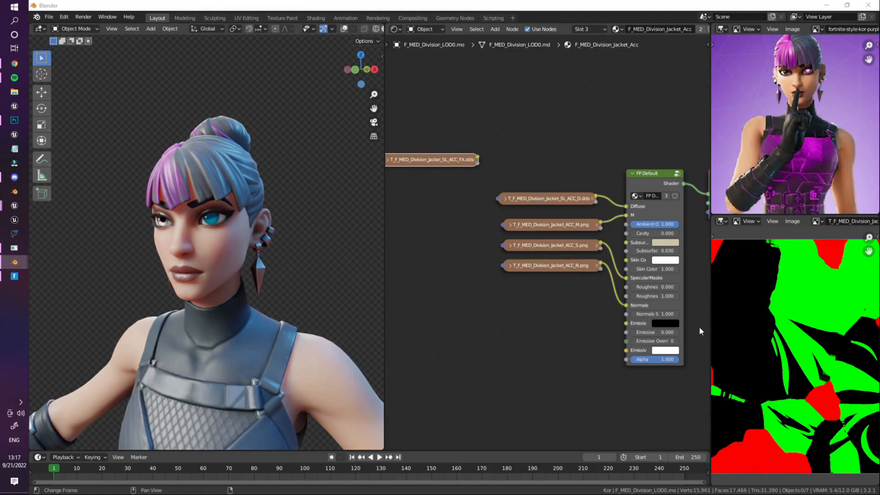
{"action": "middle_click_drag", "start_coordinate": [599, 320], "coordinate": [620, 315]}
{"action": "scroll", "coordinate": [620, 315], "scroll_direction": "up", "scroll_amount": 4}
{"action": "left_click", "coordinate": [567, 273]}
{"action": "scroll", "coordinate": [569, 275], "scroll_direction": "down", "scroll_amount": 2}
{"action": "middle_click_drag", "start_coordinate": [610, 270], "coordinate": [668, 238]}
{"action": "left_click_drag", "start_coordinate": [652, 234], "coordinate": [364, 239]}
{"action": "middle_click_drag", "start_coordinate": [397, 248], "coordinate": [570, 232]}
Add a Normal Map node above the link of the ACC_N normal texture
{"action": "key", "text": "shift+a"}
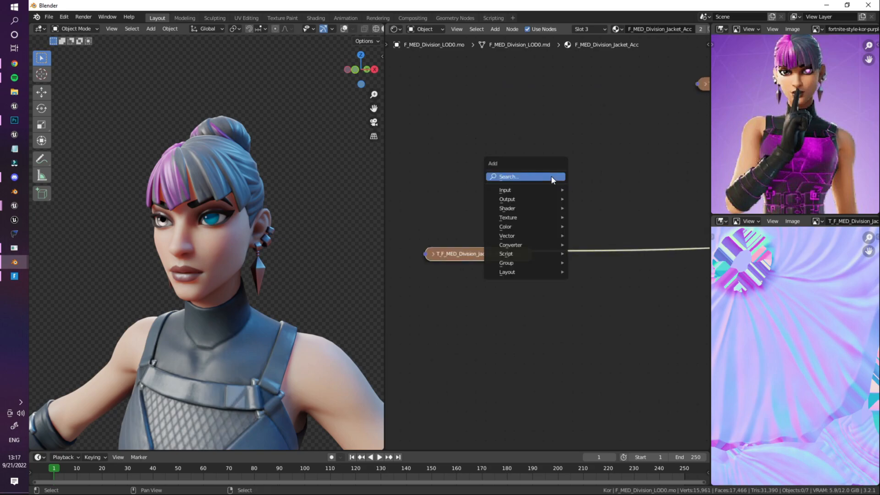
{"action": "left_click", "coordinate": [551, 176]}
{"action": "type", "text": "Normal"}
{"action": "left_click", "coordinate": [577, 202]}
{"action": "left_click", "coordinate": [561, 153]}
Add an RGB Curves node beside the Normal Map node
{"action": "key", "text": "shift+a"}
{"action": "left_click", "coordinate": [563, 154]}
{"action": "type", "text": "rg"}
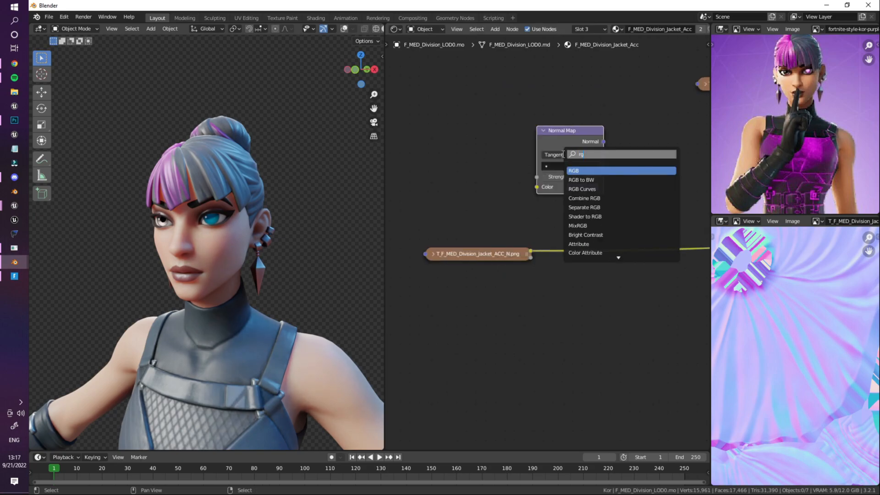
{"action": "left_click", "coordinate": [581, 189]}
{"action": "left_click", "coordinate": [414, 131]}
Arrange the new nodes and connect the ACC_N normal texture to the Color input of RGB Curves
{"action": "middle_click_drag", "start_coordinate": [602, 126], "coordinate": [550, 136]}
{"action": "left_click_drag", "start_coordinate": [553, 136], "coordinate": [403, 188]}
{"action": "key", "text": "g"}
{"action": "left_click", "coordinate": [546, 193]}
{"action": "middle_click_drag", "start_coordinate": [512, 224], "coordinate": [506, 257]}
{"action": "left_click_drag", "start_coordinate": [461, 296], "coordinate": [398, 303]}
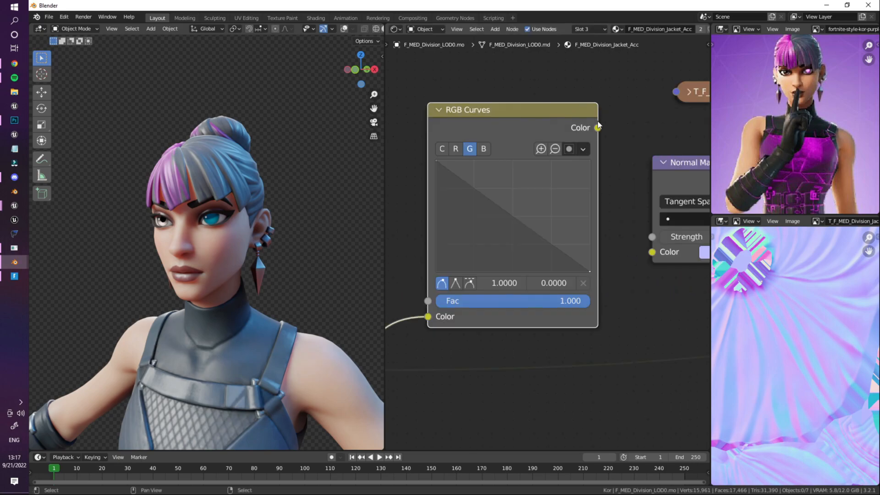
Invert the green channel's curve in RGB Curves and connect its output to the Normal Map's Color input
{"action": "left_click_drag", "start_coordinate": [597, 128], "coordinate": [648, 252]}
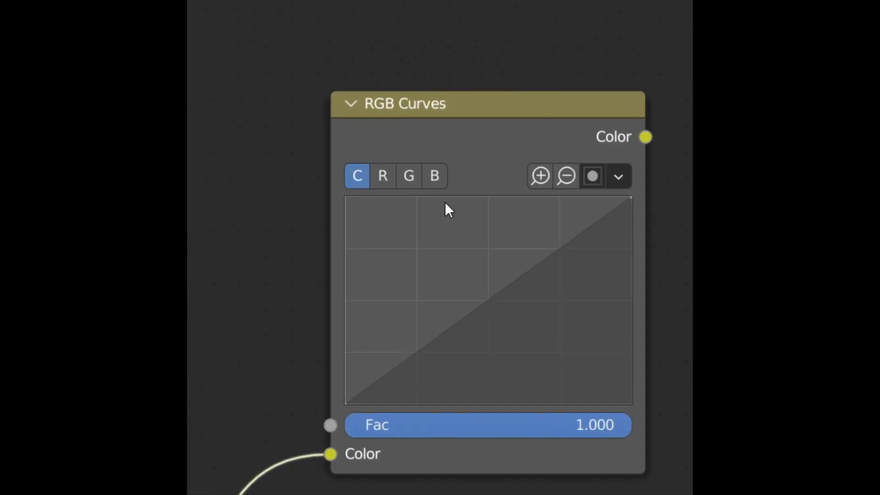
{"action": "scroll", "coordinate": [445, 202], "scroll_direction": "up", "scroll_amount": 1}
{"action": "left_click", "coordinate": [407, 167]}
{"action": "scroll", "coordinate": [424, 207], "scroll_direction": "down", "scroll_amount": 1}
{"action": "middle_click_drag", "start_coordinate": [594, 316], "coordinate": [547, 262]}
{"action": "left_click_drag", "start_coordinate": [584, 142], "coordinate": [298, 142]}
{"action": "left_click_drag", "start_coordinate": [298, 347], "coordinate": [599, 359]}
{"action": "left_click_drag", "start_coordinate": [598, 82], "coordinate": [692, 313]}
Add a Layer Weight node and connect the Normal Map's output to its Normal input
{"action": "scroll", "coordinate": [655, 279], "scroll_direction": "down", "scroll_amount": 5}
{"action": "middle_click_drag", "start_coordinate": [590, 259], "coordinate": [520, 256]}
{"action": "key", "text": "shift+a"}
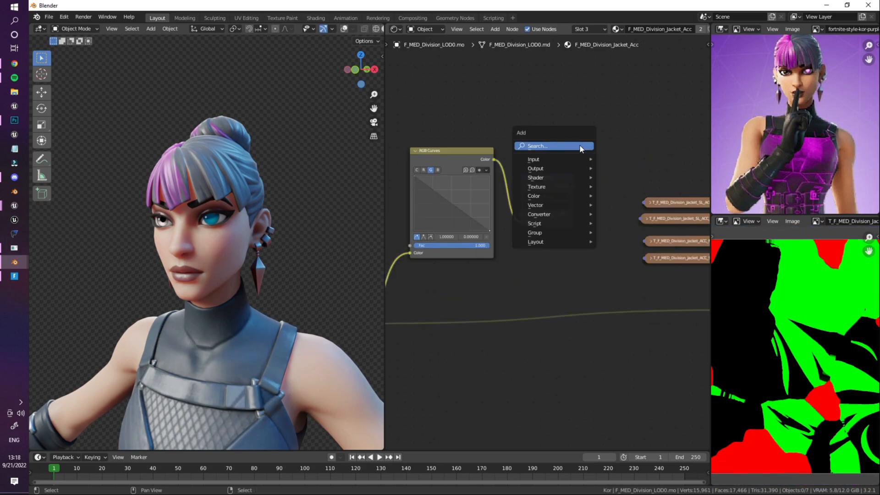
{"action": "left_click", "coordinate": [580, 145]}
{"action": "type", "text": "layer weight"}
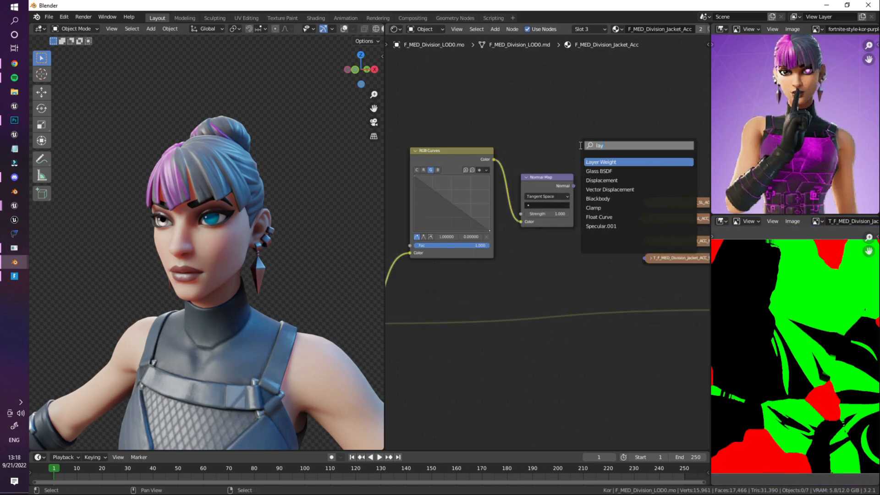
{"action": "key", "text": "Return"}
{"action": "left_click", "coordinate": [609, 140]}
{"action": "scroll", "coordinate": [609, 140], "scroll_direction": "up", "scroll_amount": 4}
{"action": "middle_click_drag", "start_coordinate": [610, 140], "coordinate": [560, 121]}
{"action": "left_click_drag", "start_coordinate": [507, 188], "coordinate": [562, 176]}
Add a ColorRamp node beside the Layer Weight node
{"action": "left_click", "coordinate": [676, 116]}
{"action": "middle_click_drag", "start_coordinate": [676, 116], "coordinate": [605, 136]}
{"action": "key", "text": "shift+a"}
{"action": "left_click", "coordinate": [605, 136]}
{"action": "type", "text": "color"}
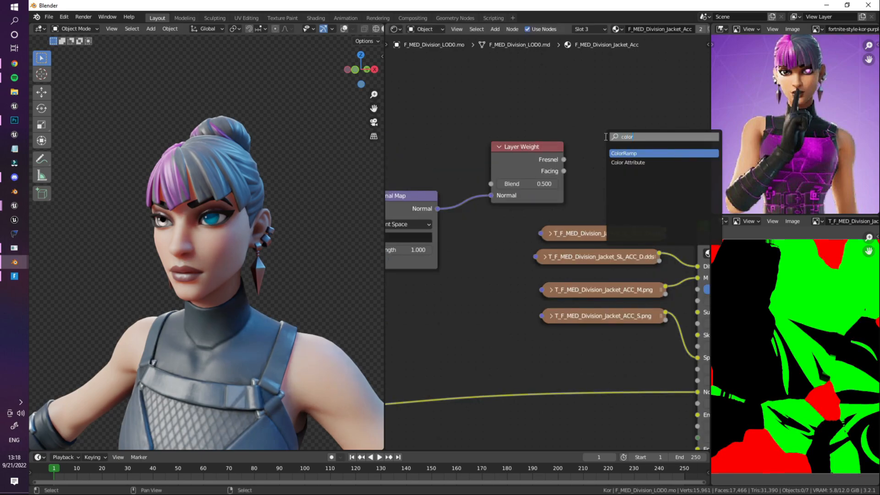
{"action": "key", "text": "Return"}
{"action": "left_click", "coordinate": [557, 183]}
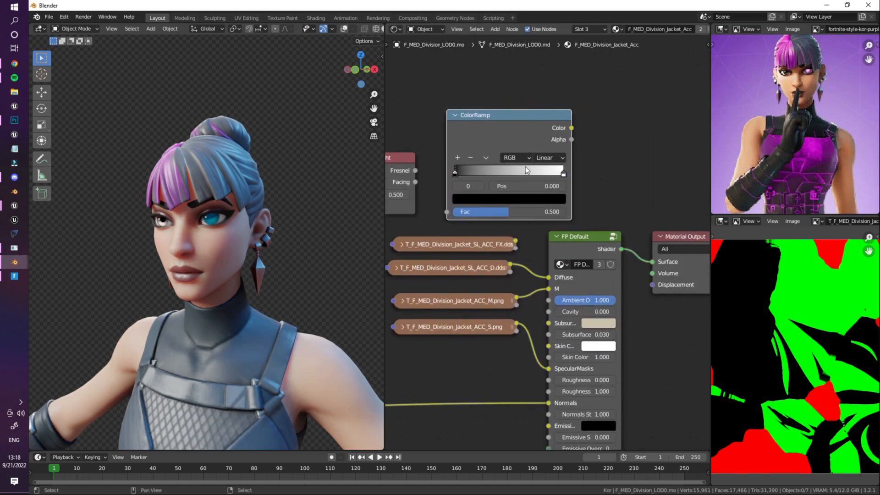
Reverse the ColorRamp to run from white to black and connect the Layer Weight's Facing output to its Fac input
{"action": "left_click_drag", "start_coordinate": [562, 175], "coordinate": [550, 176]}
{"action": "left_click_drag", "start_coordinate": [455, 174], "coordinate": [461, 216]}
{"action": "scroll", "coordinate": [454, 174], "scroll_direction": "down", "scroll_amount": 1}
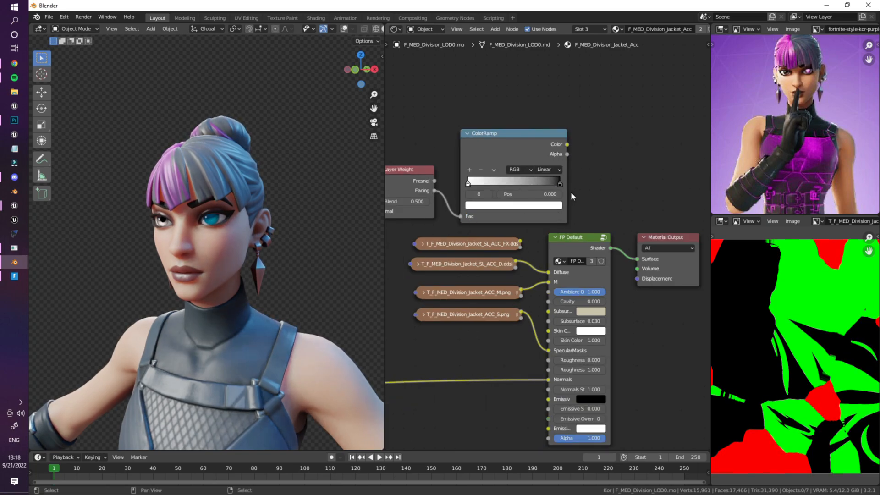
Rearrange the RGB Curves, Normal Map, Layer Weight and ColorRamp nodes below the normal texture's link to the shader
{"action": "scroll", "coordinate": [525, 221], "scroll_direction": "down", "scroll_amount": 3}
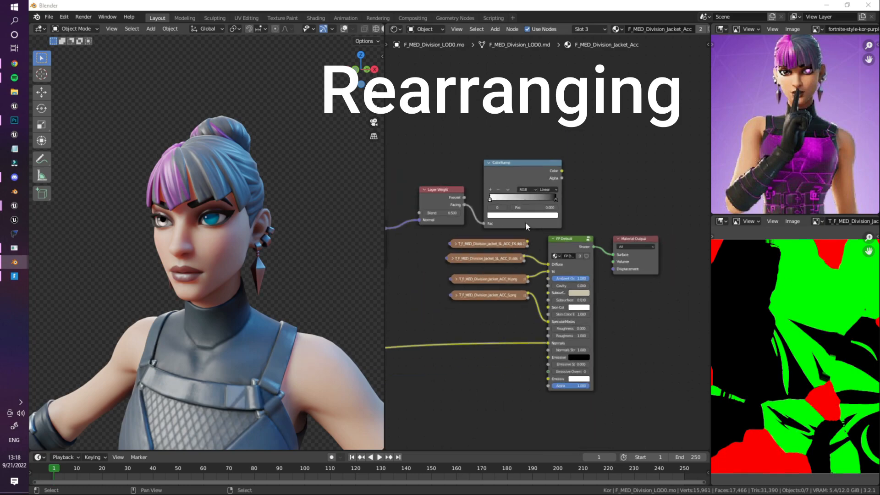
{"action": "scroll", "coordinate": [594, 230], "scroll_direction": "down", "scroll_amount": 2}
{"action": "middle_click_drag", "start_coordinate": [527, 238], "coordinate": [660, 199]}
{"action": "left_click_drag", "start_coordinate": [651, 124], "coordinate": [426, 179]}
{"action": "left_click_drag", "start_coordinate": [591, 145], "coordinate": [532, 288]}
{"action": "middle_click_drag", "start_coordinate": [459, 288], "coordinate": [570, 217]}
{"action": "left_click_drag", "start_coordinate": [538, 229], "coordinate": [513, 200]}
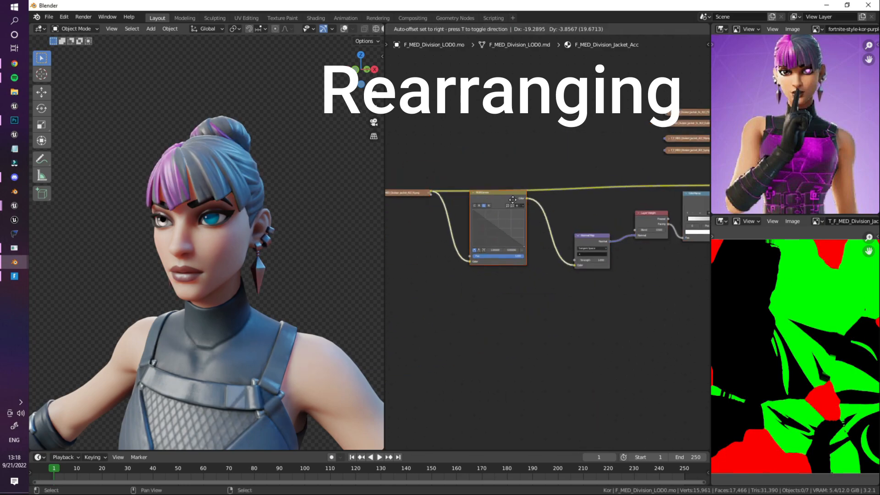
Connect the ColorRamp's Color output to the FP Default shader's Emissive input and set the emissive strength to 0.1
{"action": "middle_click_drag", "start_coordinate": [687, 215], "coordinate": [542, 215]}
{"action": "scroll", "coordinate": [600, 216], "scroll_direction": "up", "scroll_amount": 4}
{"action": "left_click_drag", "start_coordinate": [454, 236], "coordinate": [555, 221]}
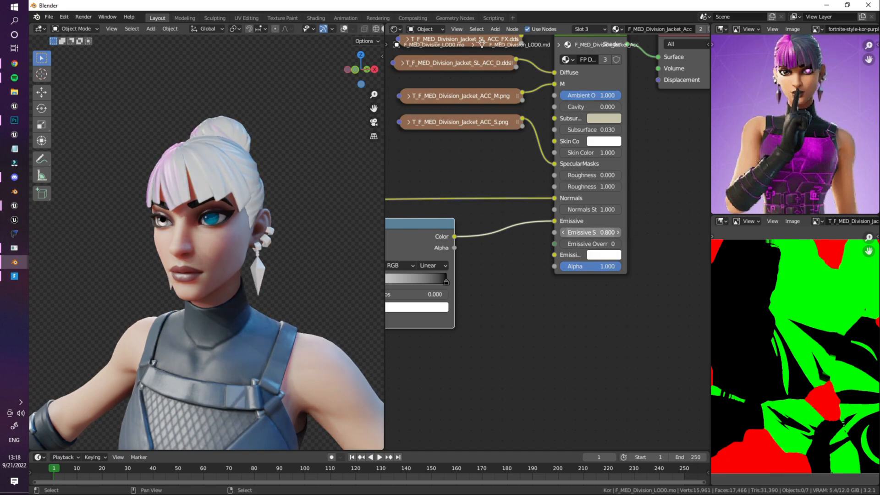
{"action": "left_click", "coordinate": [589, 232]}
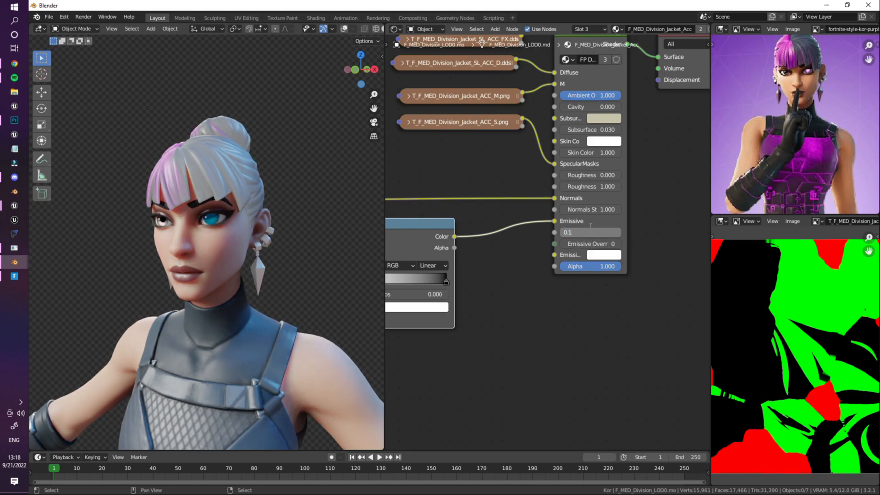
{"action": "type", "text": "0.1"}
{"action": "key", "text": "Return"}
Move the ColorRamp's black stop inward toward the white one and set the Layer Weight's Blend to 0.7
{"action": "middle_click_drag", "start_coordinate": [502, 252], "coordinate": [595, 200]}
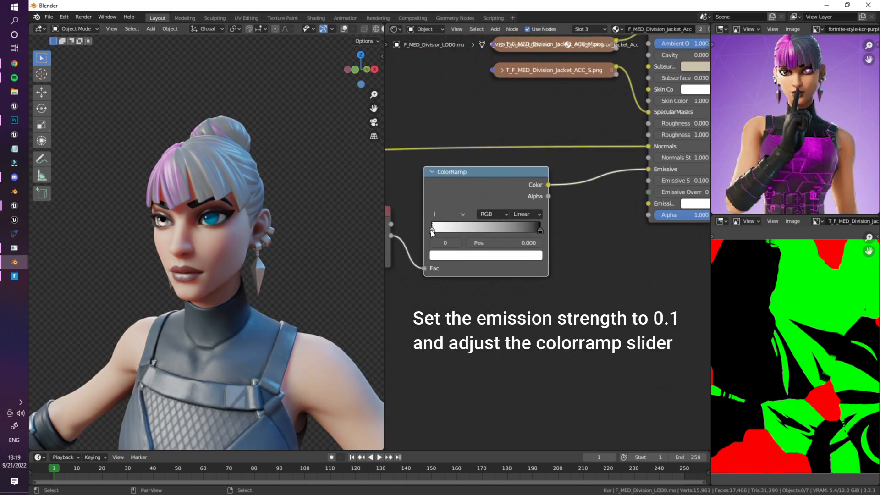
{"action": "left_click_drag", "start_coordinate": [541, 230], "coordinate": [509, 231]}
{"action": "middle_click_drag", "start_coordinate": [498, 328], "coordinate": [653, 310]}
{"action": "scroll", "coordinate": [545, 236], "scroll_direction": "up", "scroll_amount": 3}
{"action": "left_click", "coordinate": [538, 228]}
{"action": "left_click", "coordinate": [539, 228]}
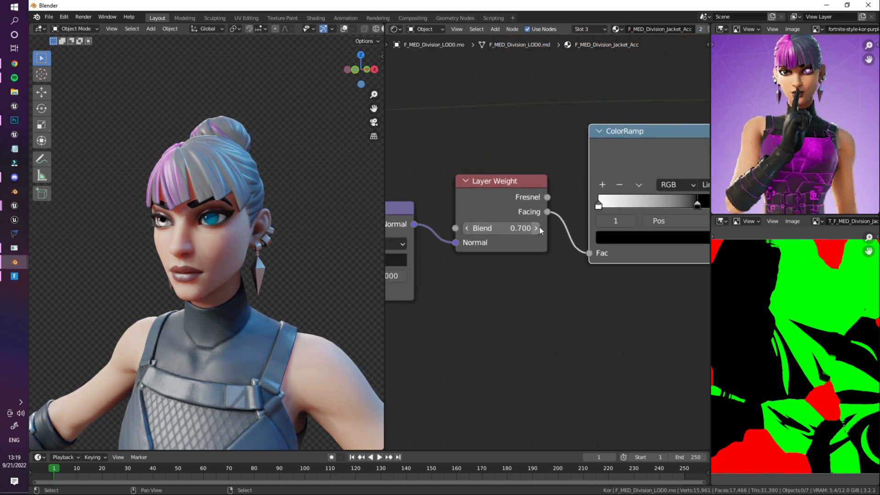
{"action": "double_click", "coordinate": [539, 227]}
{"action": "type", "text": "0.7"}
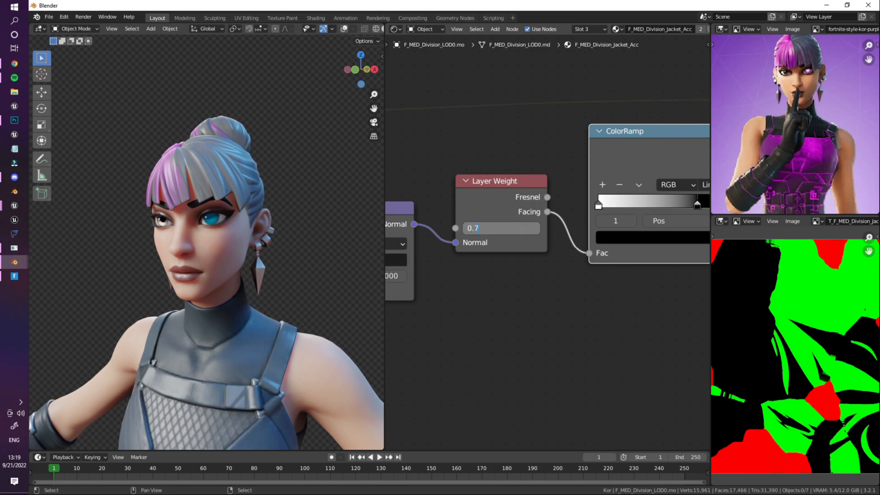
{"action": "key", "text": "Return"}
Set the shader's emissive override to 1 and change its emissive color to bright magenta pink
{"action": "scroll", "coordinate": [619, 260], "scroll_direction": "down", "scroll_amount": 2}
{"action": "middle_click_drag", "start_coordinate": [619, 260], "coordinate": [586, 300]}
{"action": "scroll", "coordinate": [489, 236], "scroll_direction": "up", "scroll_amount": 7}
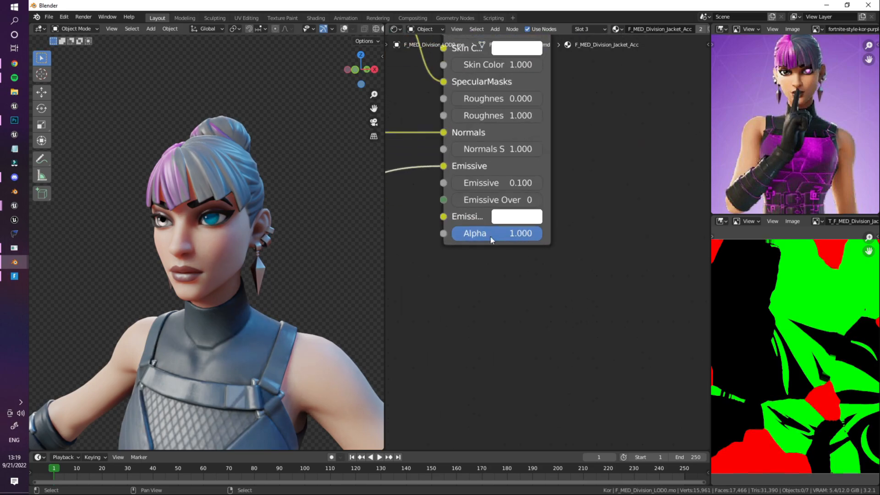
{"action": "middle_click_drag", "start_coordinate": [489, 236], "coordinate": [552, 251]}
{"action": "left_click_drag", "start_coordinate": [525, 227], "coordinate": [600, 250]}
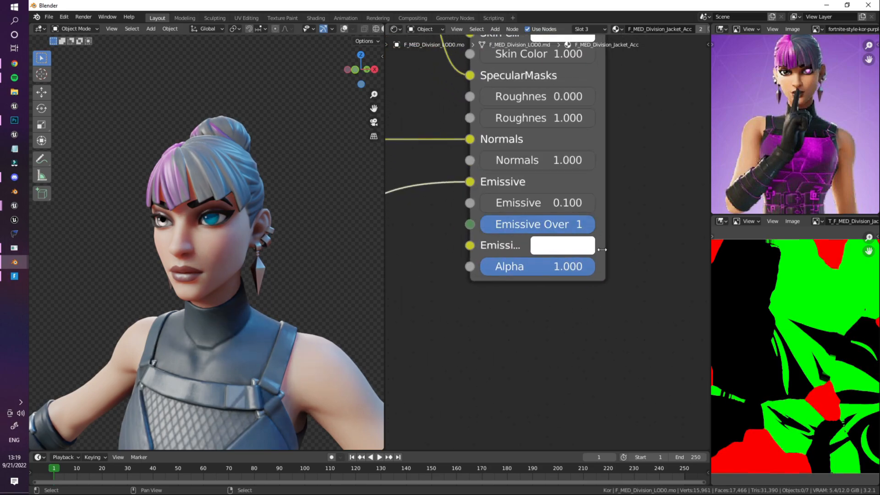
{"action": "scroll", "coordinate": [587, 268], "scroll_direction": "down", "scroll_amount": 2}
{"action": "left_click", "coordinate": [565, 248]}
{"action": "left_click_drag", "start_coordinate": [624, 109], "coordinate": [629, 111]}
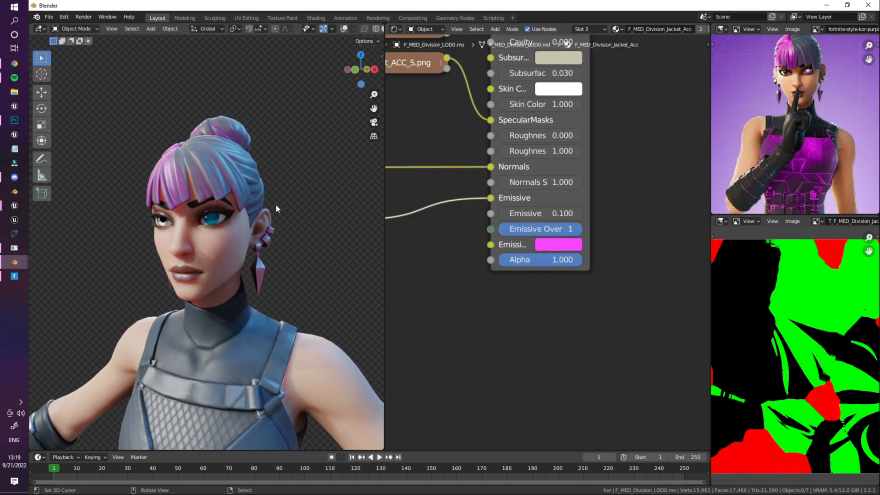
Look at the character's head from several sides to check the pink glow on the hair and earrings
{"action": "key", "text": "shift+grave"}
{"action": "key", "text": "a"}
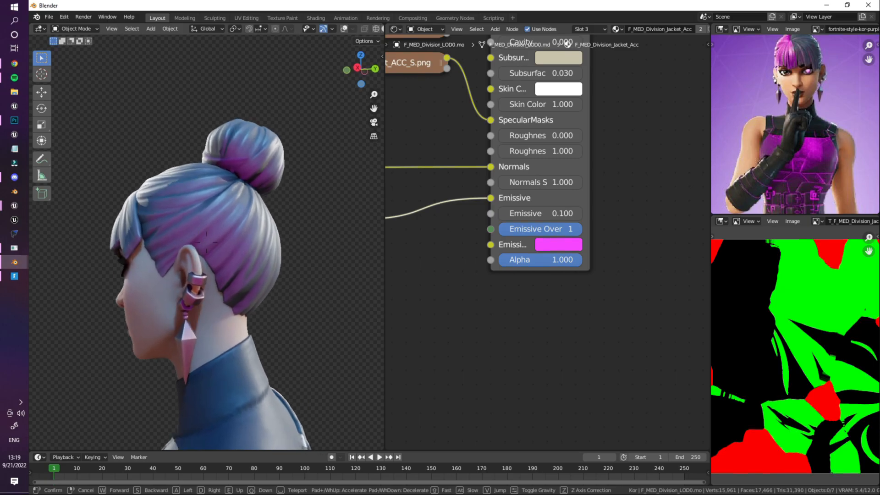
{"action": "left_click", "coordinate": [304, 118]}
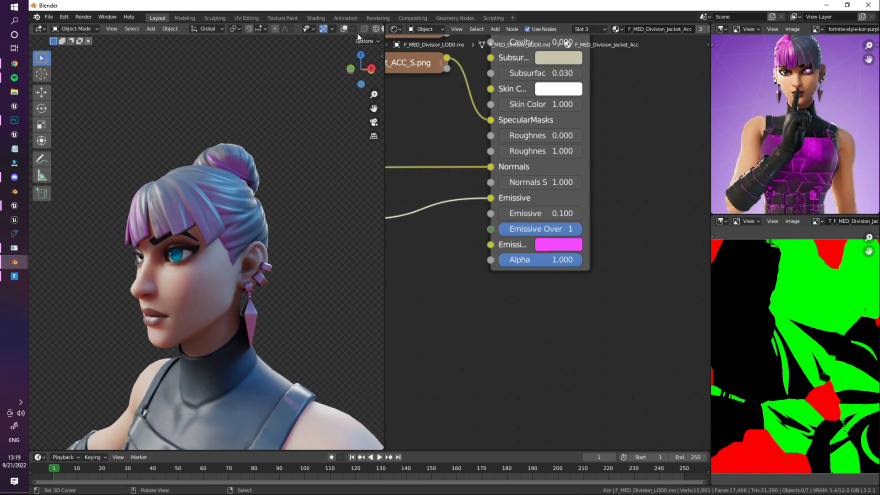
{"action": "key", "text": "shift+grave"}
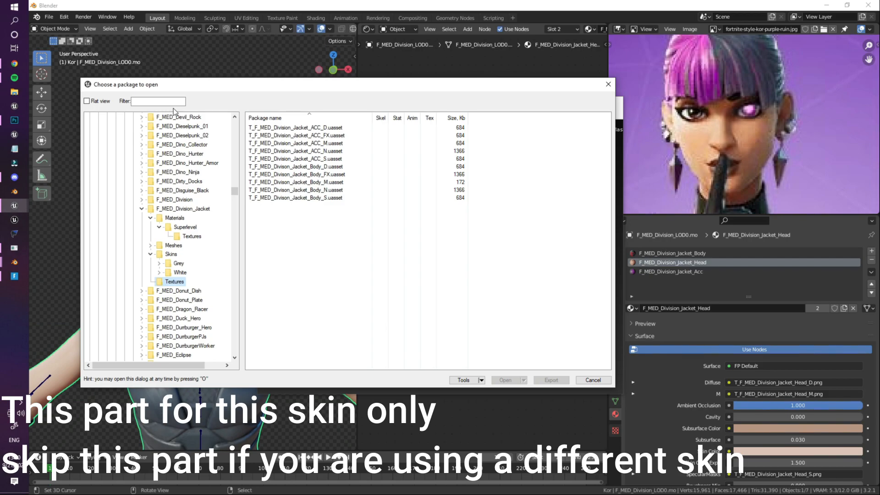
Filter the packages in flat view for "division head fx" and open the matching head FX texture
{"action": "left_click", "coordinate": [176, 102]}
{"action": "type", "text": "d"}
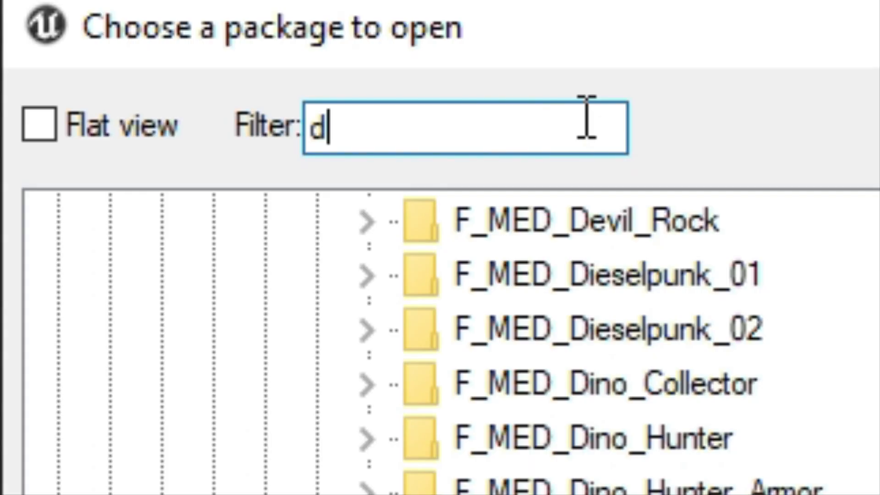
{"action": "type", "text": "ivision "}
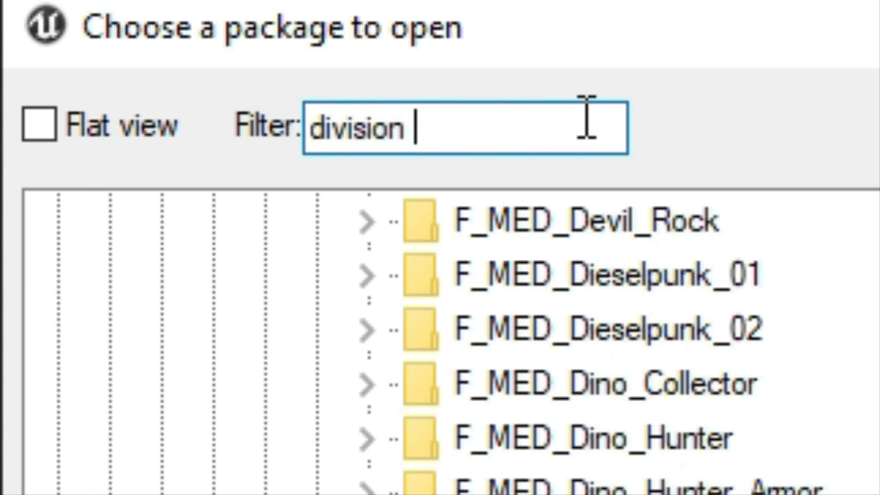
{"action": "type", "text": "head fx"}
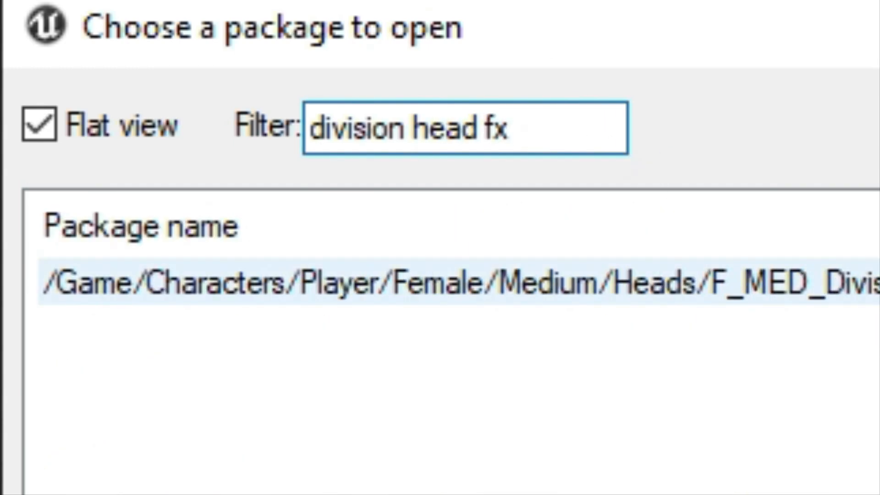
{"action": "double_click", "coordinate": [458, 282]}
Export the T_F_MED_Division_Jacket_Head_FX texture with the current export options
{"action": "left_click", "coordinate": [350, 114]}
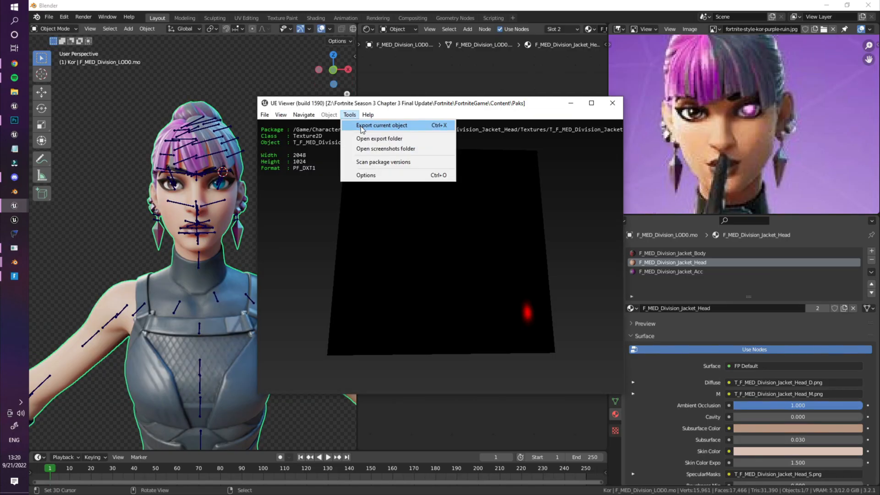
{"action": "left_click", "coordinate": [371, 126]}
{"action": "left_click", "coordinate": [452, 329]}
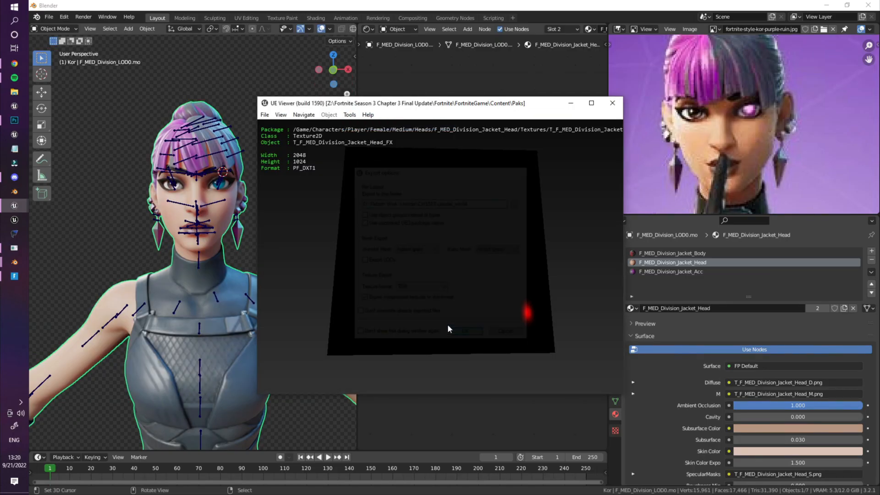
Switch to Blender and add T_F_MED_Division_Jacket_Head_FX.dds as an image node below the head material's normal texture node
{"action": "left_click", "coordinate": [151, 199]}
{"action": "key", "text": "shift+a"}
{"action": "mouse_move", "coordinate": [445, 293]}
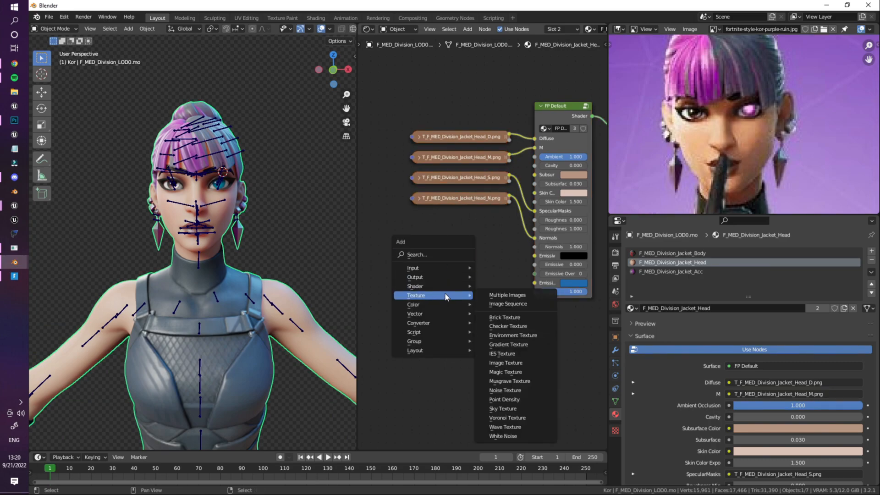
{"action": "left_click", "coordinate": [508, 296]}
{"action": "left_click_drag", "start_coordinate": [506, 253], "coordinate": [431, 253]}
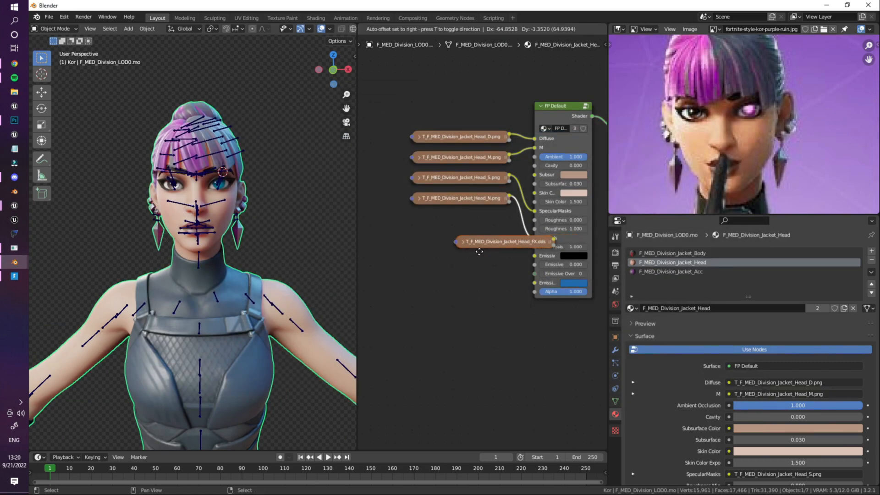
{"action": "key", "text": "shift+a"}
{"action": "key", "text": "Escape"}
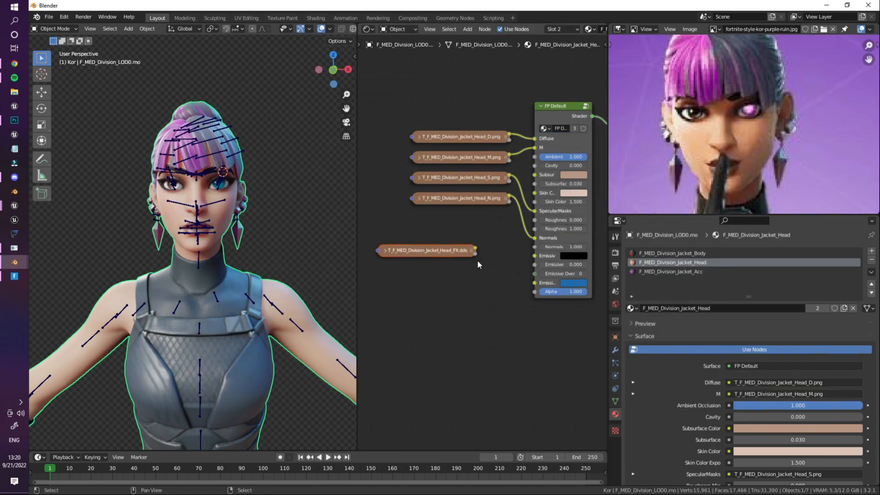
{"action": "left_click", "coordinate": [431, 253]}
Set the head shader's emissive color to purple and connect the FX texture's color output to the Emissive input
{"action": "scroll", "coordinate": [477, 261], "scroll_direction": "up", "scroll_amount": 1}
{"action": "left_click", "coordinate": [552, 272]}
{"action": "left_click", "coordinate": [600, 180]}
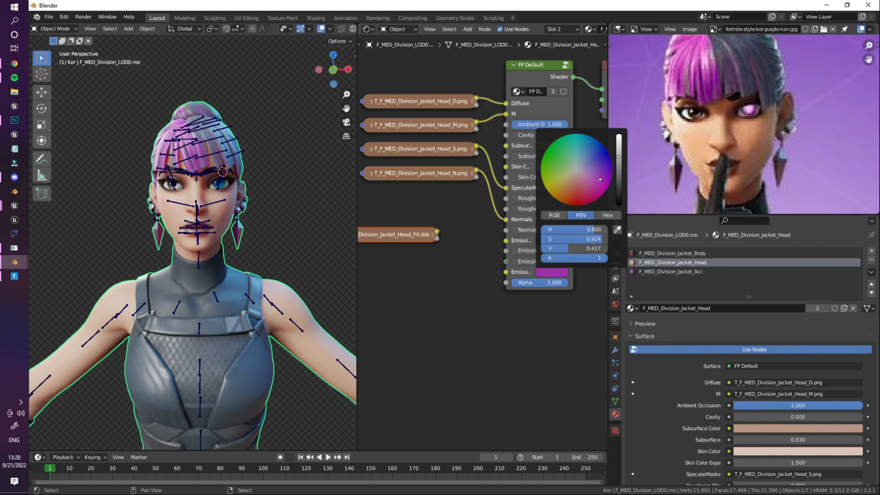
{"action": "left_click_drag", "start_coordinate": [437, 234], "coordinate": [506, 240]}
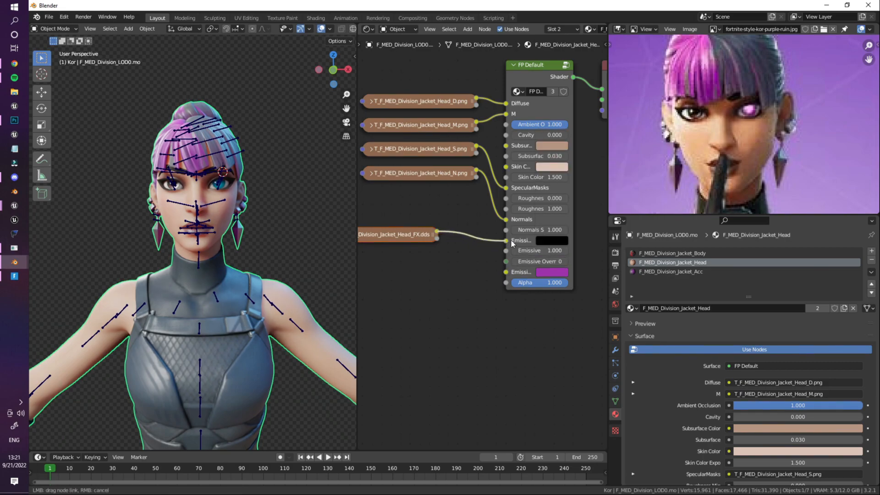
Set the head shader's emissive override to 1 and its emissive strength to 7.1, with the viewport overlays hidden
{"action": "left_click", "coordinate": [320, 29]}
{"action": "scroll", "coordinate": [293, 138], "scroll_direction": "up", "scroll_amount": 4}
{"action": "left_click", "coordinate": [565, 261]}
{"action": "left_click_drag", "start_coordinate": [550, 251], "coordinate": [568, 251]}
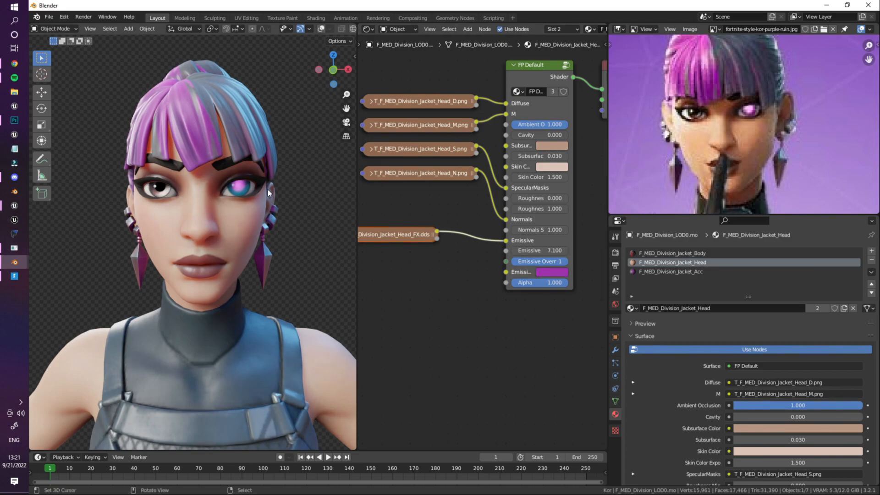
Enter Edit Mode on the character mesh and select all linked geometry of the blue-iris eye
{"action": "scroll", "coordinate": [262, 198], "scroll_direction": "up", "scroll_amount": 5}
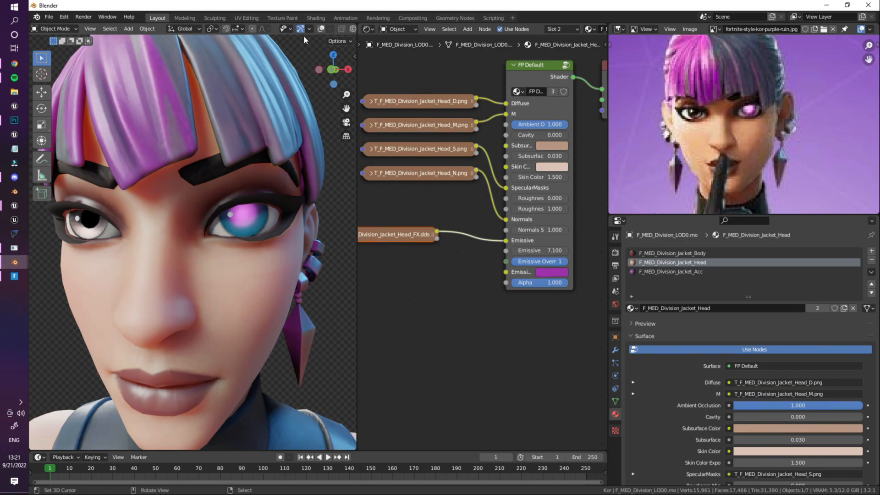
{"action": "key", "text": "Tab"}
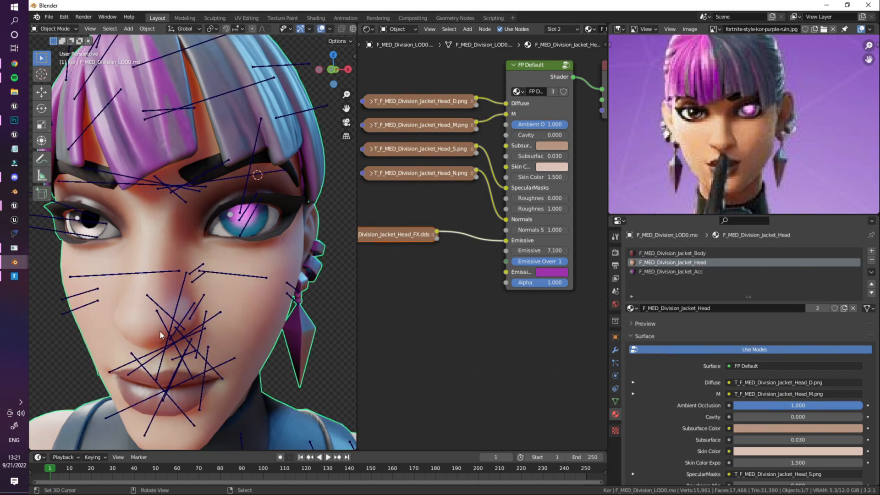
{"action": "scroll", "coordinate": [202, 240], "scroll_direction": "up", "scroll_amount": 5}
{"action": "key", "text": "ctrl+l"}
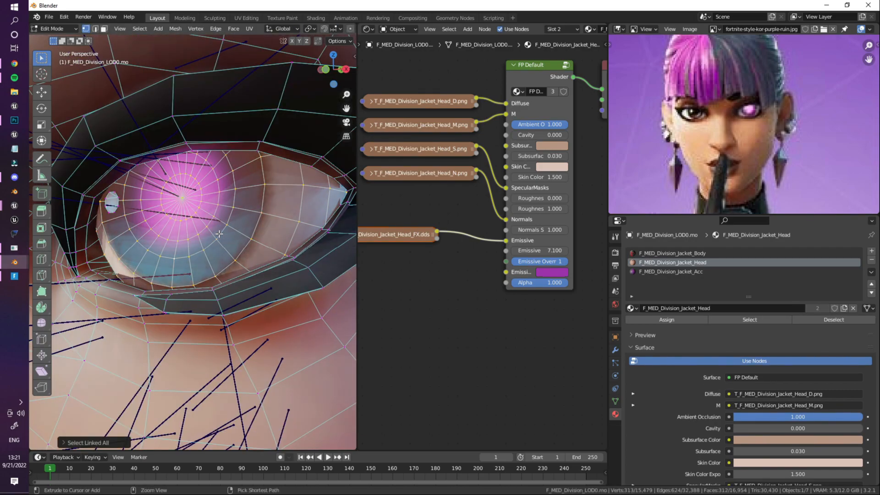
{"action": "key", "text": "shift+grave"}
{"action": "key", "text": "s"}
{"action": "key", "text": "s"}
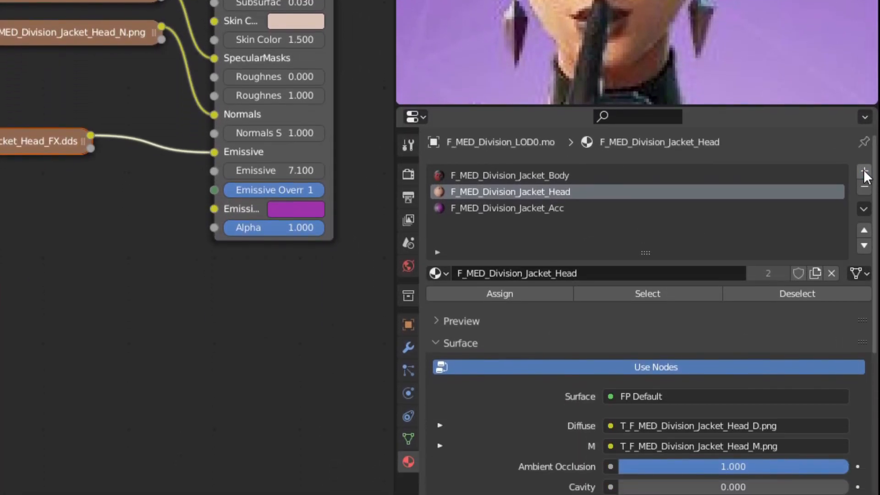
Add a new material slot, assign the selected eye geometry to it and return to Object Mode
{"action": "left_click", "coordinate": [864, 273]}
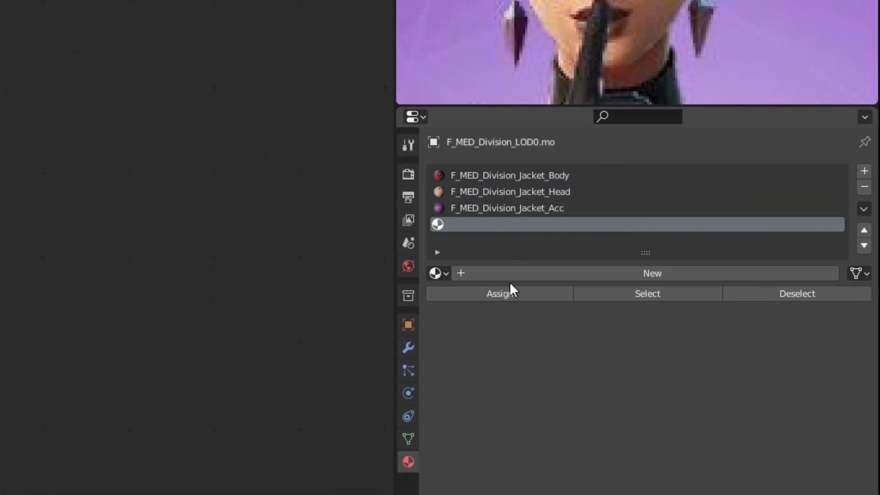
{"action": "left_click", "coordinate": [503, 294]}
{"action": "key", "text": "Tab"}
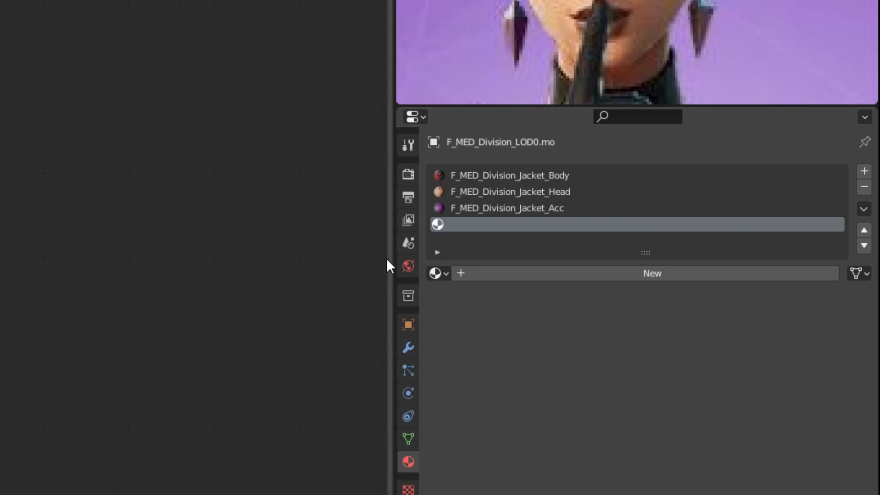
Load the F_MED_Division_Jacket_Head material into the empty slot and make it a single-user copy
{"action": "left_click", "coordinate": [440, 274]}
{"action": "type", "text": "head"}
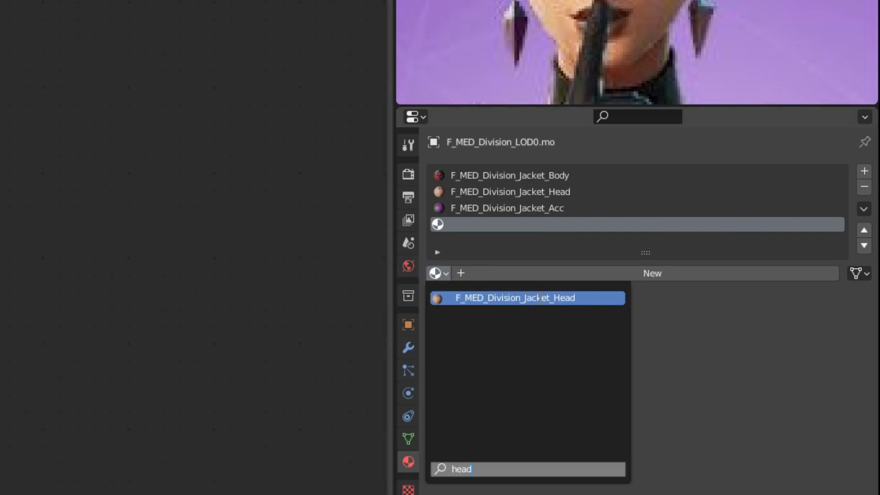
{"action": "left_click", "coordinate": [540, 297]}
{"action": "left_click", "coordinate": [766, 273]}
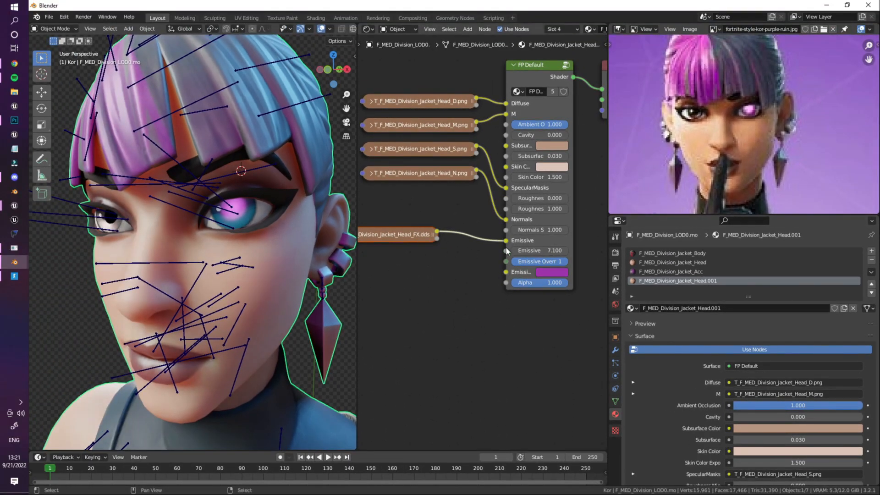
Insert a Hue Saturation Value node between the T_F_MED_Division_Jacket_Head_D.png texture and the shader's Diffuse input
{"action": "middle_click_drag", "start_coordinate": [506, 248], "coordinate": [547, 390]}
{"action": "scroll", "coordinate": [504, 238], "scroll_direction": "up", "scroll_amount": 3}
{"action": "left_click", "coordinate": [490, 162]}
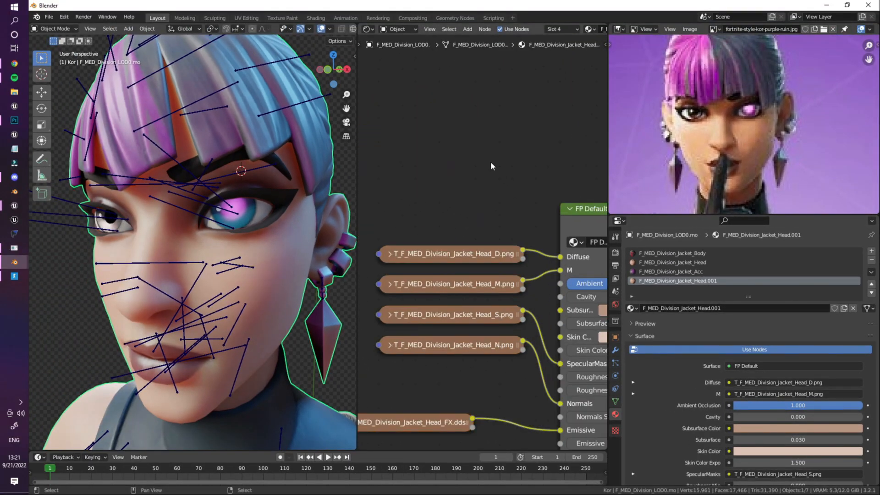
{"action": "key", "text": "shift+a"}
{"action": "left_click", "coordinate": [469, 192]}
{"action": "type", "text": "hue"}
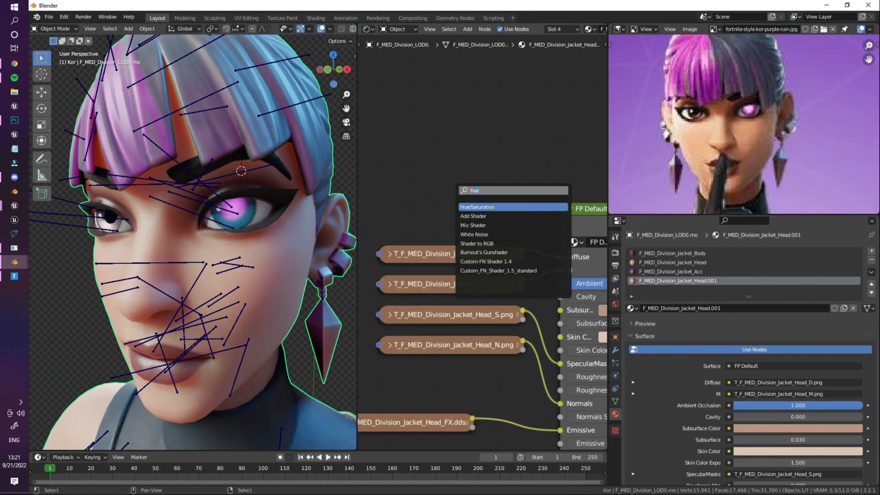
{"action": "left_click", "coordinate": [490, 206]}
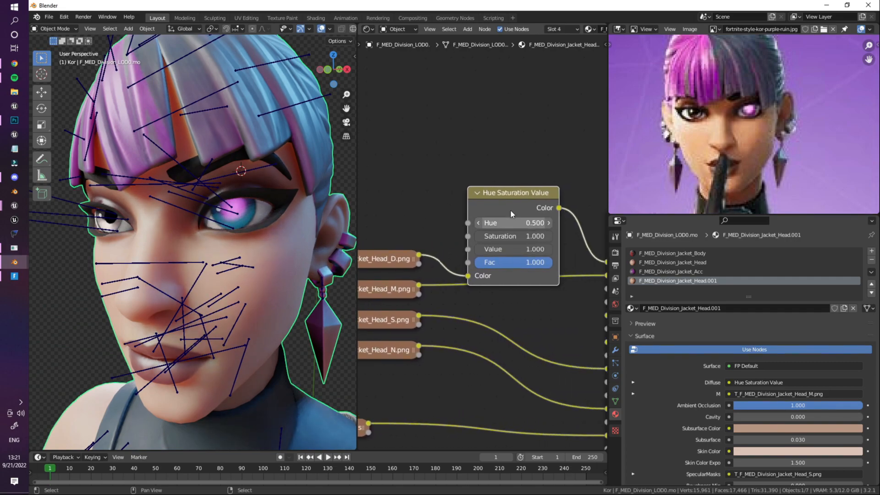
{"action": "left_click", "coordinate": [501, 209]}
Set the Hue Saturation Value node's Hue to 0.7 and check the eye color with the viewport overlays hidden
{"action": "middle_click_drag", "start_coordinate": [501, 208], "coordinate": [495, 211]}
{"action": "left_click", "coordinate": [532, 211]}
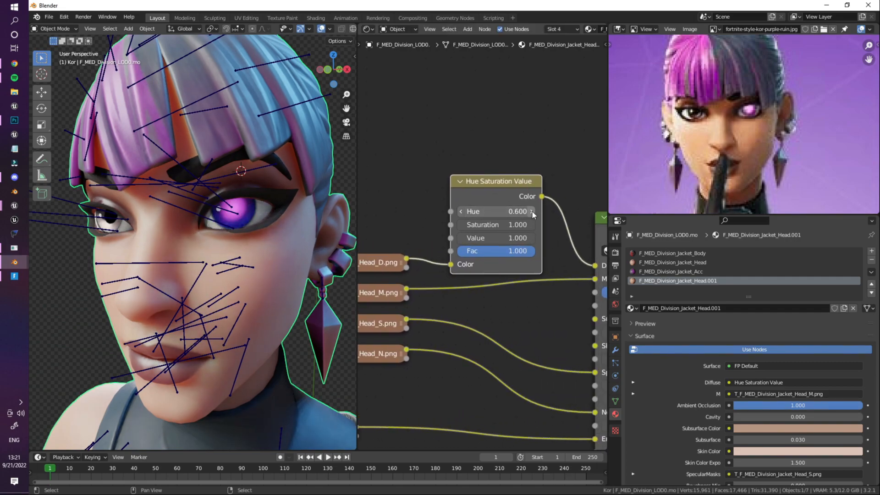
{"action": "left_click", "coordinate": [532, 211]}
{"action": "middle_click_drag", "start_coordinate": [275, 218], "coordinate": [305, 213]}
{"action": "scroll", "coordinate": [300, 207], "scroll_direction": "down", "scroll_amount": 4}
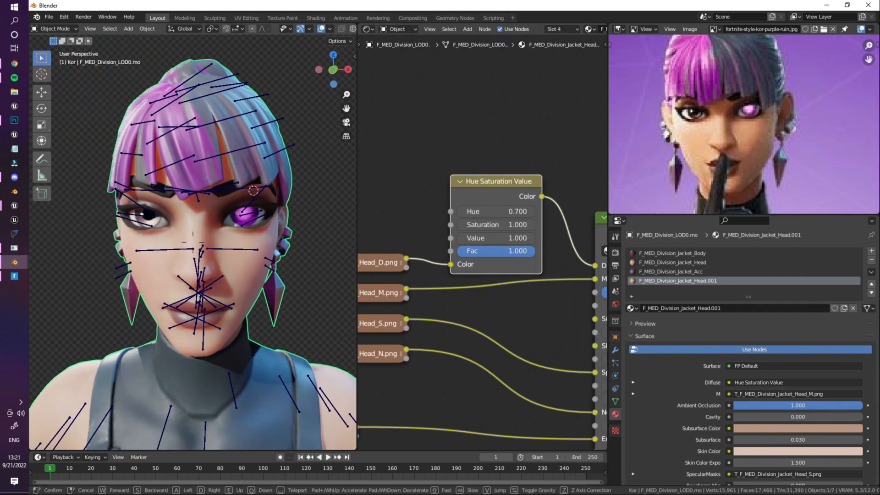
{"action": "left_click", "coordinate": [320, 30]}
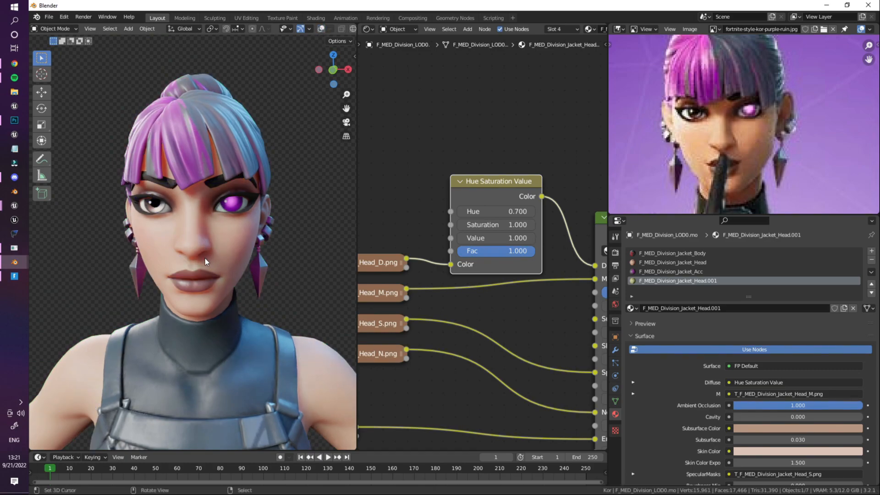
{"action": "key", "text": "shift+grave"}
{"action": "key", "text": "s"}
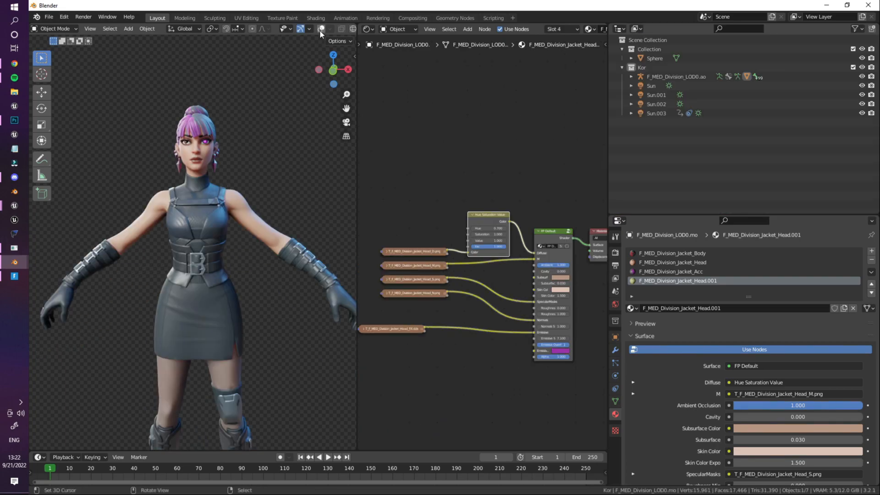
Add a plane mesh to the scene and rotate it 90 degrees about the X axis
{"action": "middle_click_drag", "start_coordinate": [305, 258], "coordinate": [215, 256], "text": "shift"}
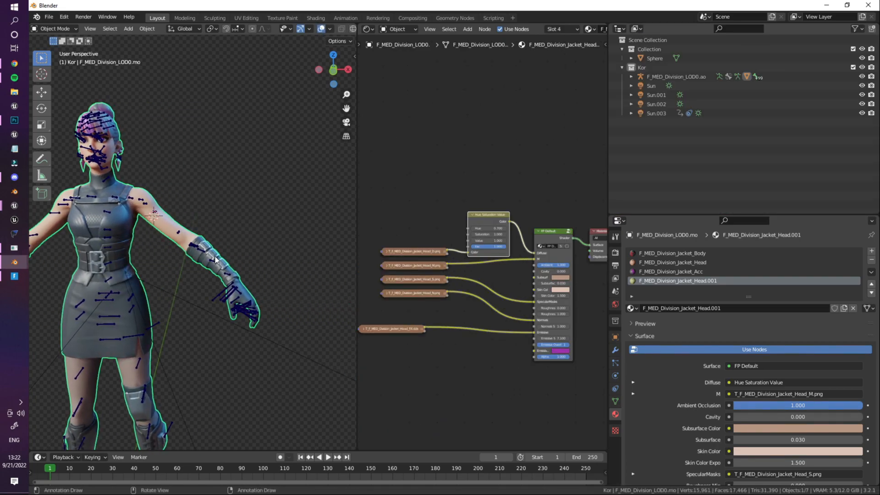
{"action": "key", "text": "shift+a"}
{"action": "mouse_move", "coordinate": [213, 258]}
{"action": "left_click", "coordinate": [259, 256]}
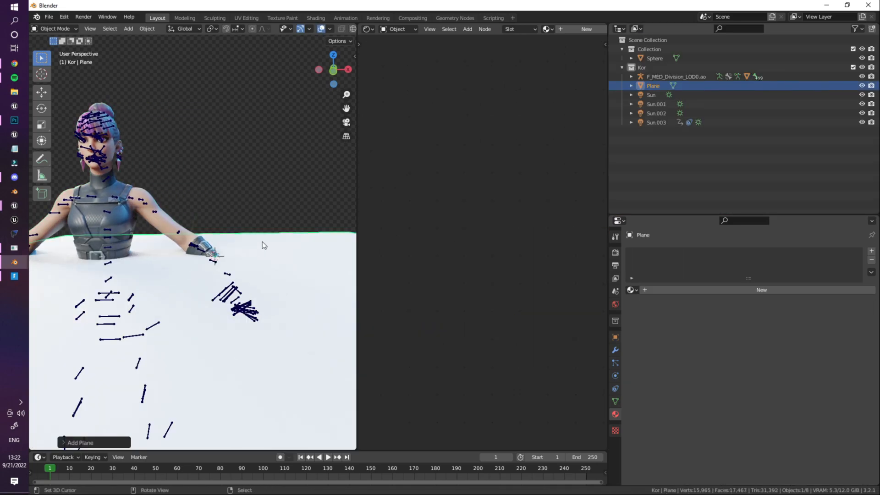
{"action": "type", "text": "sx90"}
{"action": "left_click", "coordinate": [262, 240]}
{"action": "scroll", "coordinate": [263, 243], "scroll_direction": "down", "scroll_amount": 7}
{"action": "scroll", "coordinate": [270, 243], "scroll_direction": "up", "scroll_amount": 3}
Scale the plane down and move it along the X axis so it stands beside the character
{"action": "key", "text": "s"}
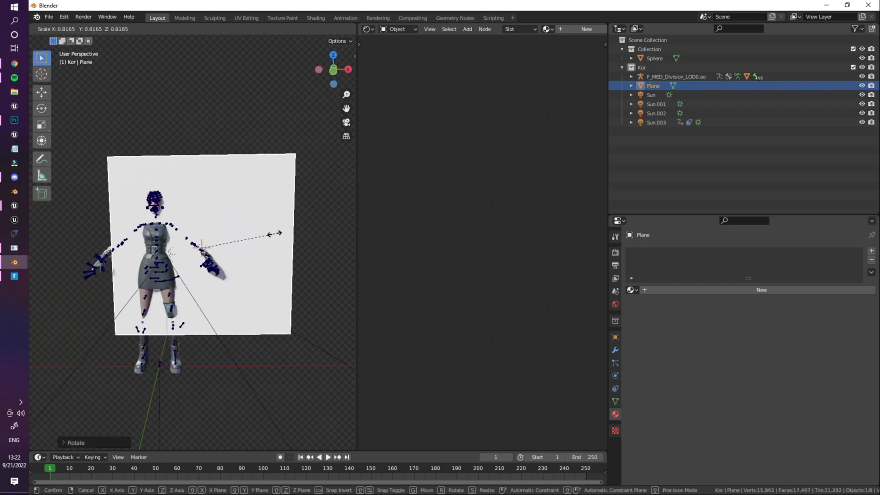
{"action": "left_click", "coordinate": [242, 242]}
{"action": "key", "text": "g"}
{"action": "key", "text": "x"}
{"action": "left_click", "coordinate": [323, 243]}
{"action": "middle_click_drag", "start_coordinate": [323, 243], "coordinate": [220, 245], "text": "shift"}
{"action": "scroll", "coordinate": [193, 244], "scroll_direction": "up", "scroll_amount": 3}
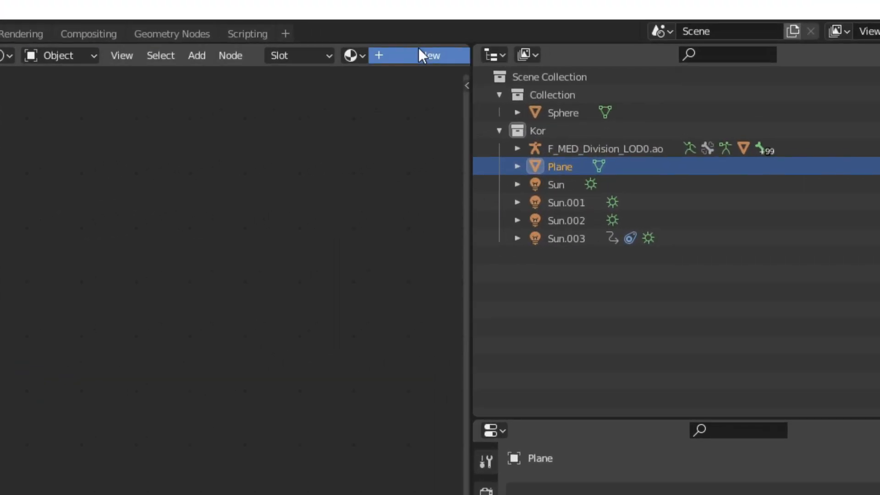
Create a new material for the plane and widen the shader editor to show its nodes
{"action": "left_click", "coordinate": [419, 49]}
{"action": "left_click_drag", "start_coordinate": [469, 207], "coordinate": [779, 207]}
{"action": "scroll", "coordinate": [153, 361], "scroll_direction": "up", "scroll_amount": 5}
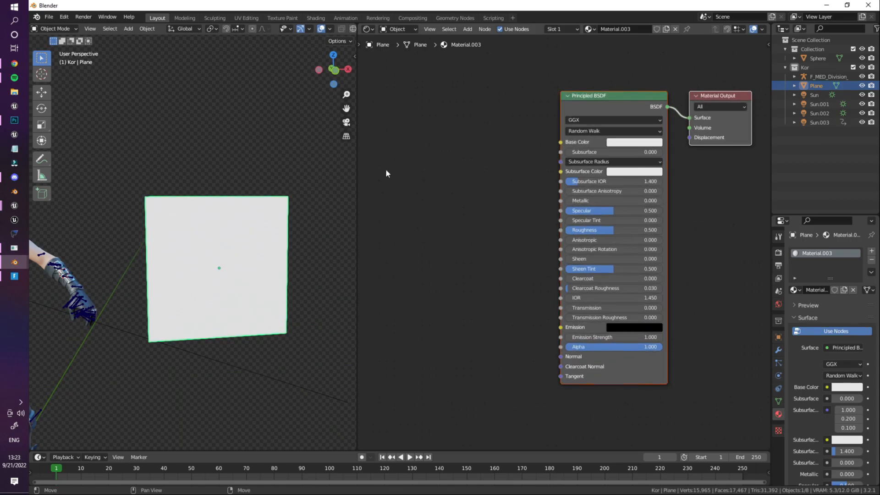
Switch to UE Viewer, filter the packages by DFHeight and open the T_DFHeightMask_Tile_SL texture from the F_MED_Punk_Koi Superlevel folder
{"action": "left_click", "coordinate": [14, 100]}
{"action": "type", "text": "DFH"}
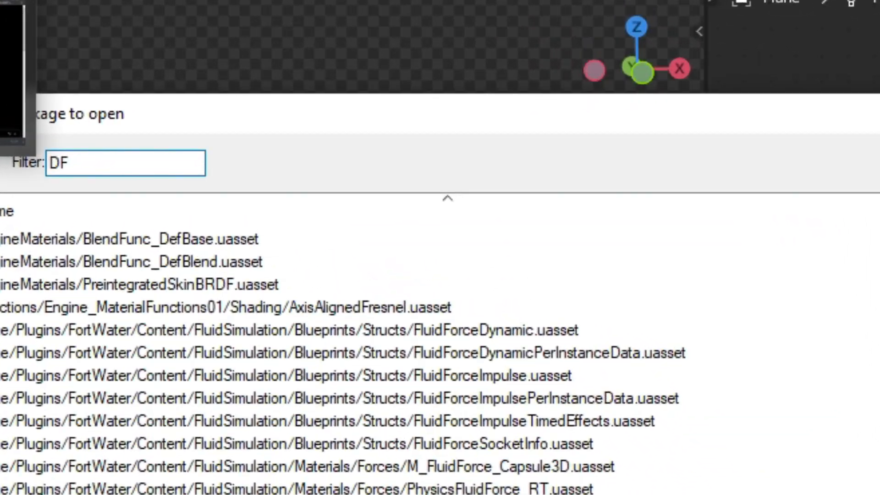
{"action": "type", "text": "eight"}
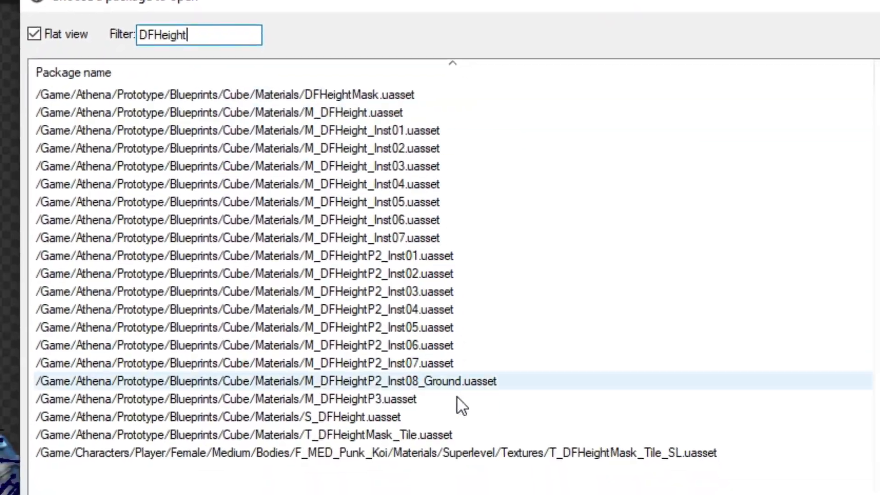
{"action": "left_click", "coordinate": [553, 454]}
{"action": "double_click", "coordinate": [551, 454]}
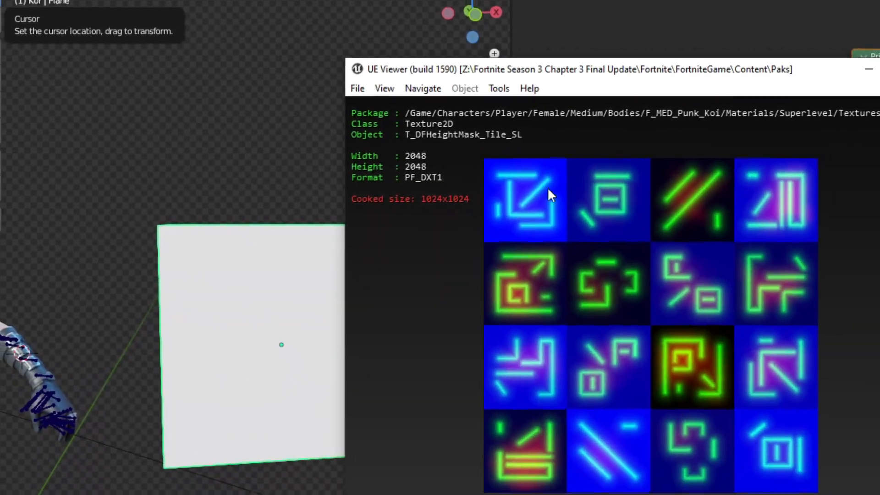
Export the opened texture, bring it into Blender's shader editor as an image node and connect its color to Base Color
{"action": "left_click", "coordinate": [449, 96]}
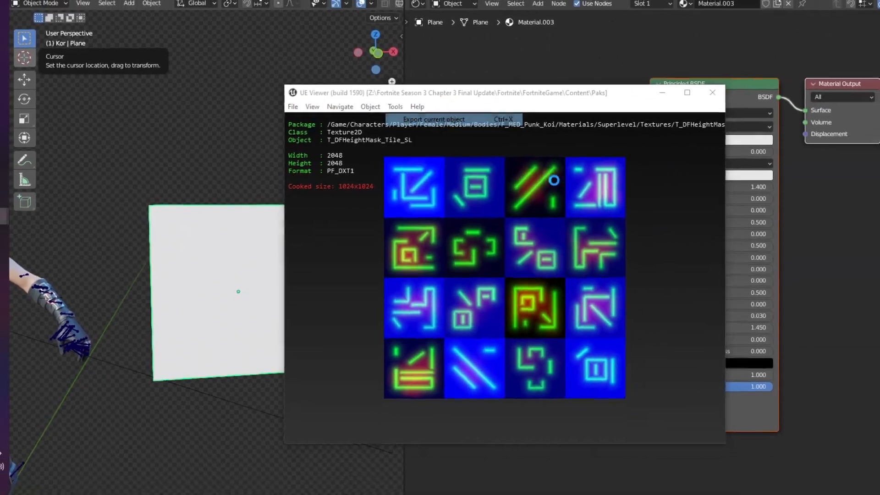
{"action": "left_click", "coordinate": [494, 112]}
{"action": "left_click", "coordinate": [618, 419]}
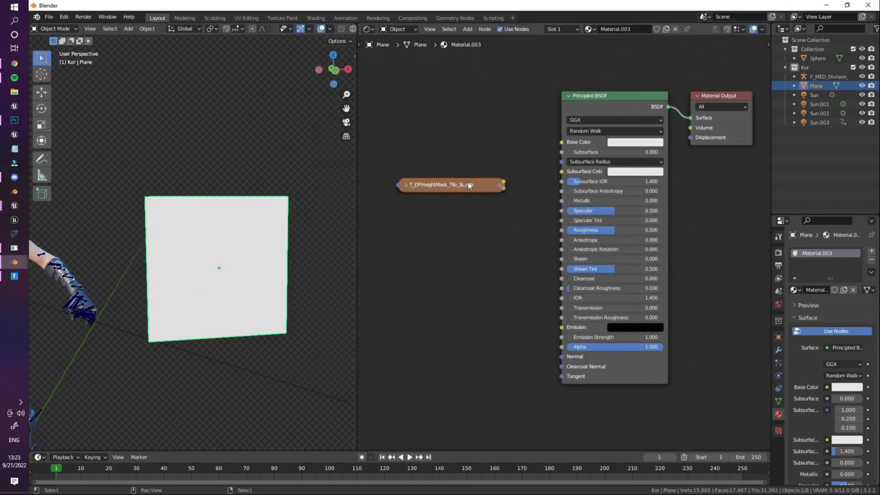
{"action": "left_click_drag", "start_coordinate": [503, 182], "coordinate": [562, 142]}
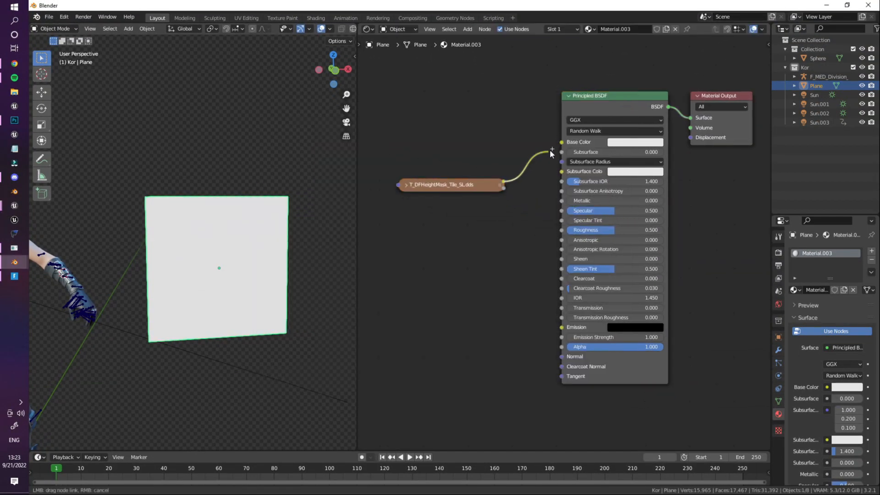
Add a Voronoi Texture node, connect its Color output to Base Color and set its Randomness to 0
{"action": "key", "text": "shift+a"}
{"action": "mouse_move", "coordinate": [441, 242]}
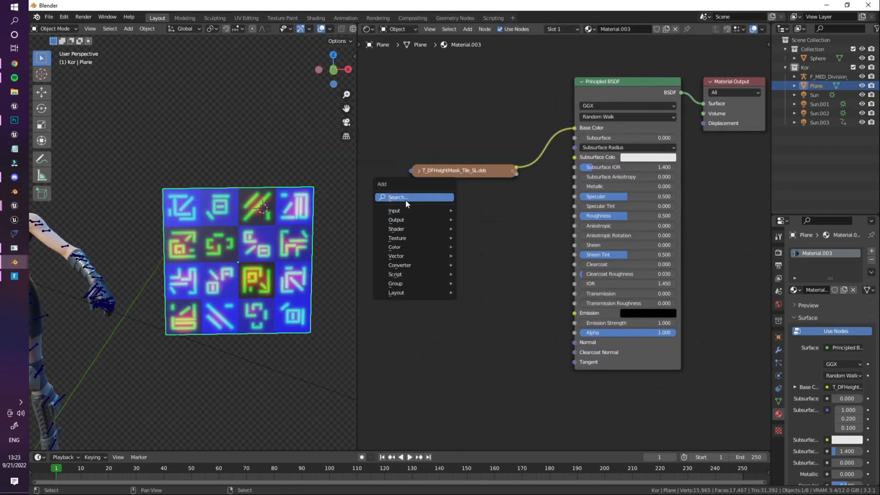
{"action": "left_click", "coordinate": [405, 200]}
{"action": "type", "text": "vor"}
{"action": "key", "text": "Return"}
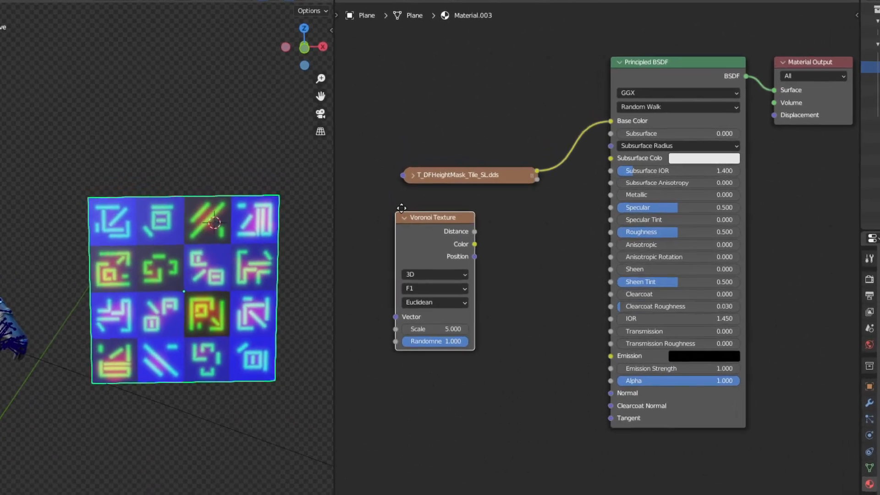
{"action": "left_click", "coordinate": [410, 197]}
{"action": "left_click_drag", "start_coordinate": [467, 225], "coordinate": [575, 128]}
{"action": "left_click_drag", "start_coordinate": [473, 433], "coordinate": [383, 436]}
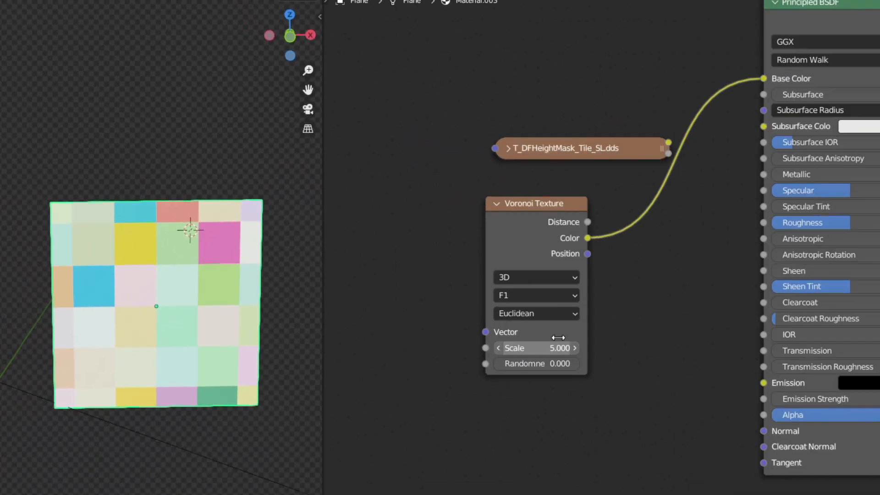
Attach Mapping and Texture Coordinate nodes to the Voronoi Texture node
{"action": "key", "text": "shift+a"}
{"action": "left_click", "coordinate": [420, 260]}
{"action": "left_click", "coordinate": [526, 218]}
{"action": "left_click", "coordinate": [526, 218]}
{"action": "key", "text": "ctrl+t"}
Add a Value node and connect it to the Scale input of the Voronoi's Mapping node
{"action": "scroll", "coordinate": [566, 250], "scroll_direction": "up", "scroll_amount": 1}
{"action": "middle_click_drag", "start_coordinate": [561, 251], "coordinate": [636, 220]}
{"action": "key", "text": "shift+a"}
{"action": "left_click", "coordinate": [434, 337]}
{"action": "type", "text": "va"}
{"action": "left_click", "coordinate": [442, 348]}
{"action": "left_click", "coordinate": [423, 348]}
{"action": "middle_click_drag", "start_coordinate": [423, 348], "coordinate": [516, 324]}
{"action": "left_click_drag", "start_coordinate": [509, 329], "coordinate": [508, 267]}
Set the Value node to -0.8 and the Voronoi Mapping node's Location X and Y to 0.1 m
{"action": "middle_click_drag", "start_coordinate": [508, 267], "coordinate": [487, 257]}
{"action": "left_click_drag", "start_coordinate": [429, 295], "coordinate": [417, 289]}
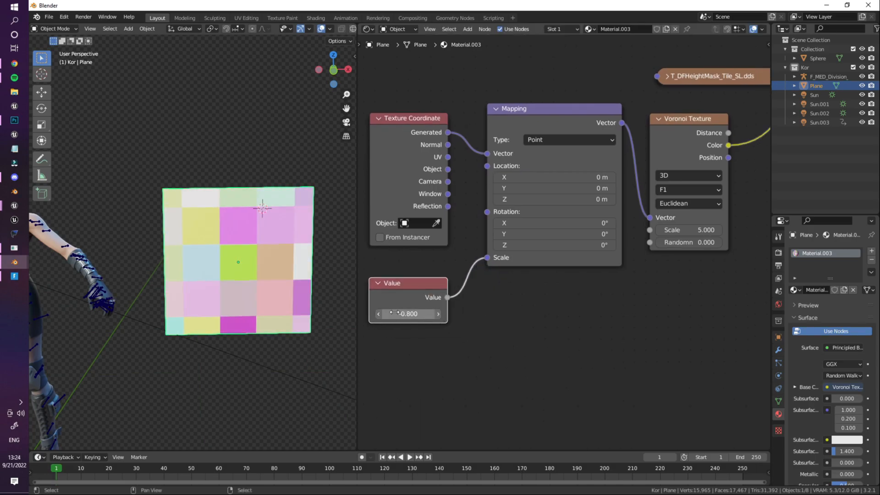
{"action": "middle_click_drag", "start_coordinate": [459, 316], "coordinate": [448, 320]}
{"action": "left_click", "coordinate": [598, 191]}
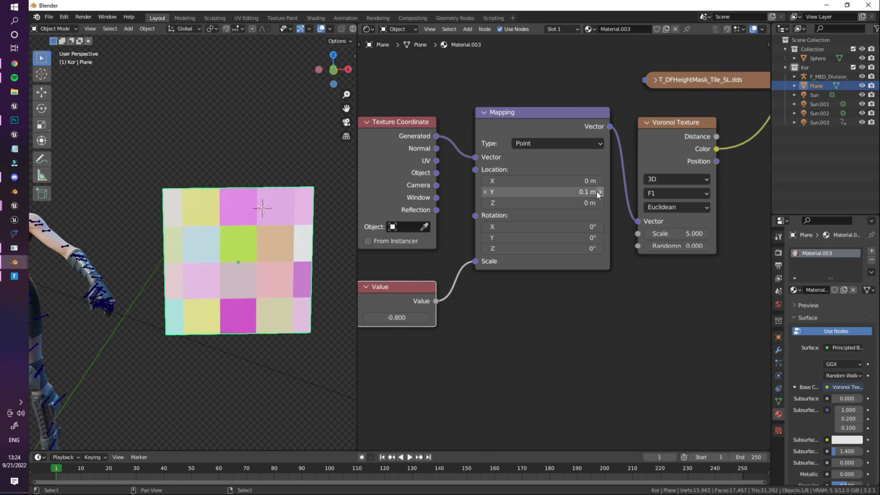
{"action": "left_click", "coordinate": [598, 182]}
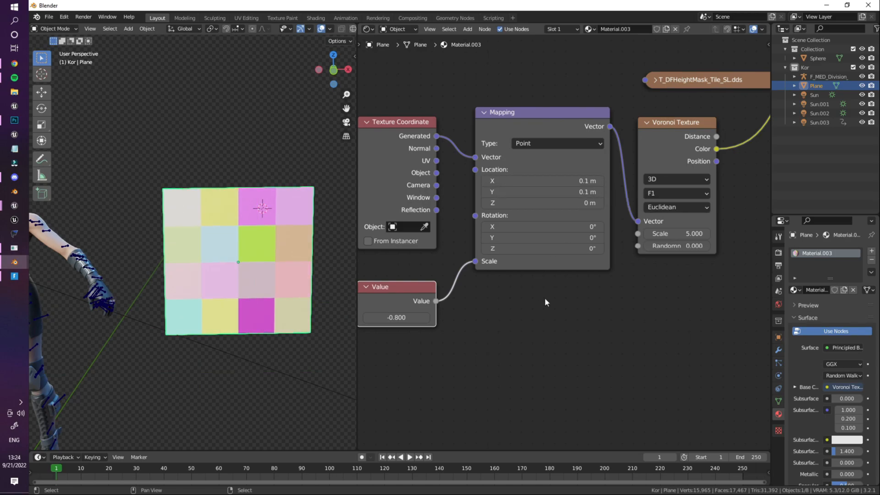
Attach Mapping and Texture Coordinate nodes to the T_DFHeightMask_Tile_SL image node
{"action": "scroll", "coordinate": [544, 298], "scroll_direction": "down", "scroll_amount": 2}
{"action": "middle_click_drag", "start_coordinate": [642, 208], "coordinate": [535, 254]}
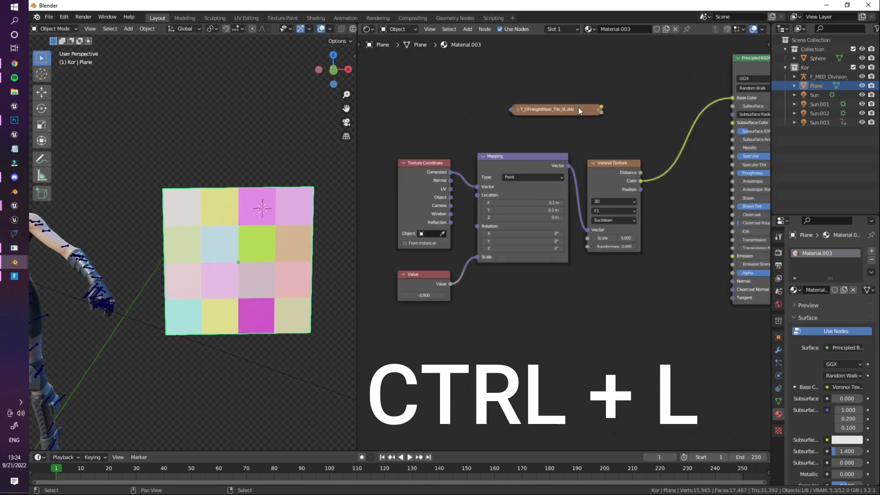
{"action": "left_click_drag", "start_coordinate": [579, 108], "coordinate": [538, 105]}
{"action": "key", "text": "ctrl+t"}
Add a second Value node, connect it to the image Mapping node's Scale input and set it to 1
{"action": "key", "text": "shift+a"}
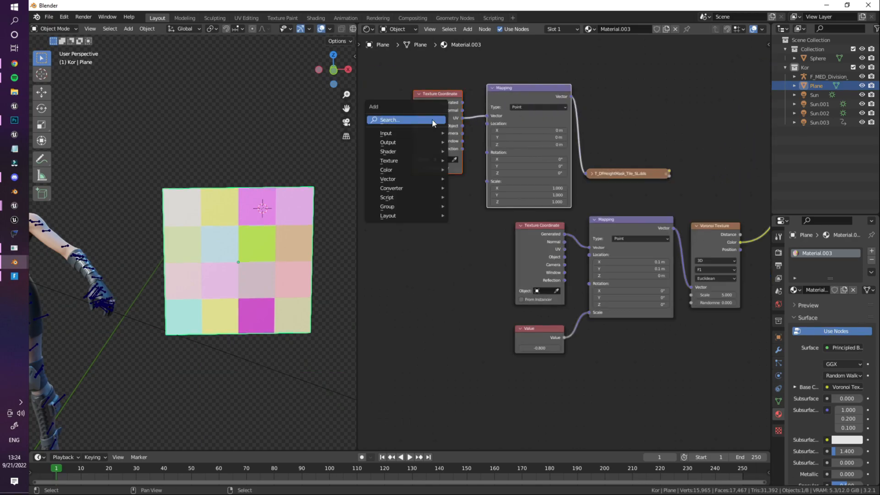
{"action": "mouse_move", "coordinate": [431, 117]}
{"action": "left_click", "coordinate": [458, 207]}
{"action": "left_click", "coordinate": [399, 207]}
{"action": "left_click_drag", "start_coordinate": [424, 205], "coordinate": [488, 184]}
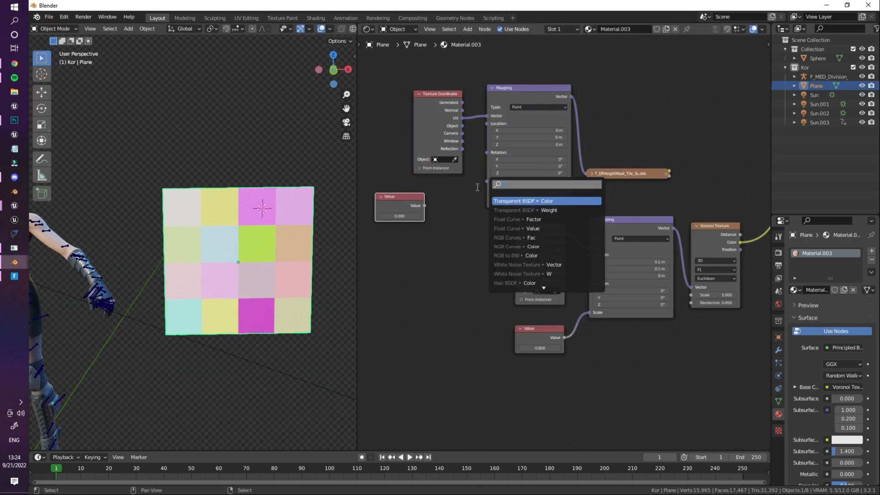
{"action": "left_click_drag", "start_coordinate": [424, 205], "coordinate": [490, 181]}
{"action": "left_click_drag", "start_coordinate": [489, 181], "coordinate": [487, 182]}
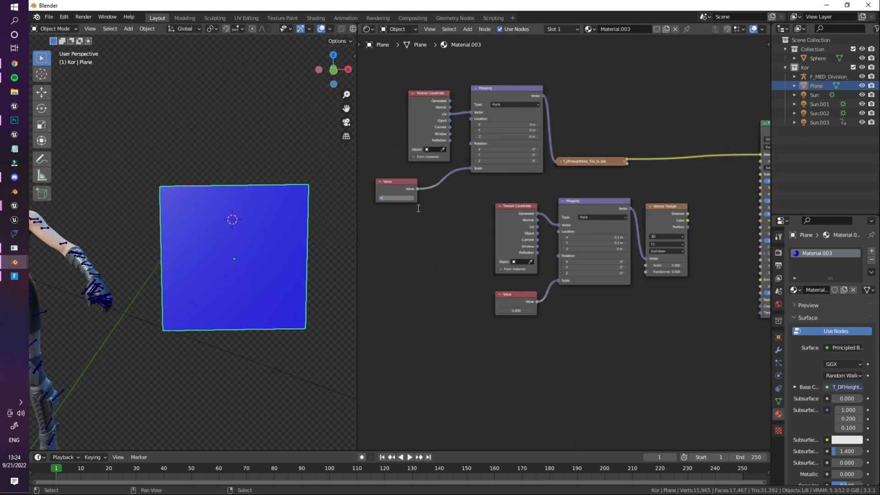
{"action": "key", "text": "Return"}
Insert a ColorRamp node between the Voronoi Texture's Color output and Base Color
{"action": "key", "text": "shift+a"}
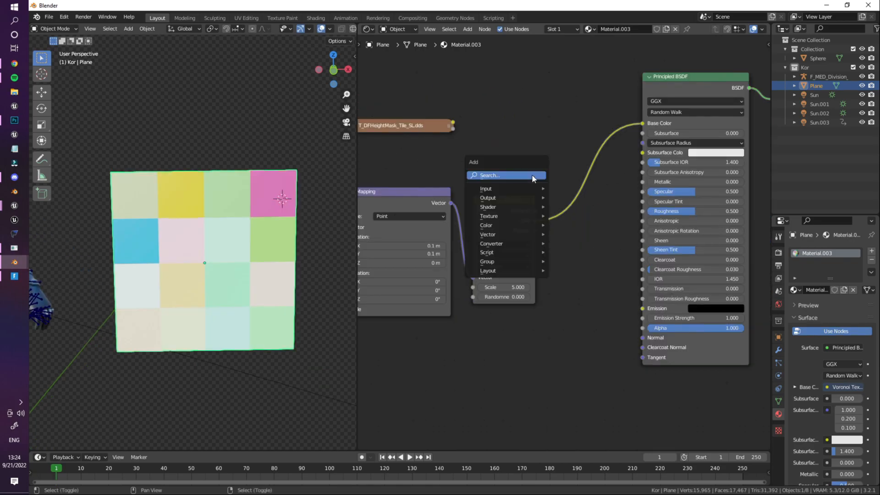
{"action": "type", "text": "colo"}
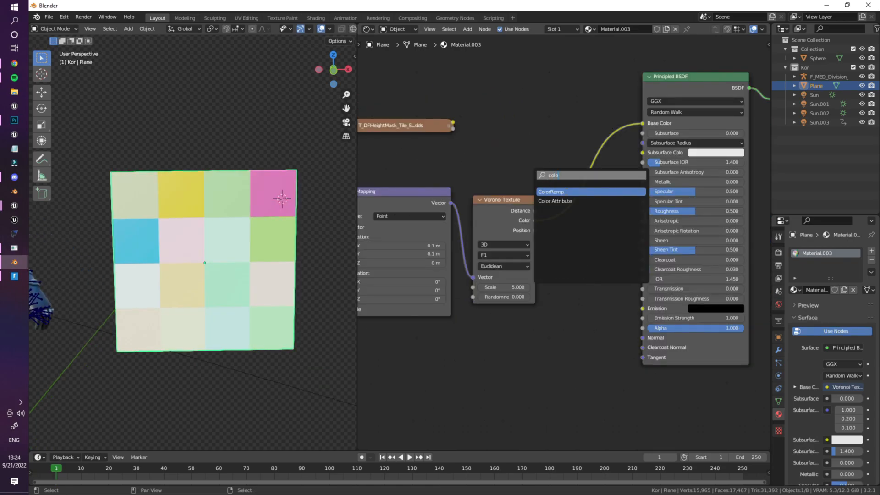
{"action": "left_click", "coordinate": [551, 200]}
{"action": "left_click", "coordinate": [548, 212]}
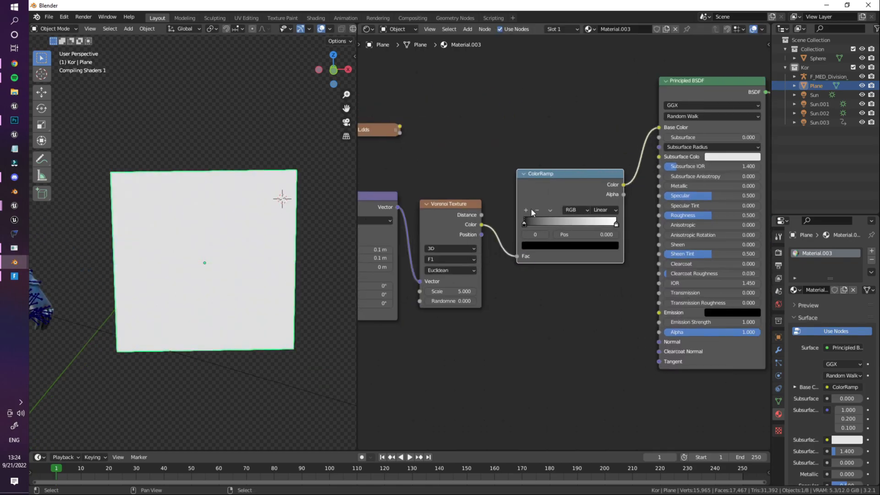
{"action": "mouse_move", "coordinate": [524, 224]}
{"action": "left_mouse_down"}
{"action": "mouse_move", "coordinate": [604, 220]}
{"action": "mouse_move", "coordinate": [513, 212]}
{"action": "left_mouse_up"}
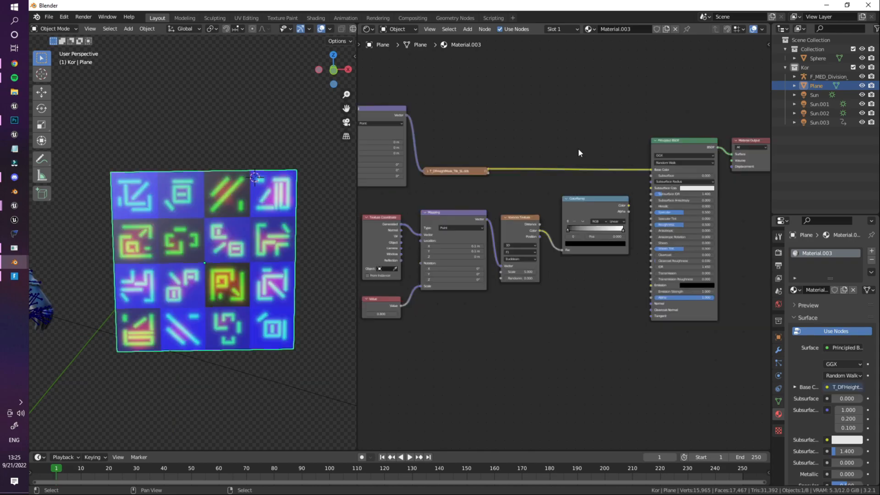
Add a MixRGB node that combines the glyph image with the ColorRamp output and feeds Base Color
{"action": "key", "text": "shift+a"}
{"action": "type", "text": "mix"}
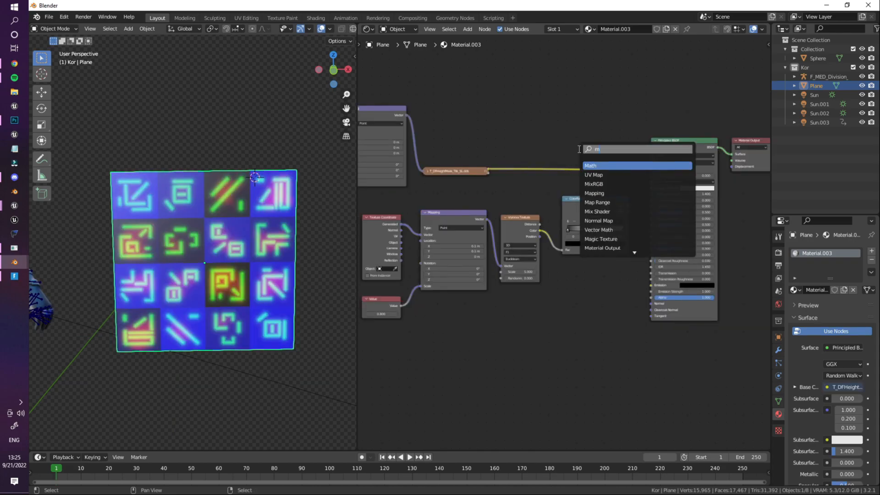
{"action": "key", "text": "Return"}
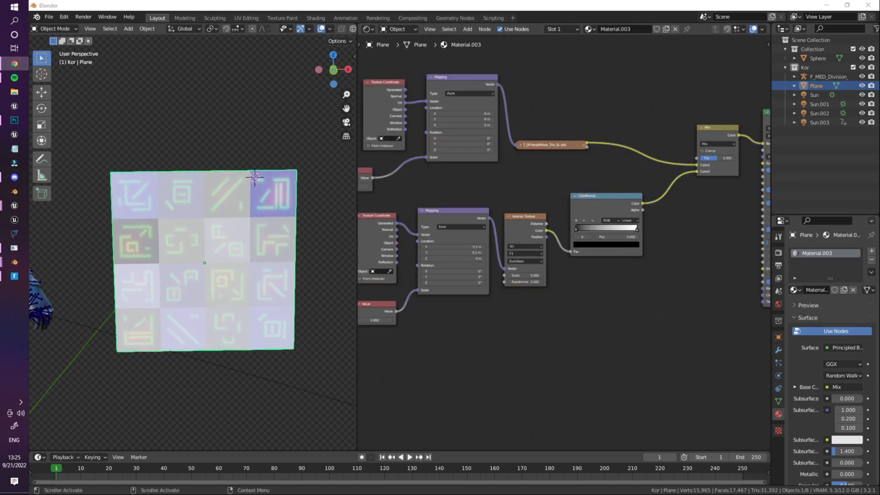
Multiply both scale Value nodes by 10, giving 10 for the glyph image and 8 for the Voronoi Texture
{"action": "double_click", "coordinate": [365, 186]}
{"action": "type", "text": "1.0"}
{"action": "type", "text": "*"}
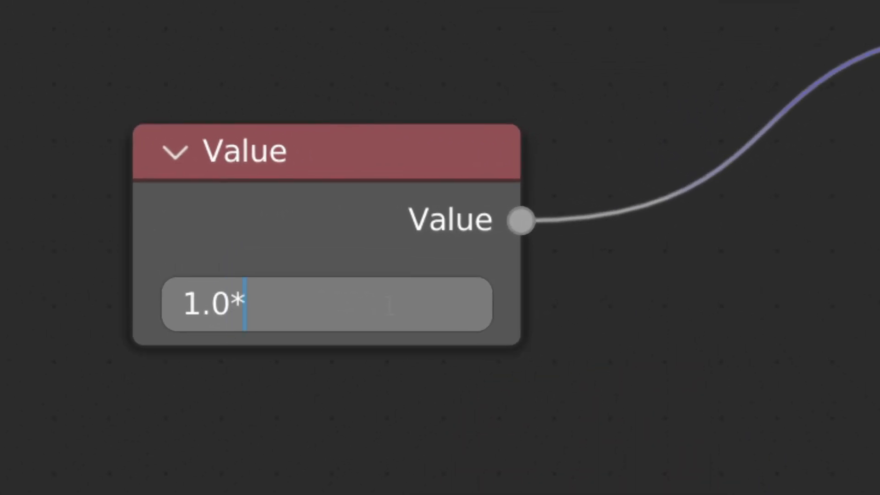
{"action": "type", "text": "10"}
{"action": "key", "text": "Return"}
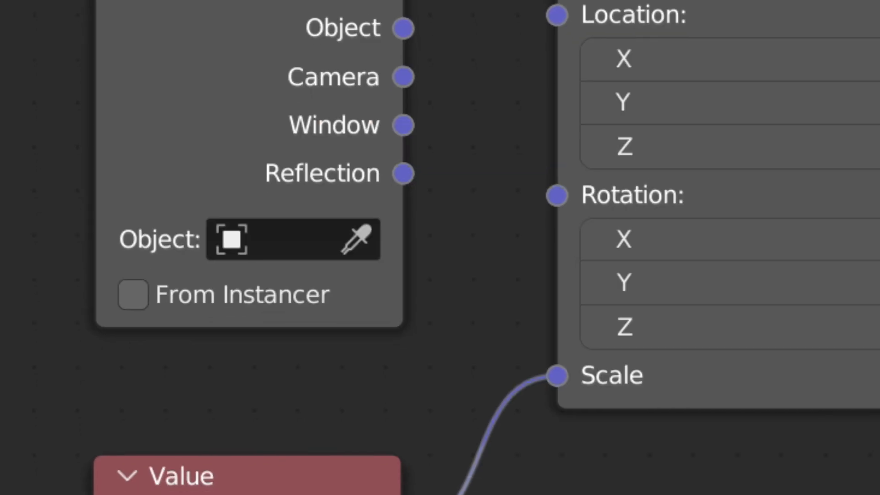
{"action": "double_click", "coordinate": [431, 279]}
{"action": "type", "text": "0.8*10"}
{"action": "key", "text": "Return"}
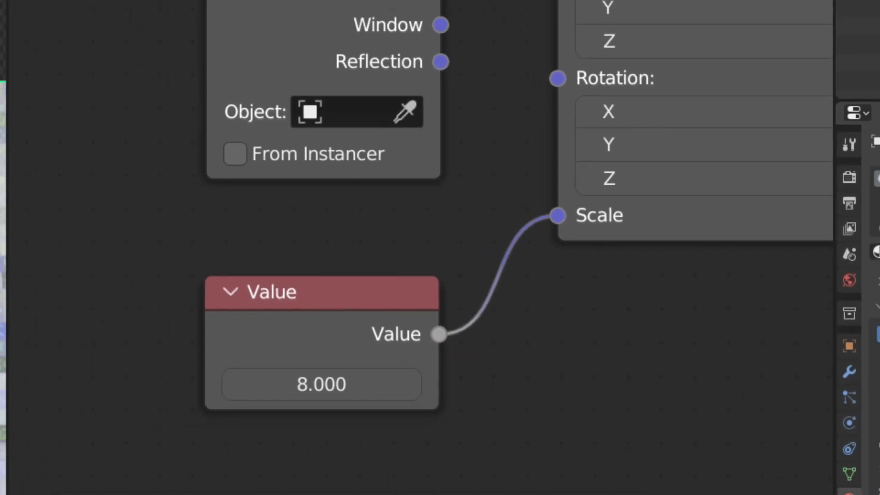
Set the Mix node before the Principled BSDF to the Add blend mode with a Fac of 1.0
{"action": "key", "text": "shift+grave"}
{"action": "key", "text": "s"}
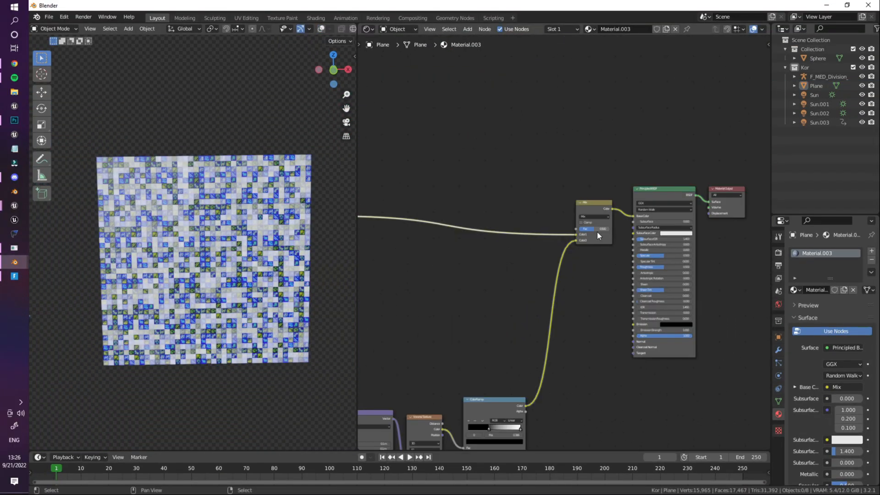
{"action": "left_click", "coordinate": [596, 214]}
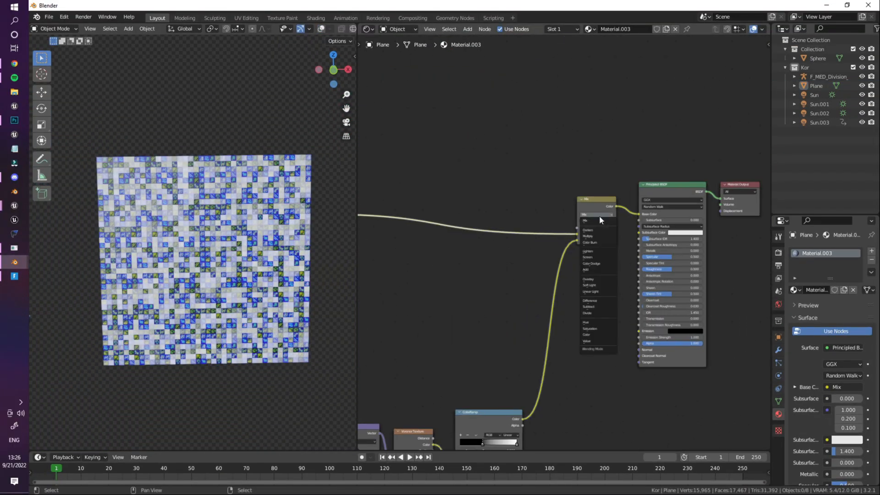
{"action": "left_click", "coordinate": [596, 270]}
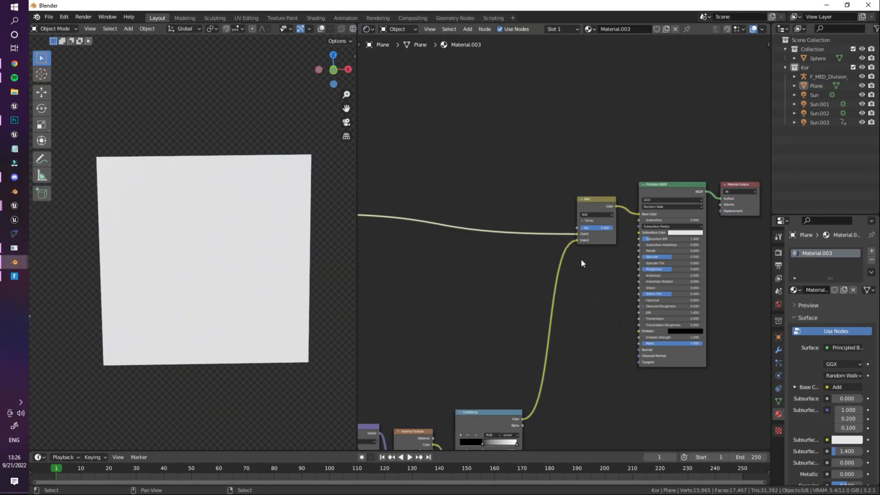
{"action": "mouse_move", "coordinate": [577, 240]}
{"action": "left_mouse_down"}
{"action": "mouse_move", "coordinate": [557, 252]}
{"action": "mouse_move", "coordinate": [576, 241]}
{"action": "left_mouse_up"}
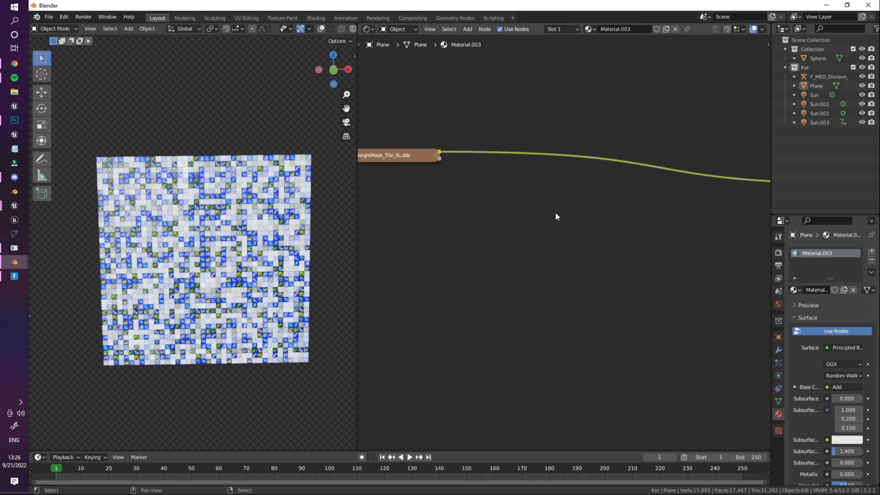
Insert a Separate RGB node between the glyph image node and the Add node
{"action": "key", "text": "shift+a"}
{"action": "type", "text": "se"}
{"action": "left_click", "coordinate": [577, 238]}
{"action": "left_click", "coordinate": [522, 181]}
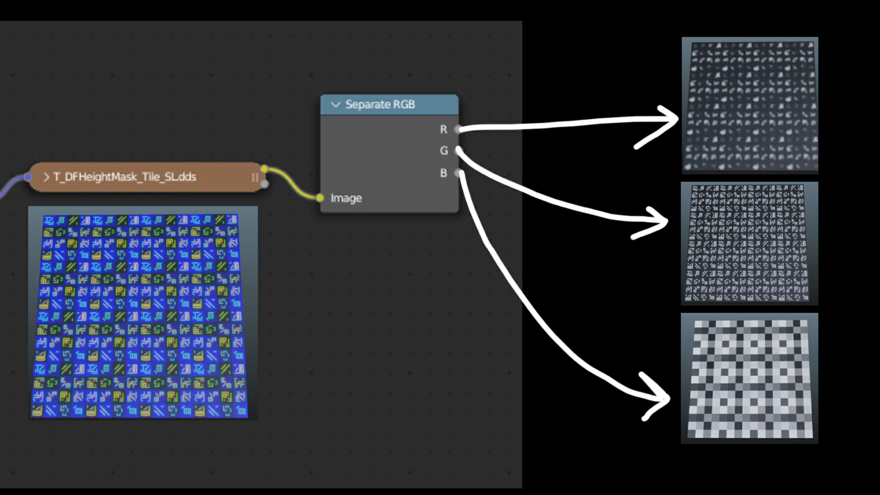
Add a MixRGB node and duplicate it twice, arranging the three in a row after the Separate RGB node
{"action": "left_click", "coordinate": [531, 189]}
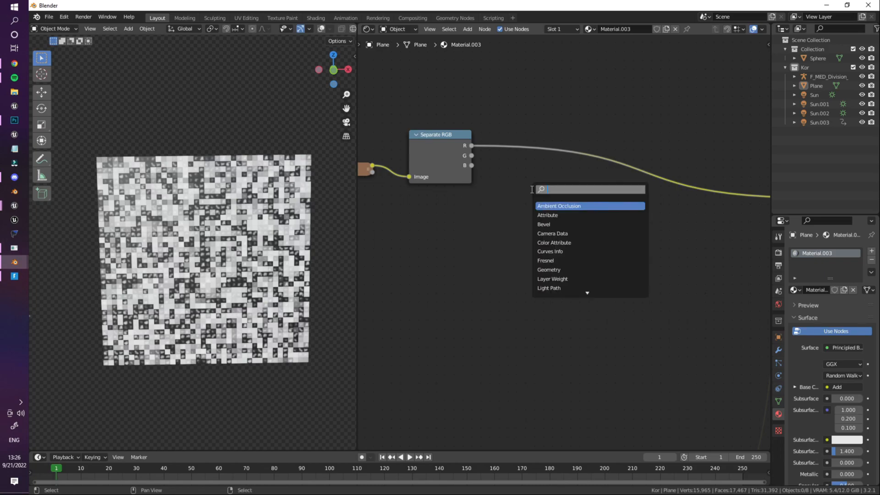
{"action": "type", "text": "mix"}
{"action": "left_click", "coordinate": [560, 205]}
{"action": "left_click", "coordinate": [526, 221]}
{"action": "key", "text": "shift+d"}
{"action": "left_click", "coordinate": [620, 226]}
{"action": "key", "text": "shift+d"}
{"action": "left_click", "coordinate": [714, 239]}
{"action": "middle_click_drag", "start_coordinate": [682, 212], "coordinate": [514, 231]}
{"action": "key", "text": "g"}
{"action": "left_click", "coordinate": [509, 222]}
Connect Separate RGB's R output to the first Mix node's Fac, and that node's Color output to the second Mix node's Color1
{"action": "middle_click_drag", "start_coordinate": [533, 192], "coordinate": [600, 131]}
{"action": "left_click", "coordinate": [427, 186]}
{"action": "middle_click_drag", "start_coordinate": [521, 189], "coordinate": [498, 229]}
{"action": "scroll", "coordinate": [637, 252], "scroll_direction": "down", "scroll_amount": 2}
{"action": "left_click_drag", "start_coordinate": [427, 188], "coordinate": [436, 203]}
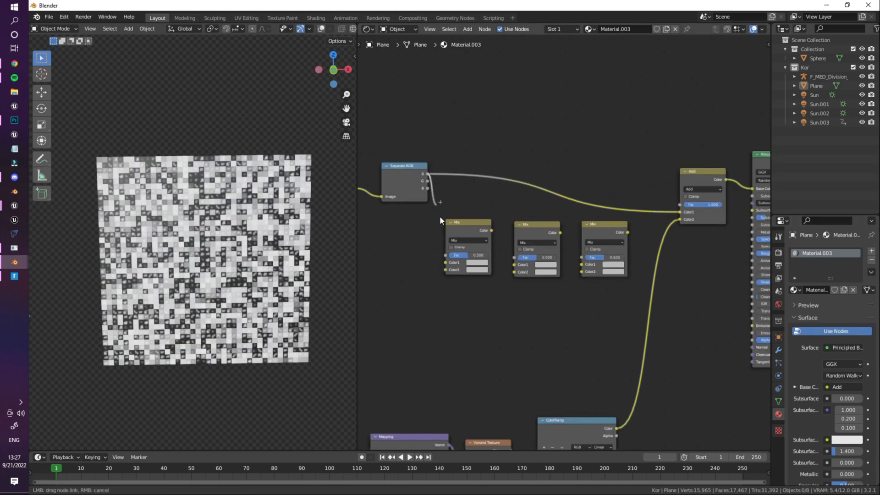
{"action": "left_click_drag", "start_coordinate": [448, 255], "coordinate": [448, 255]}
{"action": "scroll", "coordinate": [447, 255], "scroll_direction": "up", "scroll_amount": 2}
{"action": "left_click_drag", "start_coordinate": [465, 226], "coordinate": [497, 274]}
Set the first Mix node's colors to black and white, and connect the second Mix node's output to the third's Color2
{"action": "left_click", "coordinate": [441, 271]}
{"action": "left_click_drag", "start_coordinate": [506, 186], "coordinate": [508, 152]}
{"action": "left_click", "coordinate": [447, 279]}
{"action": "left_click_drag", "start_coordinate": [558, 228], "coordinate": [591, 286]}
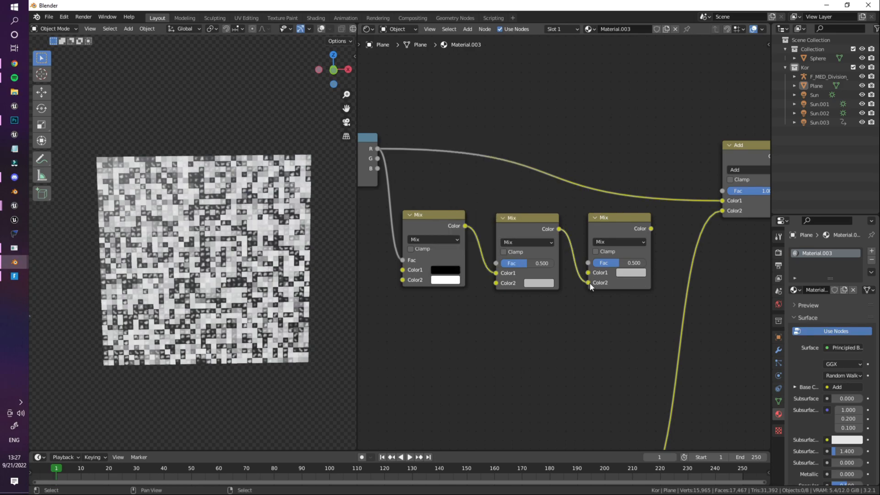
Link G to the second Mix's Fac, and B and the third Mix's output to the Add node, changing its blend mode to Mix
{"action": "left_click_drag", "start_coordinate": [377, 159], "coordinate": [498, 263]}
{"action": "left_click_drag", "start_coordinate": [377, 168], "coordinate": [722, 190]}
{"action": "mouse_move", "coordinate": [651, 228]}
{"action": "left_mouse_down"}
{"action": "mouse_move", "coordinate": [722, 209]}
{"action": "mouse_move", "coordinate": [656, 229]}
{"action": "left_mouse_up"}
{"action": "middle_click_drag", "start_coordinate": [655, 229], "coordinate": [625, 229]}
{"action": "left_click", "coordinate": [723, 170]}
{"action": "left_click", "coordinate": [714, 180]}
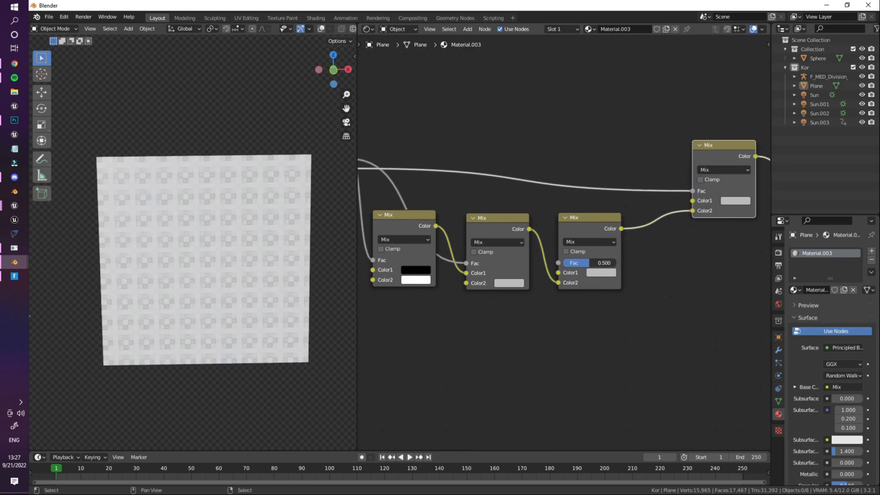
Raise the third Mix node's Fac and set its Color1 to black
{"action": "left_click_drag", "start_coordinate": [592, 263], "coordinate": [622, 262]}
{"action": "left_click", "coordinate": [602, 273]}
{"action": "left_click_drag", "start_coordinate": [662, 179], "coordinate": [663, 214]}
{"action": "middle_click_drag", "start_coordinate": [578, 202], "coordinate": [585, 215]}
{"action": "scroll", "coordinate": [586, 216], "scroll_direction": "down", "scroll_amount": 3}
{"action": "left_click_drag", "start_coordinate": [602, 238], "coordinate": [610, 235]}
{"action": "key", "text": "shift+a"}
{"action": "key", "text": "Escape"}
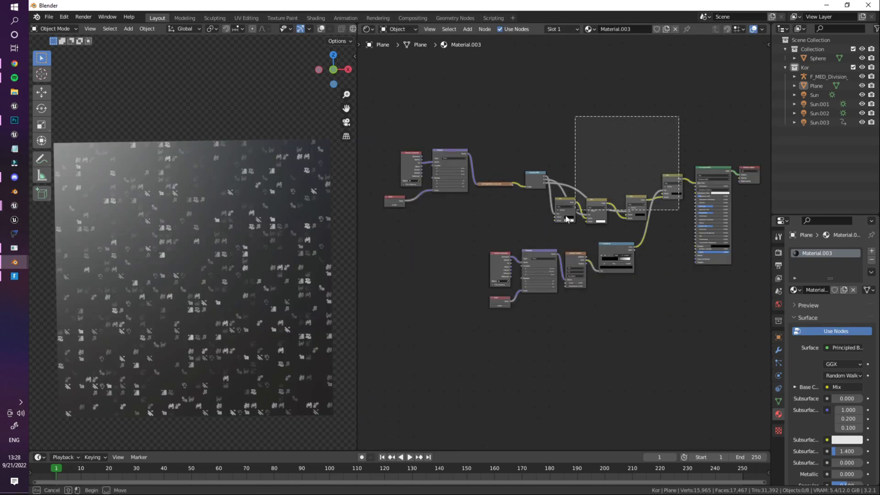
Select the whole glyph node network and move it further left of the Principled BSDF
{"action": "left_click_drag", "start_coordinate": [567, 219], "coordinate": [372, 334]}
{"action": "key", "text": "g"}
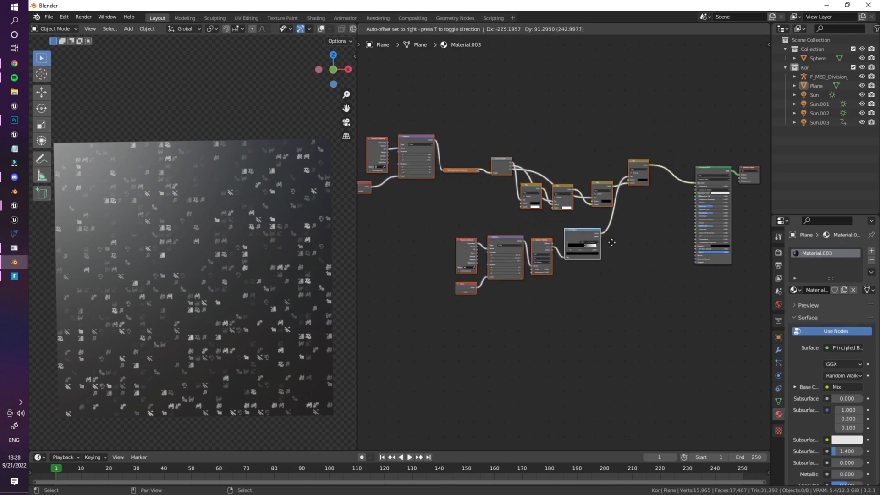
{"action": "left_click", "coordinate": [640, 255]}
{"action": "middle_click_drag", "start_coordinate": [581, 242], "coordinate": [601, 220]}
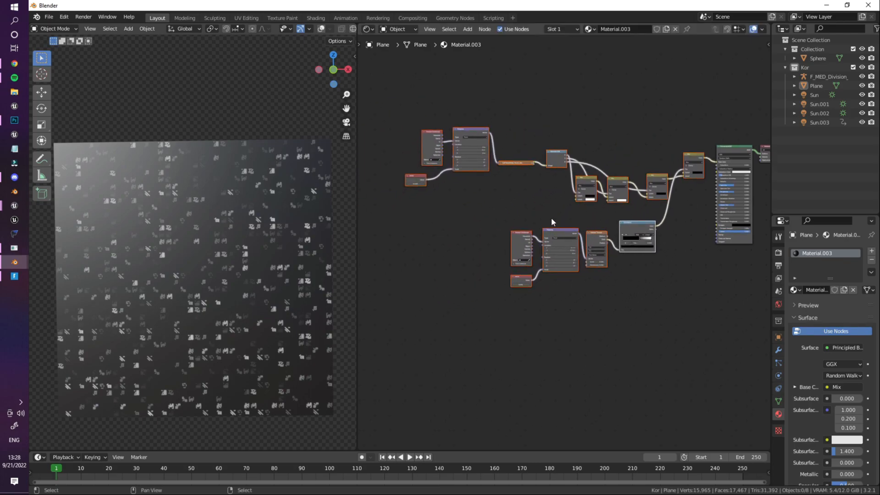
Bring the Kor character into view in the viewport and select its mesh
{"action": "key", "text": "shift+grave"}
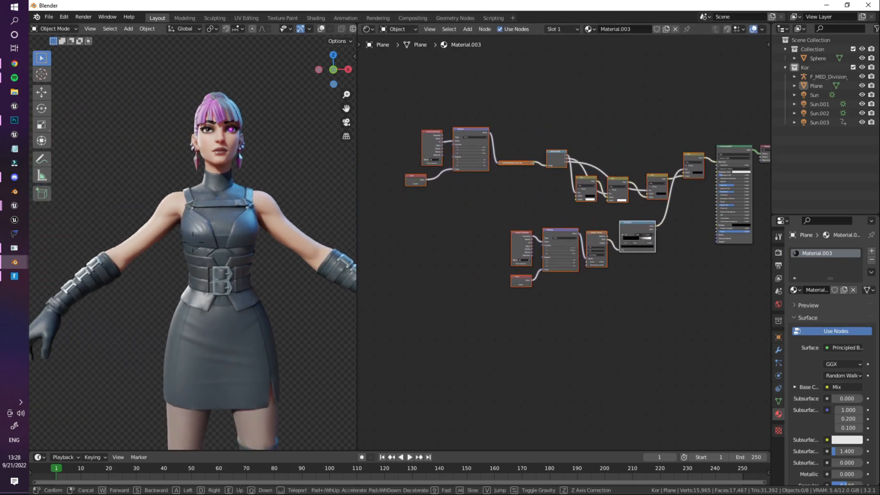
{"action": "left_click", "coordinate": [223, 286]}
{"action": "left_click", "coordinate": [223, 286]}
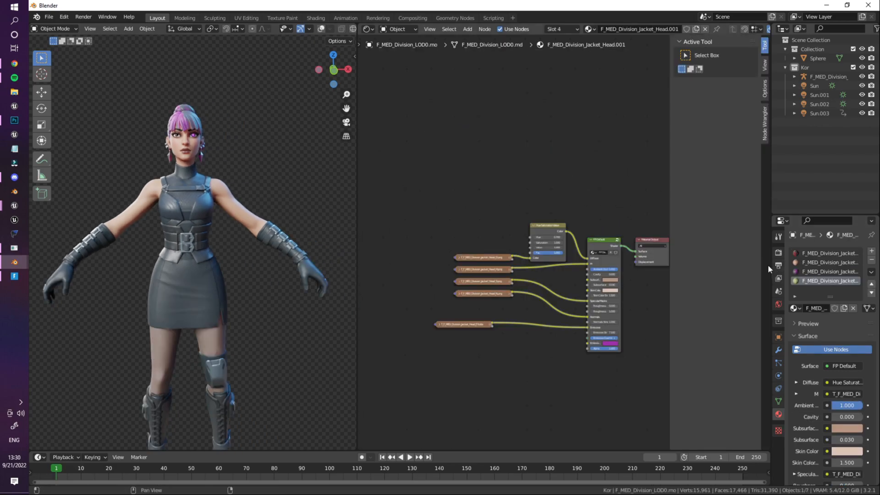
Widen the properties editor and make the F_MED_Division_Jacket_Body material slot active
{"action": "left_click_drag", "start_coordinate": [769, 264], "coordinate": [636, 265]}
{"action": "key", "text": "n"}
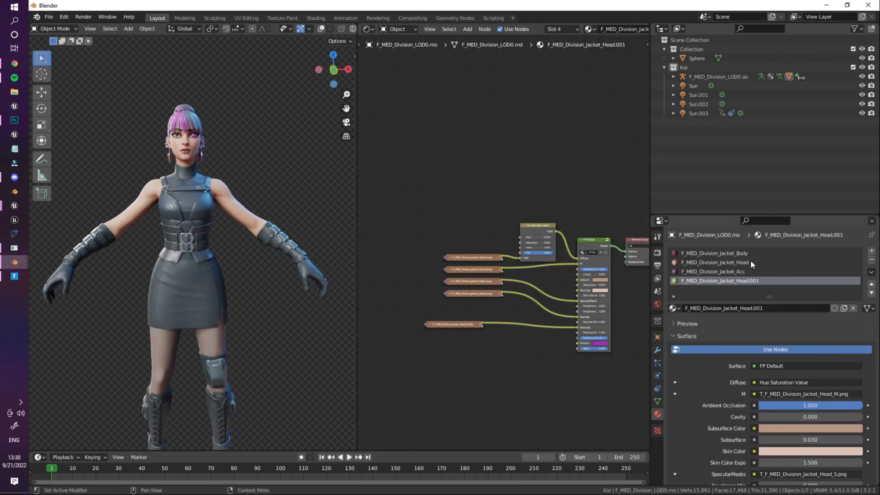
{"action": "left_click", "coordinate": [733, 253]}
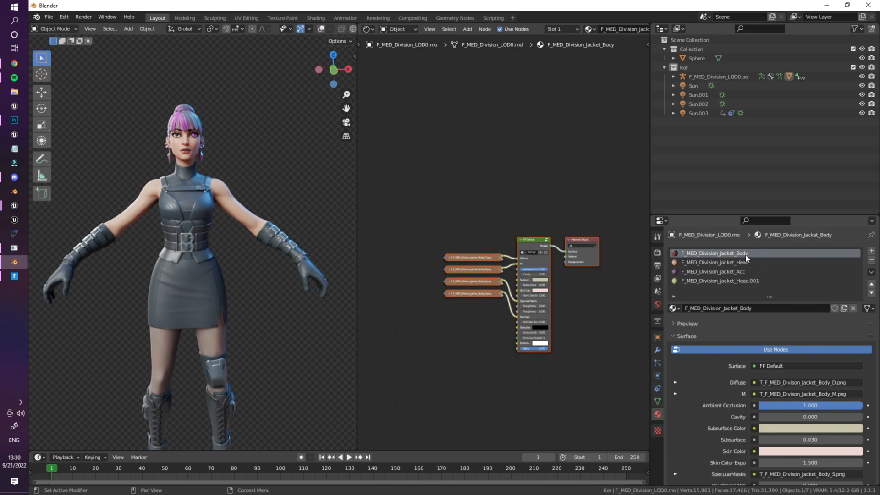
{"action": "left_click", "coordinate": [745, 262]}
{"action": "left_click", "coordinate": [748, 253]}
Paste the glyph node network into the body material and place it below and left of the existing texture nodes
{"action": "key", "text": "g"}
{"action": "left_click", "coordinate": [476, 381]}
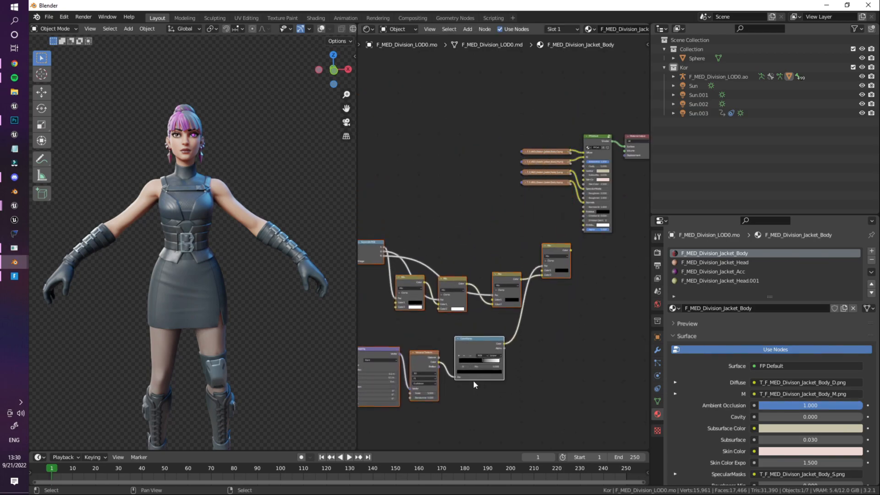
{"action": "scroll", "coordinate": [477, 367], "scroll_direction": "down", "scroll_amount": 2}
{"action": "middle_click_drag", "start_coordinate": [478, 339], "coordinate": [551, 290]}
{"action": "left_click_drag", "start_coordinate": [551, 289], "coordinate": [539, 310]}
{"action": "scroll", "coordinate": [545, 302], "scroll_direction": "down", "scroll_amount": 5}
{"action": "mouse_move", "coordinate": [548, 301]}
{"action": "middle_mouse_down"}
{"action": "mouse_move", "coordinate": [573, 287]}
{"action": "mouse_move", "coordinate": [563, 293]}
{"action": "middle_mouse_up"}
{"action": "left_click_drag", "start_coordinate": [559, 296], "coordinate": [559, 304]}
{"action": "middle_click_drag", "start_coordinate": [546, 292], "coordinate": [553, 281]}
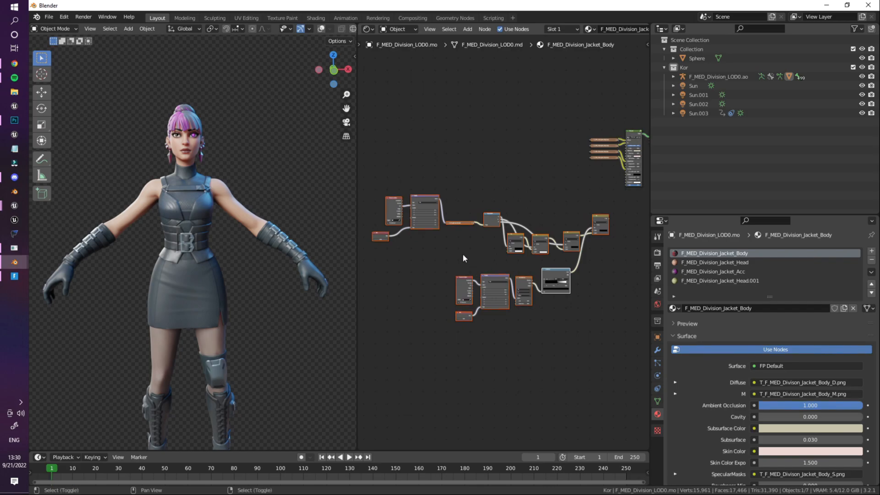
Add a Frame node and resize it around the glyph node network
{"action": "key", "text": "shift+a"}
{"action": "mouse_move", "coordinate": [427, 342]}
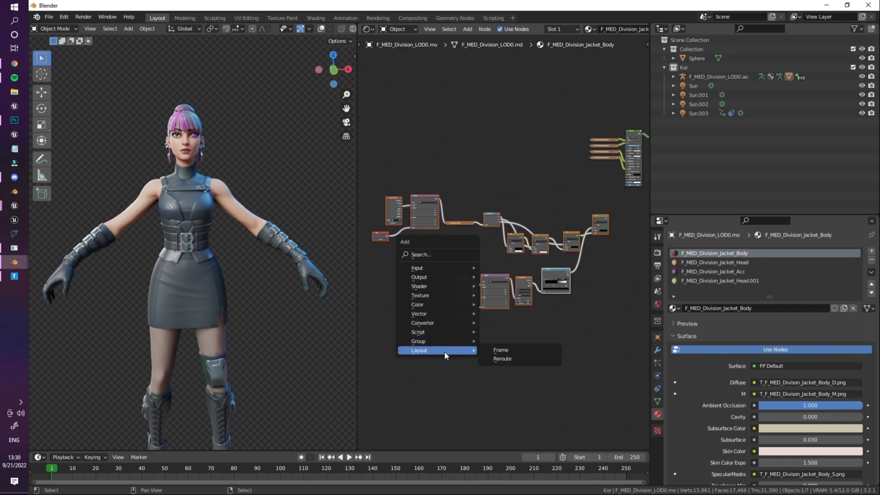
{"action": "left_click", "coordinate": [504, 350]}
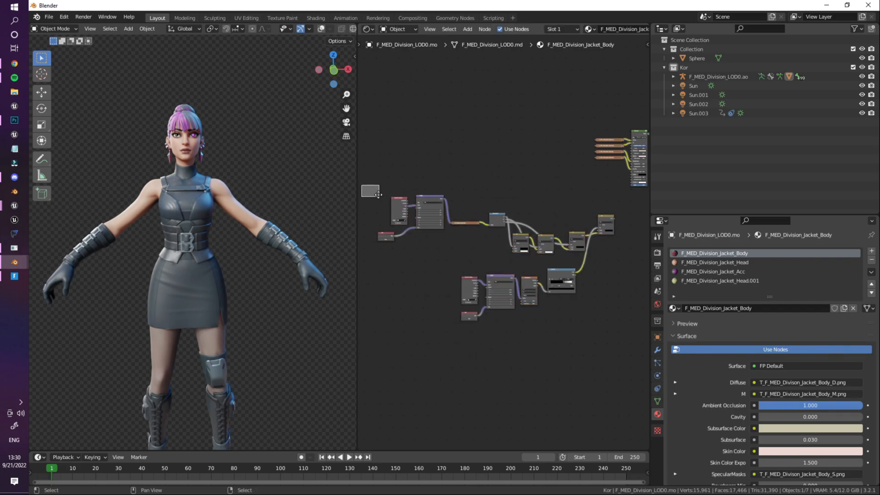
{"action": "left_click_drag", "start_coordinate": [380, 199], "coordinate": [601, 354]}
{"action": "left_click_drag", "start_coordinate": [576, 200], "coordinate": [576, 319]}
Select all the glyph nodes and shift them together so they fit inside the frame
{"action": "left_click_drag", "start_coordinate": [616, 205], "coordinate": [389, 303]}
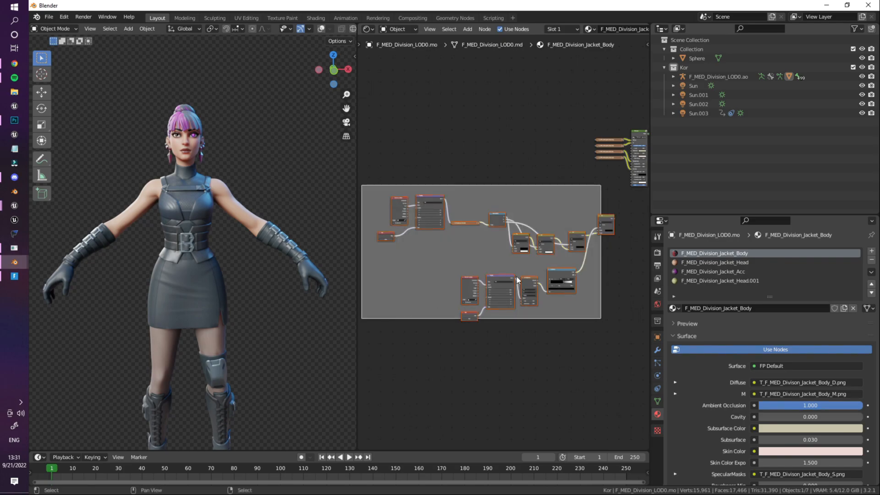
{"action": "left_click_drag", "start_coordinate": [576, 232], "coordinate": [551, 228]}
{"action": "middle_click_drag", "start_coordinate": [507, 246], "coordinate": [535, 258]}
{"action": "left_click_drag", "start_coordinate": [545, 250], "coordinate": [550, 253]}
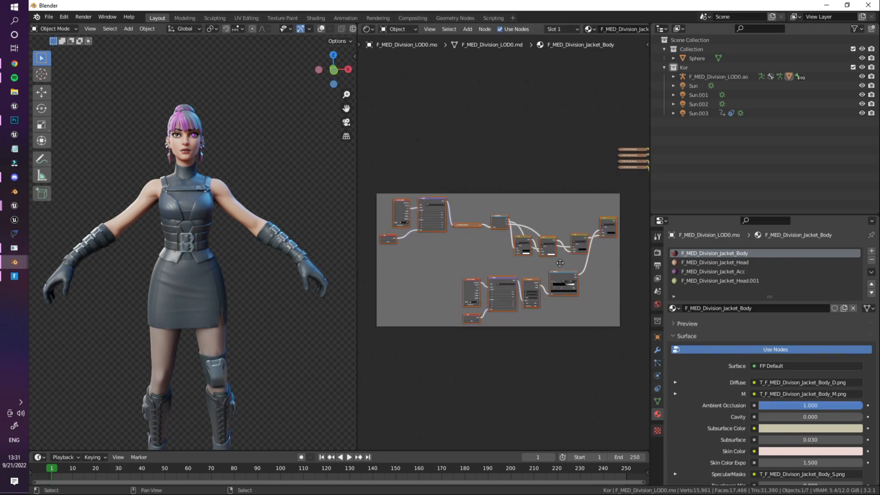
Name and label the frame Gylph and give it a purple color
{"action": "middle_click_drag", "start_coordinate": [549, 253], "coordinate": [530, 247]}
{"action": "left_click", "coordinate": [536, 199]}
{"action": "key", "text": "n"}
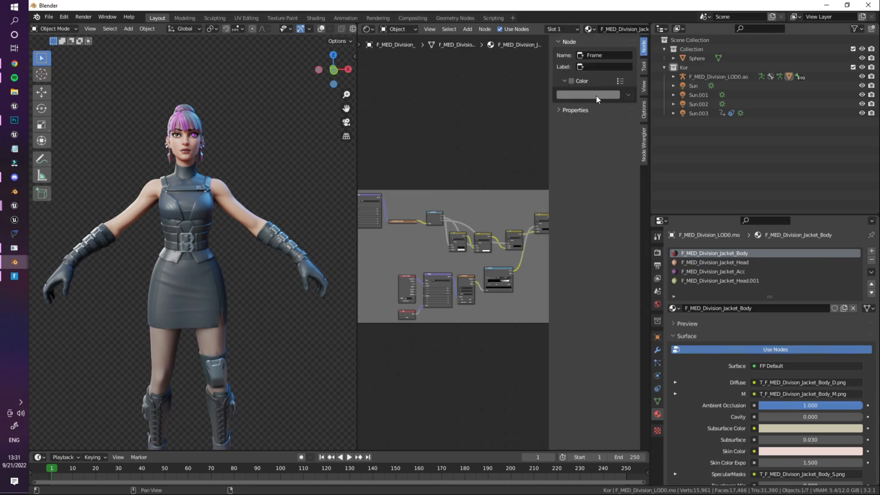
{"action": "left_click", "coordinate": [602, 95]}
{"action": "left_click", "coordinate": [614, 141]}
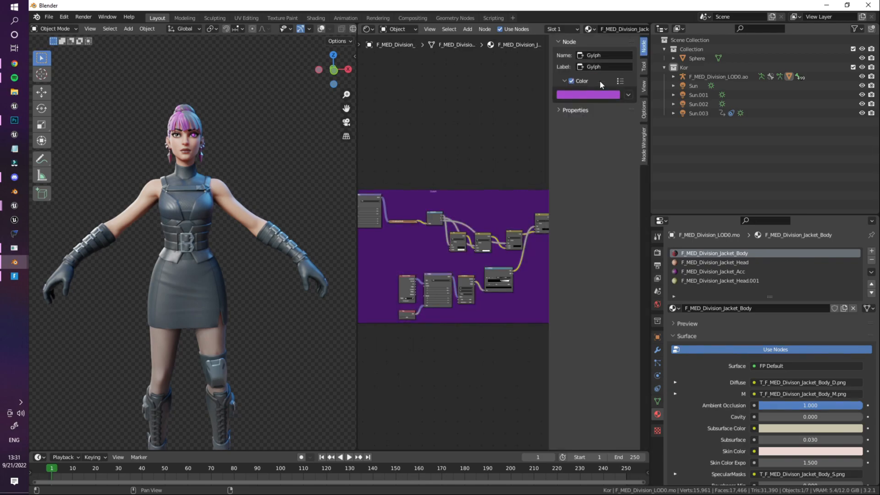
Clear the custom text from the frame's Name field and hide the node sidebar
{"action": "scroll", "coordinate": [455, 247], "scroll_direction": "up", "scroll_amount": 18}
{"action": "middle_click_drag", "start_coordinate": [509, 220], "coordinate": [457, 214]}
{"action": "scroll", "coordinate": [454, 252], "scroll_direction": "down", "scroll_amount": 2}
{"action": "left_click", "coordinate": [593, 55]}
{"action": "key", "text": "BackSpace"}
{"action": "left_click", "coordinate": [406, 118]}
{"action": "scroll", "coordinate": [483, 288], "scroll_direction": "down", "scroll_amount": 4}
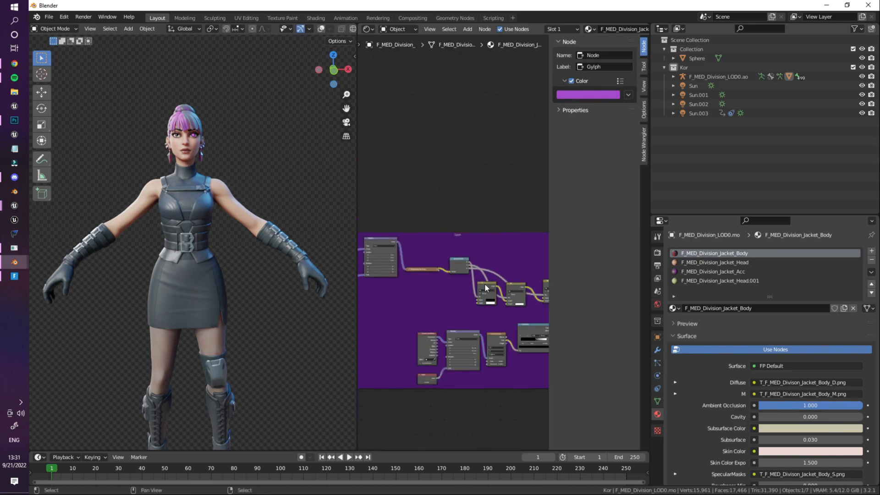
{"action": "key", "text": "n"}
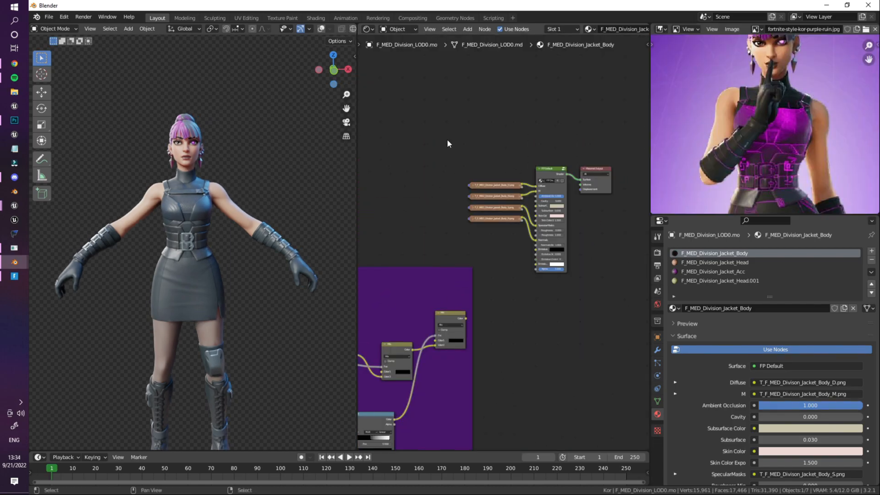
Add an image texture with T_F_MED_Division_Jacket_SL_Body_E.dds and place it below the body's normal texture node
{"action": "key", "text": "shift+a"}
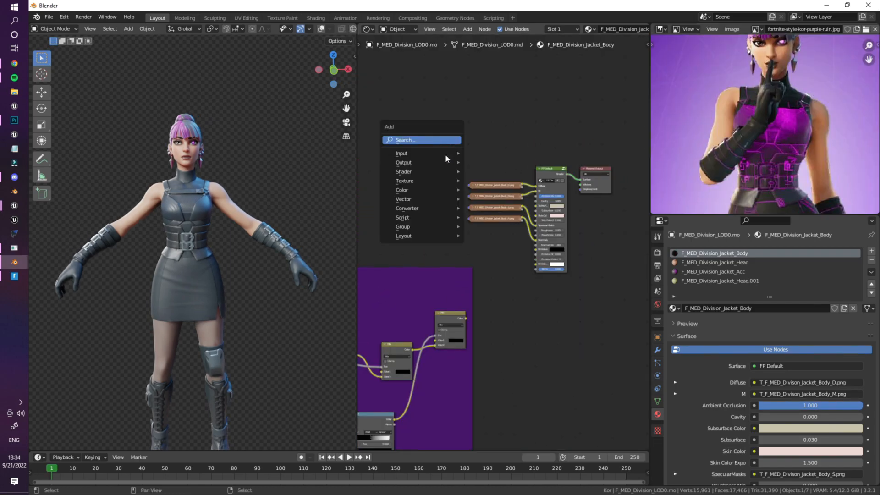
{"action": "mouse_move", "coordinate": [415, 181]}
{"action": "left_click", "coordinate": [493, 180]}
{"action": "double_click", "coordinate": [567, 166]}
{"action": "left_click", "coordinate": [510, 211]}
{"action": "scroll", "coordinate": [542, 296], "scroll_direction": "up", "scroll_amount": 8}
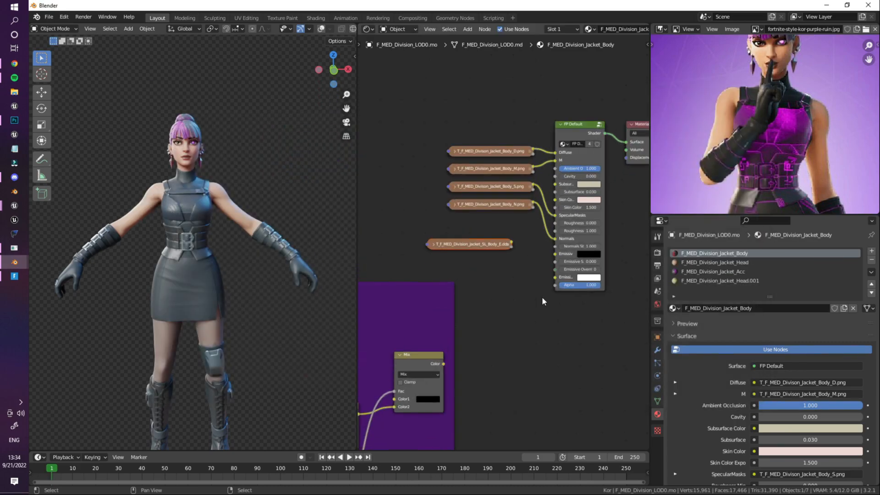
Connect the SL_Body_E texture to FP Default's Emissive input with Emissive Override 1, and set the emission color to magenta
{"action": "middle_click_drag", "start_coordinate": [522, 267], "coordinate": [496, 252]}
{"action": "left_click_drag", "start_coordinate": [489, 226], "coordinate": [545, 238]}
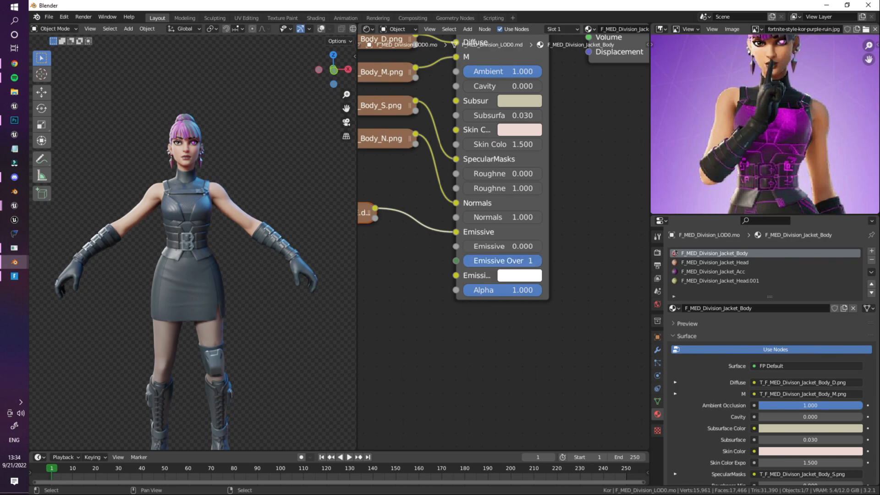
{"action": "left_click", "coordinate": [534, 277]}
{"action": "left_click_drag", "start_coordinate": [584, 152], "coordinate": [582, 145]}
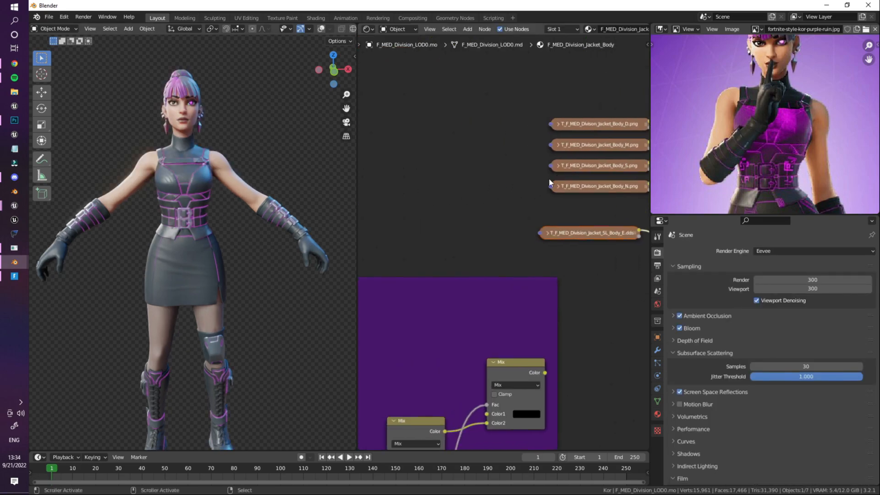
Add an image texture with T_F_MED_Division_Jacket_SL_Body_FX.dds and place it above the other body texture nodes
{"action": "key", "text": "shift+a"}
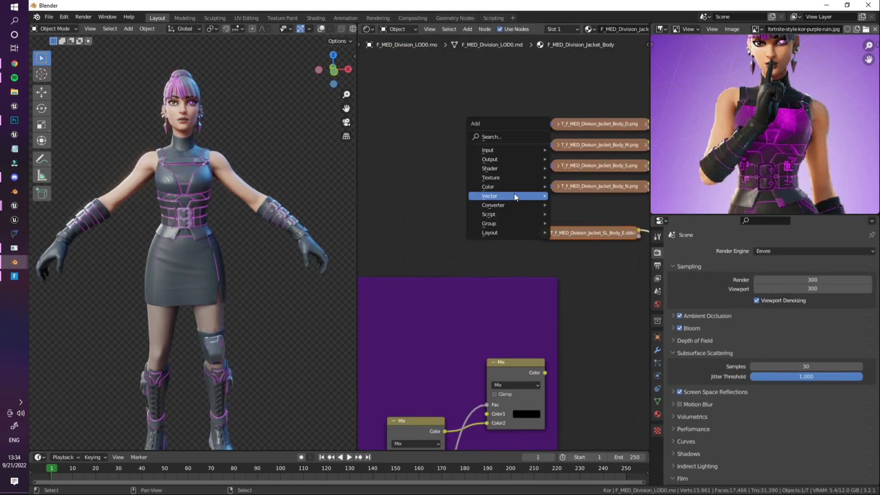
{"action": "mouse_move", "coordinate": [551, 179]}
{"action": "left_click", "coordinate": [578, 178]}
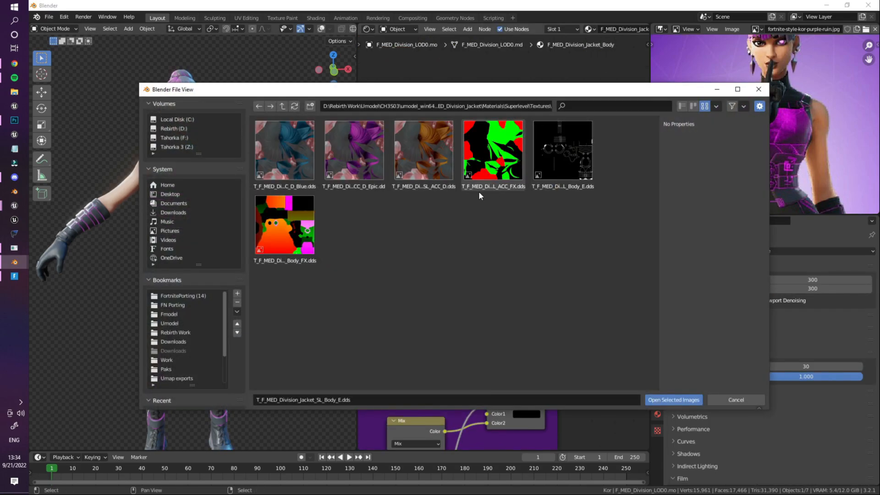
{"action": "left_click", "coordinate": [287, 237]}
{"action": "double_click", "coordinate": [287, 238]}
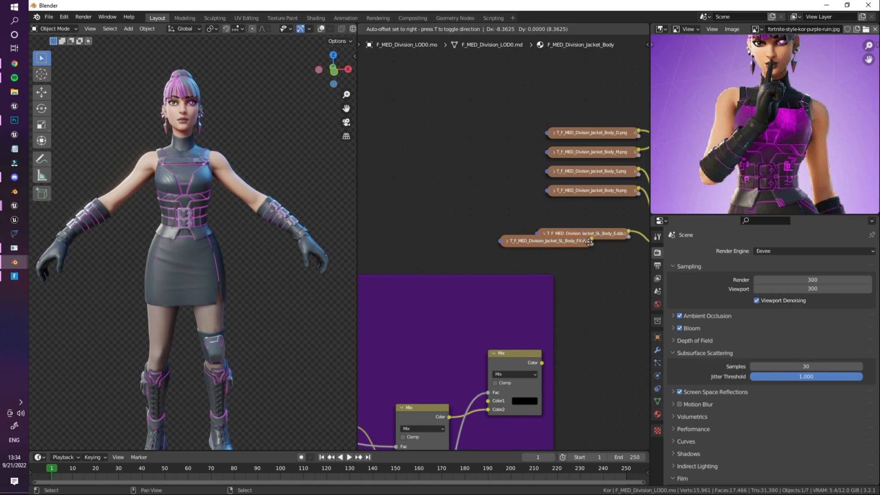
{"action": "key", "text": "g"}
{"action": "left_click", "coordinate": [529, 134]}
{"action": "middle_click_drag", "start_coordinate": [528, 135], "coordinate": [501, 192]}
{"action": "key", "text": "g"}
{"action": "left_click", "coordinate": [518, 189]}
{"action": "scroll", "coordinate": [501, 188], "scroll_direction": "up", "scroll_amount": 1}
{"action": "scroll", "coordinate": [472, 169], "scroll_direction": "down", "scroll_amount": 2}
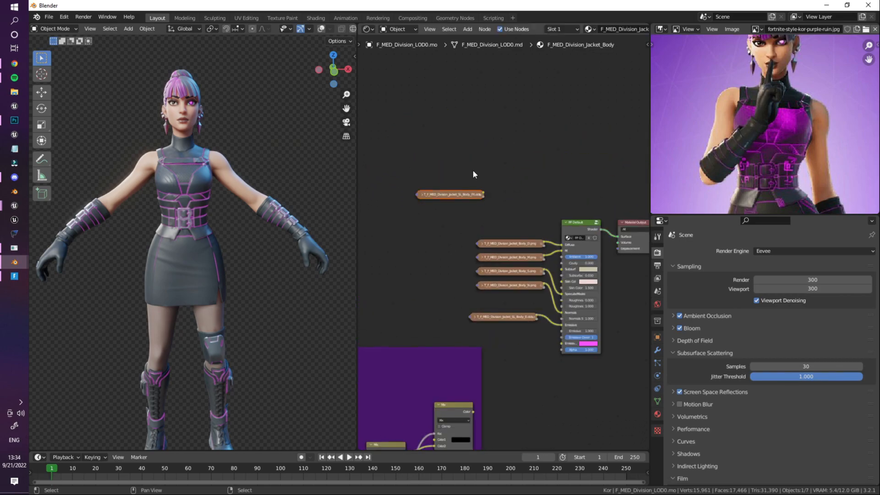
Add a Separate RGB node and feed it from the SL_Body_FX texture
{"action": "key", "text": "shift+a"}
{"action": "left_click", "coordinate": [470, 102]}
{"action": "type", "text": "ser"}
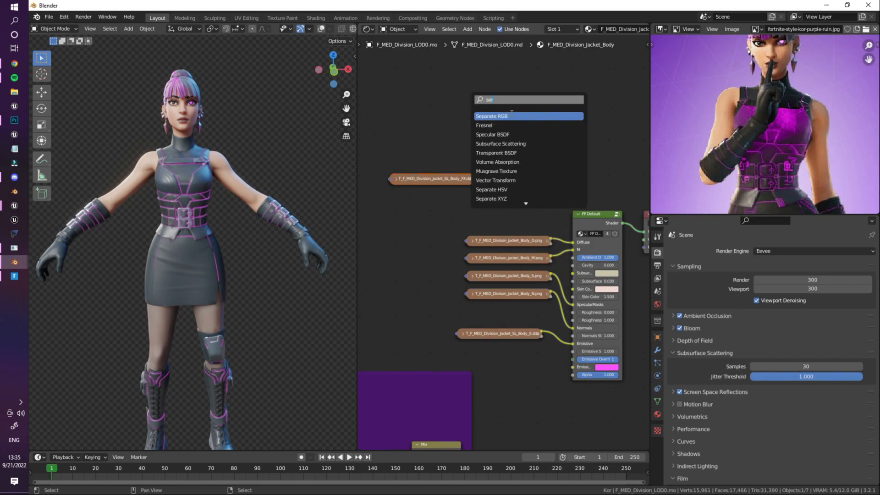
{"action": "left_click", "coordinate": [512, 118]}
{"action": "left_click", "coordinate": [530, 164]}
{"action": "middle_click_drag", "start_coordinate": [483, 177], "coordinate": [469, 175]}
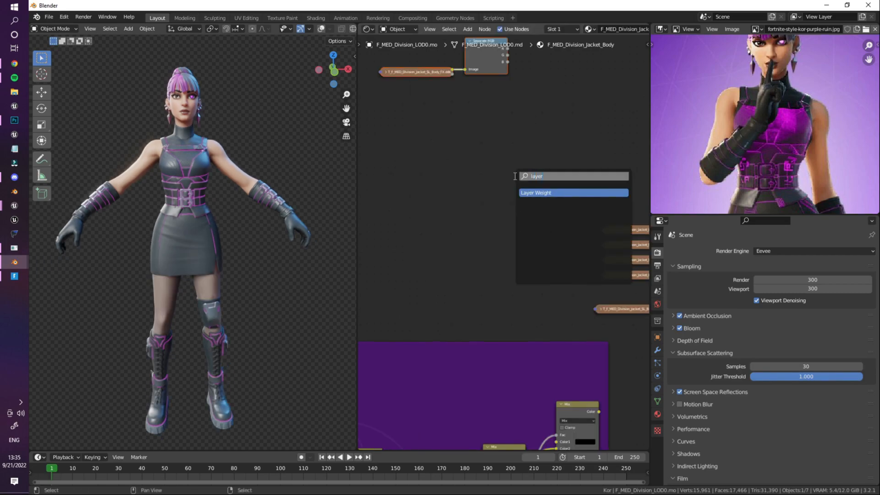
Add a Layer Weight node and set its Blend to 0.01
{"action": "key", "text": "Return"}
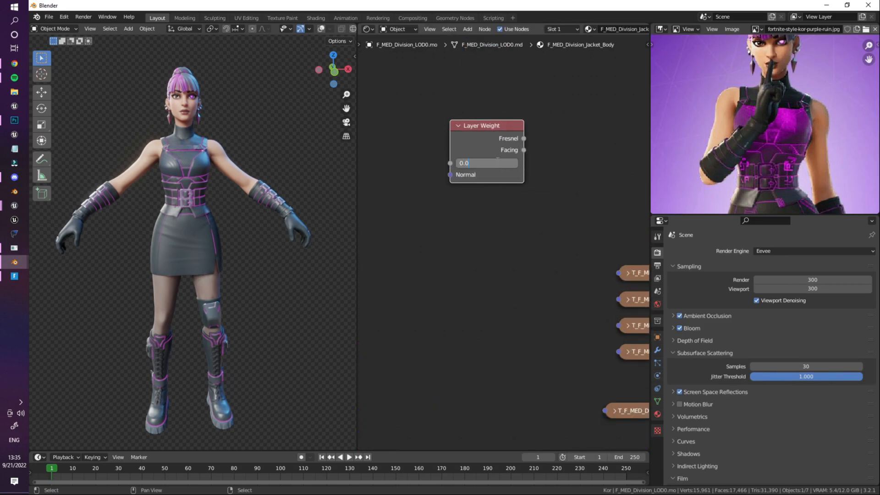
{"action": "type", "text": "1"}
{"action": "key", "text": "Return"}
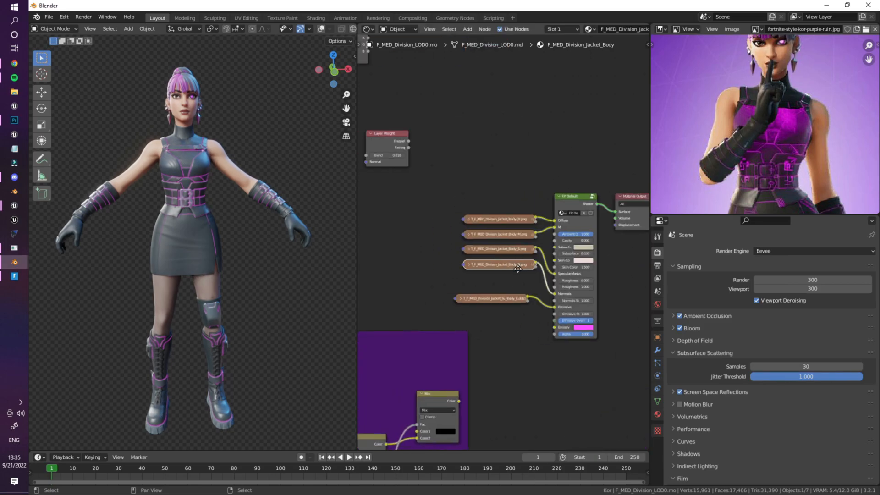
Duplicate the T_F_MED_Division_Jacket_Body_N.png texture to the left of Layer Weight and add a Normal Map node between them
{"action": "middle_click_drag", "start_coordinate": [496, 303], "coordinate": [540, 298]}
{"action": "left_click", "coordinate": [540, 297]}
{"action": "key", "text": "shift+d"}
{"action": "left_click", "coordinate": [348, 171]}
{"action": "middle_click_drag", "start_coordinate": [429, 207], "coordinate": [558, 224]}
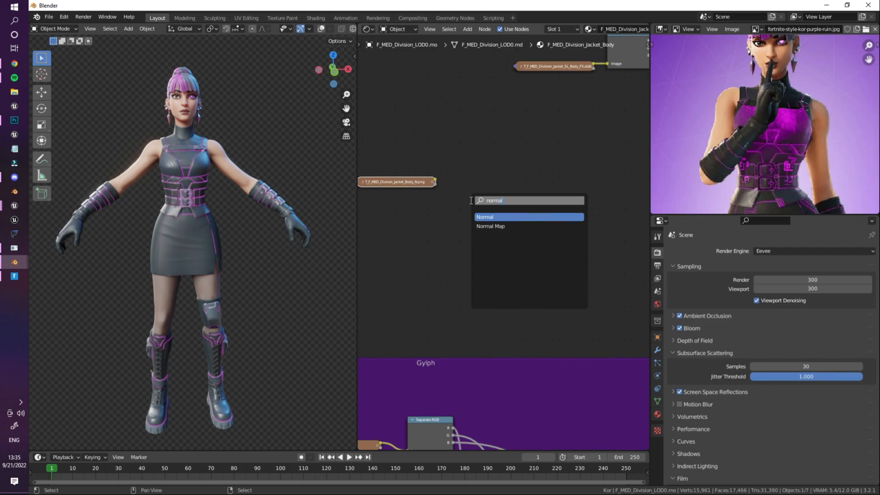
{"action": "key", "text": "Return"}
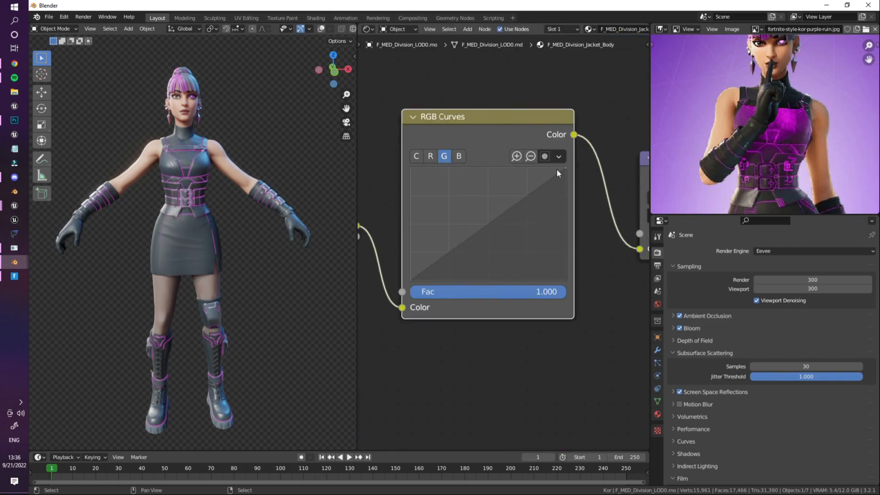
Invert the green channel in the RGB Curves node and connect its output to the Normal Map's Color
{"action": "left_click_drag", "start_coordinate": [567, 166], "coordinate": [520, 153]}
{"action": "right_click", "coordinate": [521, 153]}
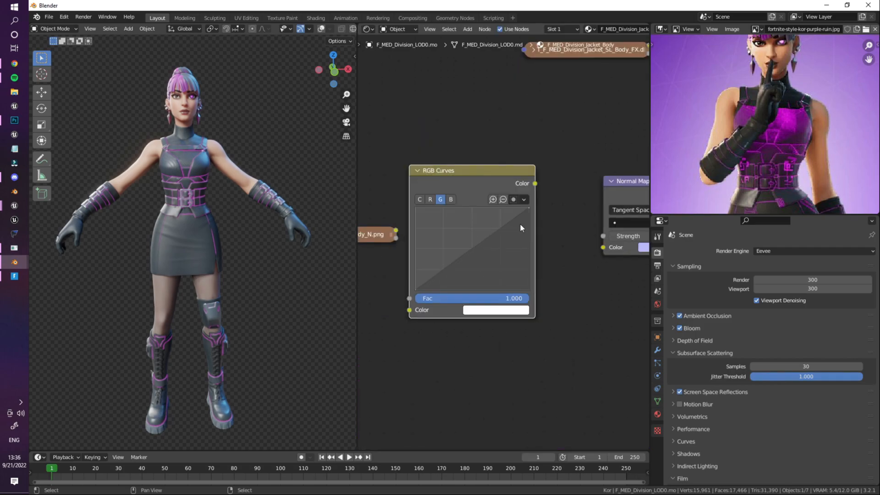
{"action": "left_click_drag", "start_coordinate": [527, 207], "coordinate": [416, 208]}
{"action": "left_click_drag", "start_coordinate": [416, 290], "coordinate": [529, 290]}
{"action": "left_click_drag", "start_coordinate": [535, 184], "coordinate": [602, 249]}
{"action": "left_click_drag", "start_coordinate": [409, 323], "coordinate": [409, 323]}
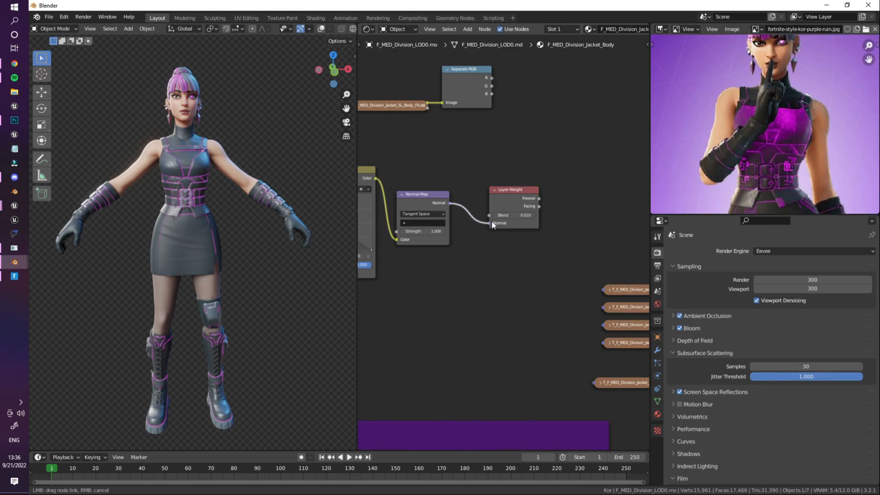
Connect the Normal Map's output to Layer Weight's Normal input and add a ColorRamp beside Layer Weight
{"action": "left_click_drag", "start_coordinate": [493, 224], "coordinate": [575, 161]}
{"action": "type", "text": "ramp"}
{"action": "key", "text": "Return"}
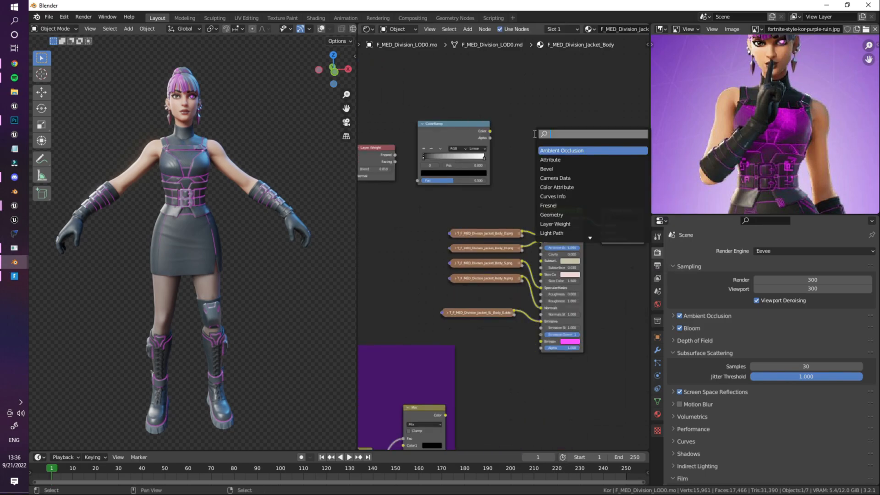
Insert an Add-mode MixRGB node between the SL_Body_E.dds texture and the shader's Emissive input, and connect the ColorRamp's Color to its Color2
{"action": "key", "text": "Return"}
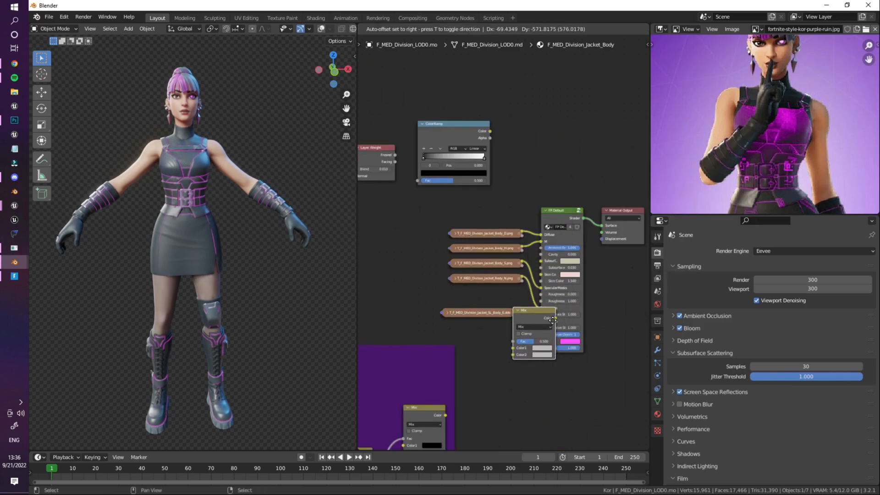
{"action": "left_click", "coordinate": [553, 322]}
{"action": "left_click", "coordinate": [552, 327]}
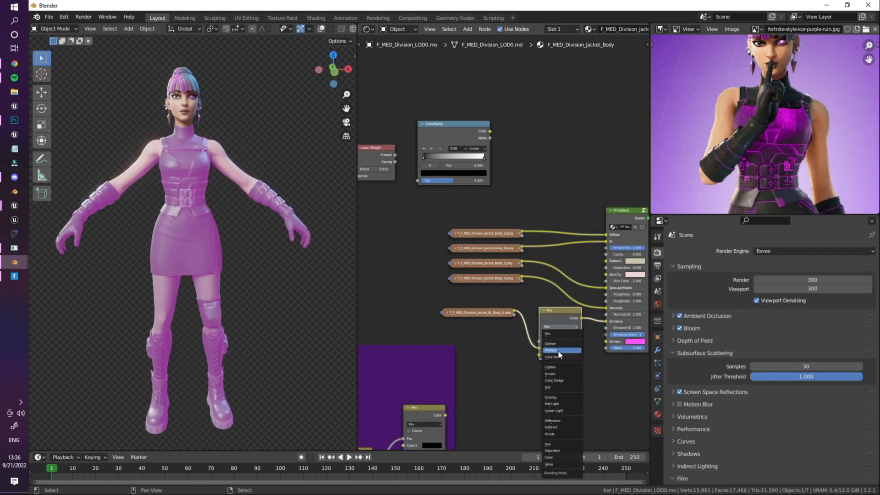
{"action": "left_click", "coordinate": [551, 387]}
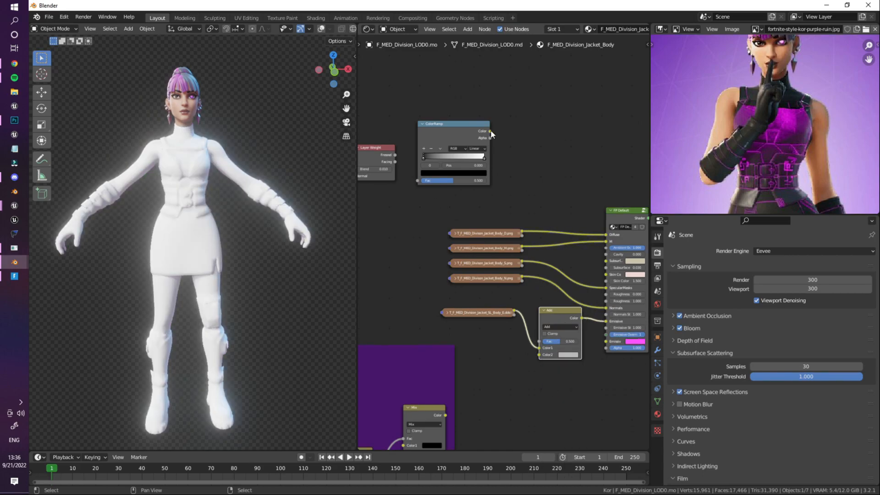
{"action": "left_click_drag", "start_coordinate": [490, 131], "coordinate": [505, 140]}
{"action": "left_click_drag", "start_coordinate": [540, 355], "coordinate": [539, 355]}
Move the purple Glyph frame with its nodes further down, away from the emissive nodes
{"action": "middle_click_drag", "start_coordinate": [461, 300], "coordinate": [546, 262]}
{"action": "scroll", "coordinate": [545, 293], "scroll_direction": "down", "scroll_amount": 3}
{"action": "middle_click_drag", "start_coordinate": [544, 388], "coordinate": [540, 263]}
{"action": "scroll", "coordinate": [520, 313], "scroll_direction": "down", "scroll_amount": 6}
{"action": "scroll", "coordinate": [500, 229], "scroll_direction": "down", "scroll_amount": 4}
{"action": "left_click_drag", "start_coordinate": [535, 200], "coordinate": [368, 297]}
{"action": "key", "text": "g"}
{"action": "left_click", "coordinate": [425, 358]}
Move the Layer Weight node chain with its ColorRamp directly beneath the SL_Body_E.dds texture
{"action": "scroll", "coordinate": [500, 249], "scroll_direction": "up", "scroll_amount": 3}
{"action": "middle_click_drag", "start_coordinate": [527, 195], "coordinate": [530, 234]}
{"action": "left_click_drag", "start_coordinate": [581, 88], "coordinate": [388, 147]}
{"action": "key", "text": "g"}
{"action": "left_click", "coordinate": [400, 243]}
Set the Add node's Fac to 1.000
{"action": "scroll", "coordinate": [569, 215], "scroll_direction": "up", "scroll_amount": 3}
{"action": "left_click_drag", "start_coordinate": [466, 200], "coordinate": [482, 200]}
{"action": "key", "text": "ctrl+z"}
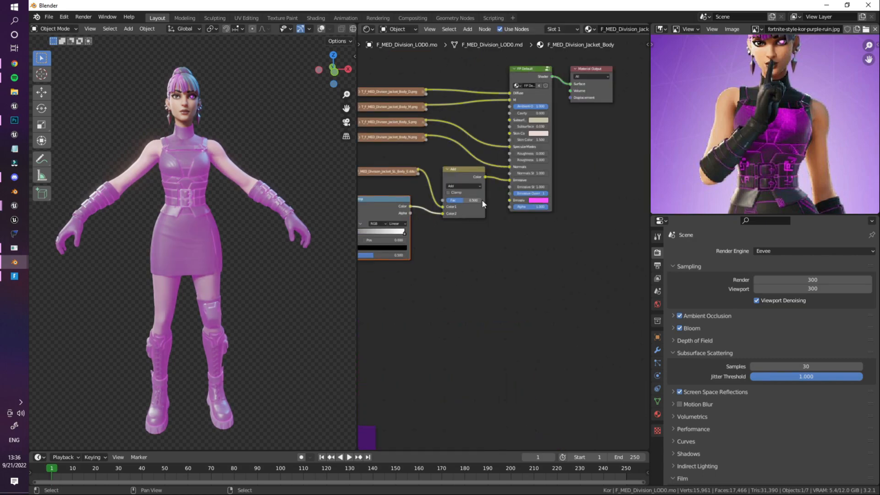
{"action": "scroll", "coordinate": [445, 200], "scroll_direction": "up", "scroll_amount": 2}
{"action": "middle_click_drag", "start_coordinate": [444, 199], "coordinate": [464, 203]}
{"action": "left_click_drag", "start_coordinate": [473, 197], "coordinate": [498, 197]}
Connect the Layer Weight node's Facing output to the ColorRamp's Fac input
{"action": "middle_click_drag", "start_coordinate": [358, 240], "coordinate": [479, 224]}
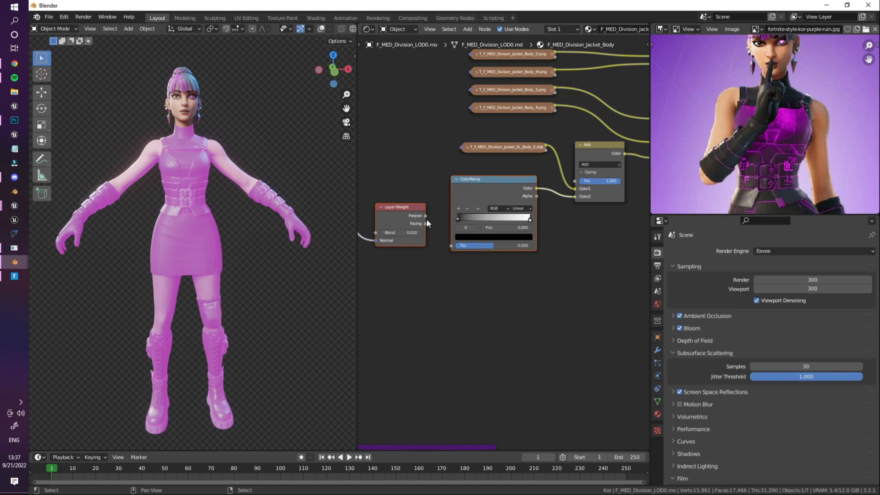
{"action": "left_click_drag", "start_coordinate": [450, 247], "coordinate": [451, 246]}
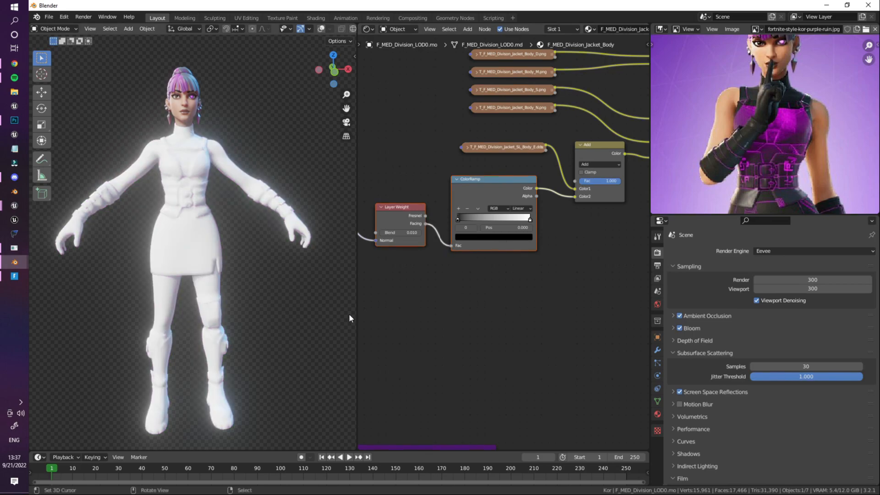
{"action": "scroll", "coordinate": [193, 247], "scroll_direction": "up", "scroll_amount": 1}
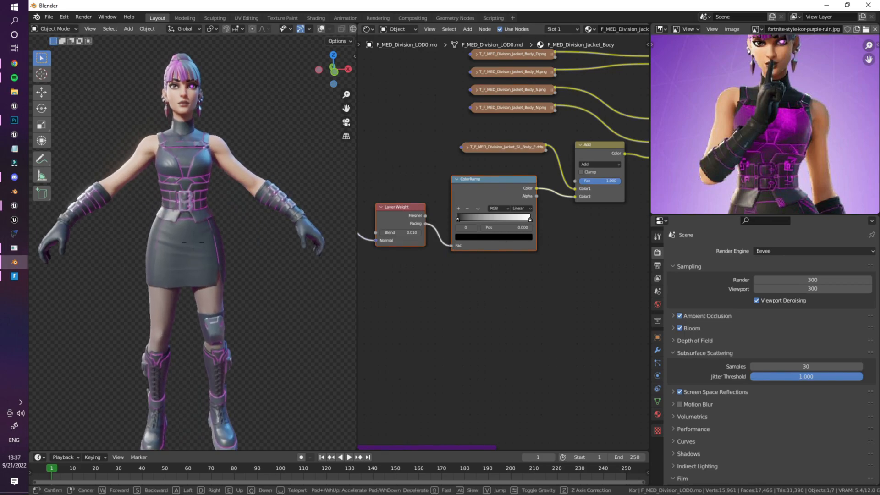
Insert a MixRGB node between the ColorRamp and the Add node and set its Color2 to black
{"action": "key", "text": "shift+a"}
{"action": "left_click", "coordinate": [508, 275]}
{"action": "type", "text": "mix"}
{"action": "key", "text": "Return"}
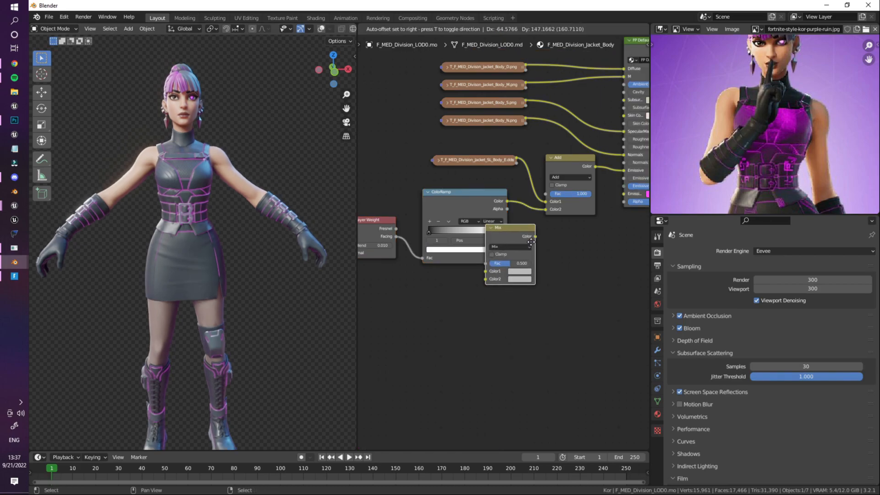
{"action": "left_click", "coordinate": [540, 221]}
{"action": "middle_click_drag", "start_coordinate": [584, 272], "coordinate": [555, 264]}
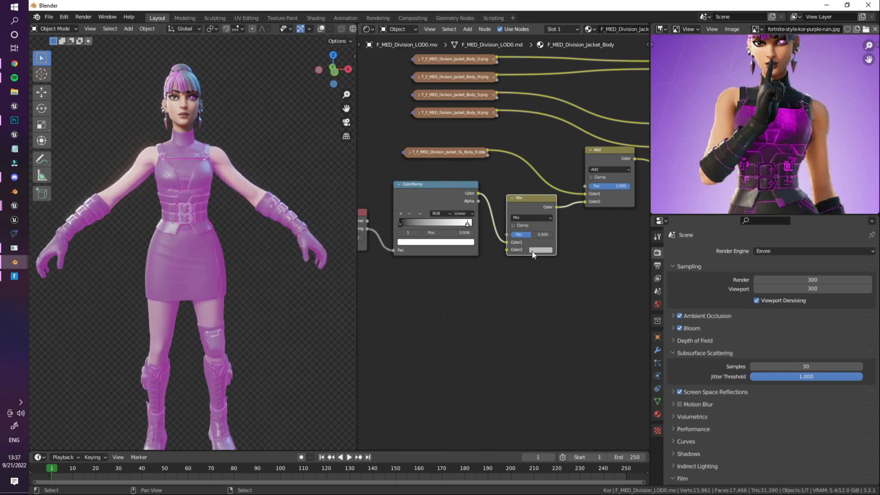
{"action": "left_click", "coordinate": [532, 251]}
{"action": "left_click_drag", "start_coordinate": [590, 193], "coordinate": [591, 201]}
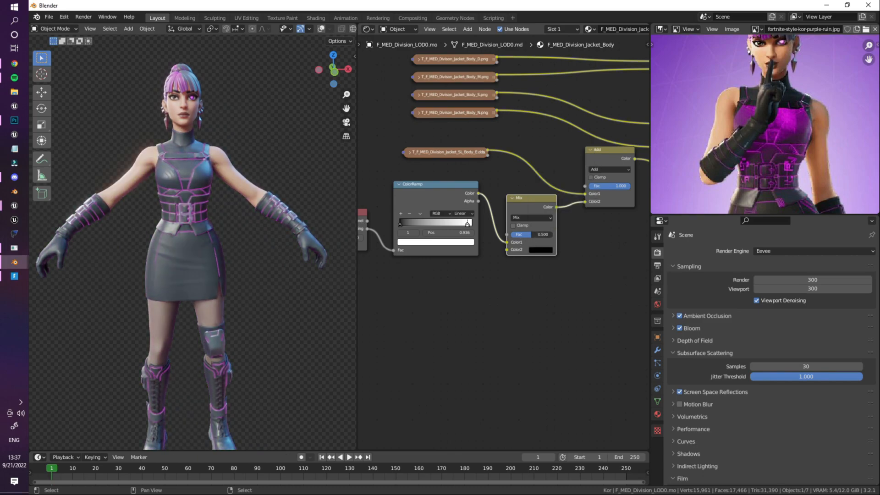
Connect the R output of the Separate RGB node above to the new Mix node's Fac
{"action": "scroll", "coordinate": [510, 204], "scroll_direction": "down", "scroll_amount": 8}
{"action": "middle_click_drag", "start_coordinate": [421, 187], "coordinate": [475, 295]}
{"action": "scroll", "coordinate": [463, 177], "scroll_direction": "up", "scroll_amount": 3}
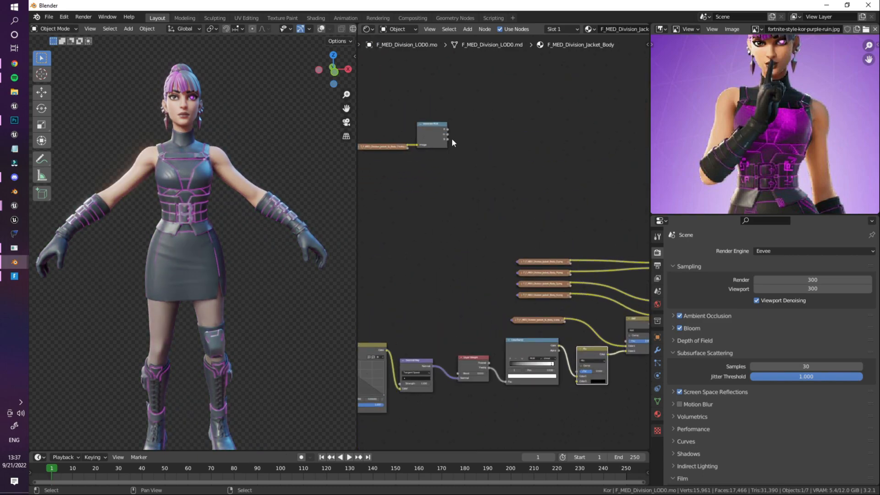
{"action": "left_click_drag", "start_coordinate": [447, 129], "coordinate": [578, 373]}
{"action": "middle_click_drag", "start_coordinate": [562, 351], "coordinate": [553, 263]}
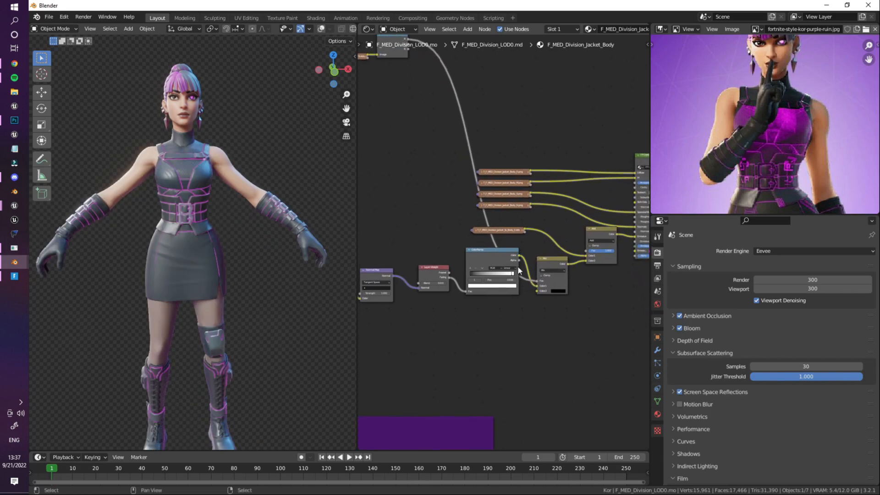
Inspect the arm up close, try moving the ColorRamp's white stop almost to the black end, and undo it
{"action": "key", "text": "shift+grave"}
{"action": "key", "text": "w"}
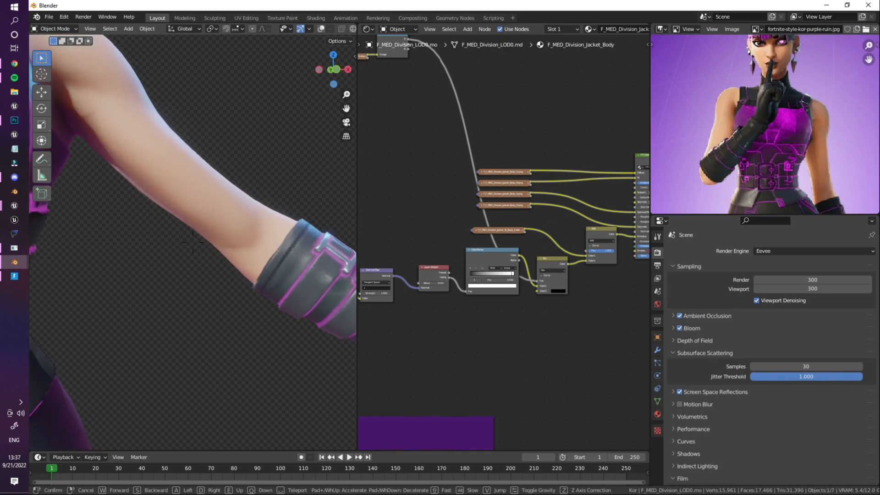
{"action": "left_click", "coordinate": [192, 242]}
{"action": "middle_click_drag", "start_coordinate": [546, 304], "coordinate": [511, 297]}
{"action": "scroll", "coordinate": [509, 297], "scroll_direction": "up", "scroll_amount": 4}
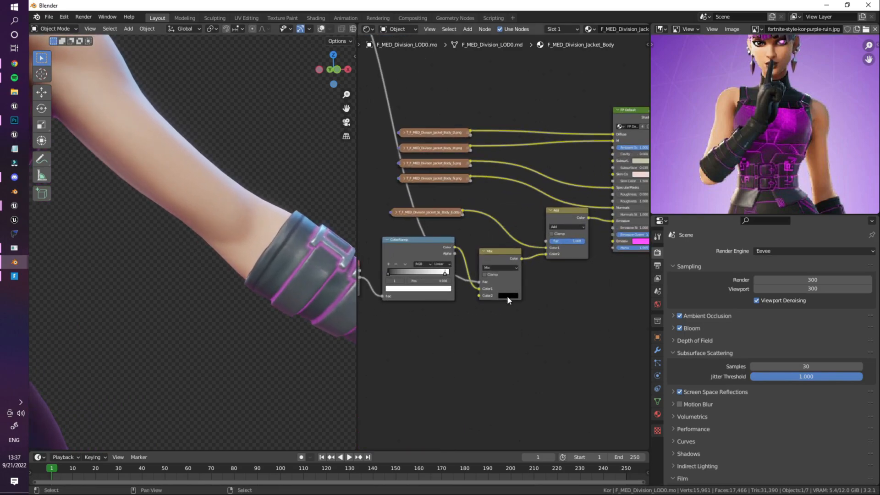
{"action": "left_click_drag", "start_coordinate": [422, 269], "coordinate": [393, 271]}
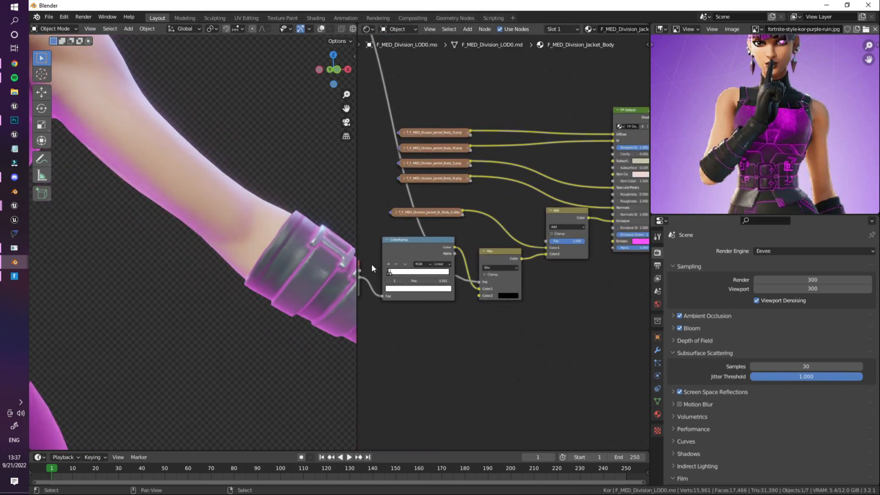
{"action": "key", "text": "ctrl+z"}
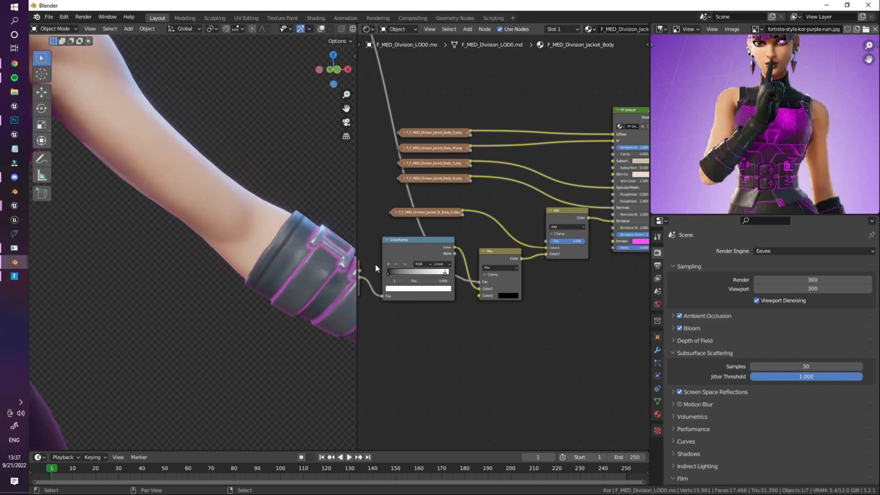
Move the ColorRamp link from the Mix node's Color1 to Color2 and set Color1 to black
{"action": "left_click_drag", "start_coordinate": [477, 290], "coordinate": [479, 295]}
{"action": "left_click", "coordinate": [508, 289]}
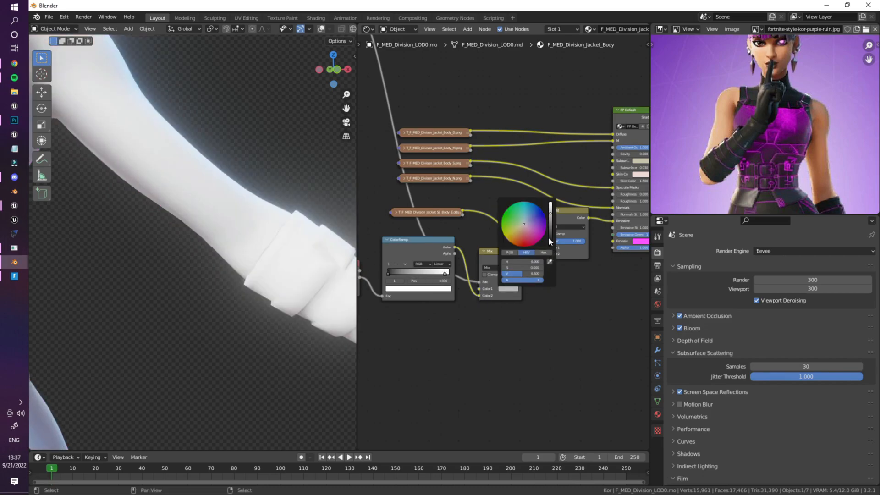
{"action": "mouse_move", "coordinate": [550, 237]}
{"action": "left_mouse_down"}
{"action": "mouse_move", "coordinate": [550, 247]}
{"action": "mouse_move", "coordinate": [549, 213]}
{"action": "mouse_move", "coordinate": [550, 248]}
{"action": "left_mouse_up"}
Insert another MixRGB node between the Add node and the shader's Emissive input
{"action": "scroll", "coordinate": [458, 220], "scroll_direction": "down", "scroll_amount": 6}
{"action": "middle_click_drag", "start_coordinate": [451, 159], "coordinate": [451, 240]}
{"action": "scroll", "coordinate": [451, 239], "scroll_direction": "down", "scroll_amount": 2}
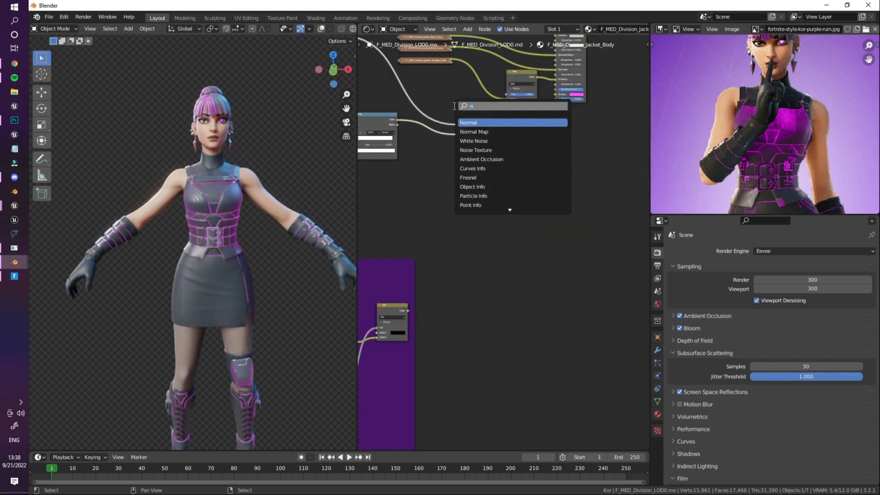
{"action": "type", "text": "ix"}
{"action": "left_click", "coordinate": [475, 121]}
{"action": "left_click", "coordinate": [544, 95]}
{"action": "middle_click_drag", "start_coordinate": [542, 99], "coordinate": [444, 121]}
{"action": "scroll", "coordinate": [477, 149], "scroll_direction": "up", "scroll_amount": 3}
{"action": "middle_click_drag", "start_coordinate": [477, 150], "coordinate": [549, 150]}
{"action": "left_click", "coordinate": [549, 150]}
{"action": "key", "text": "shift+a"}
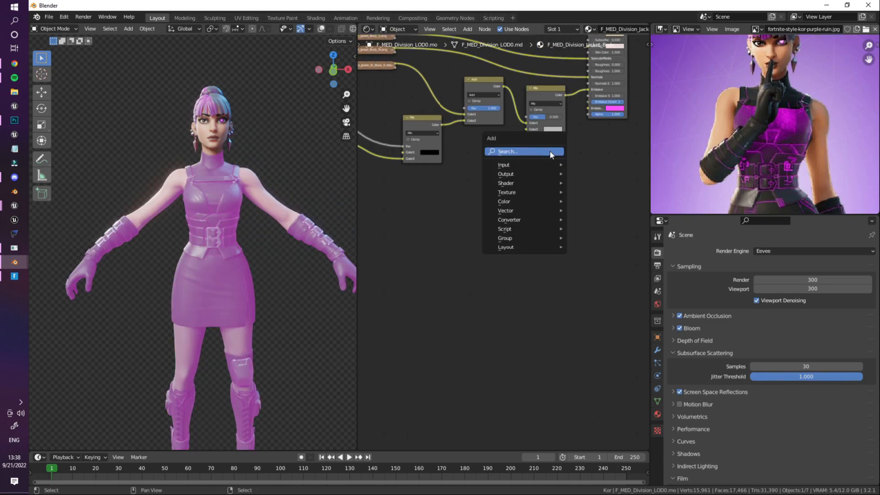
{"action": "left_click", "coordinate": [550, 151]}
{"action": "type", "text": "a"}
{"action": "key", "text": "Escape"}
Set the new Mix node's blend mode to Add and connect the Glyph frame's final Mix output to its Color2
{"action": "left_click", "coordinate": [546, 104]}
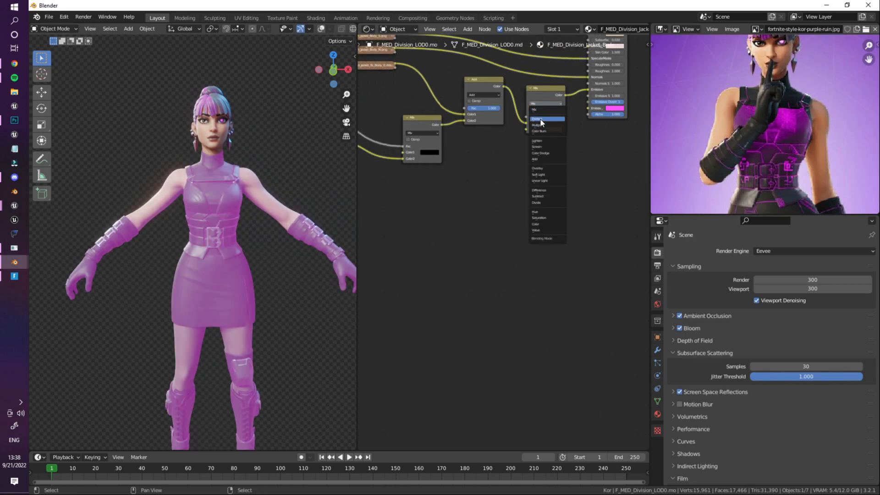
{"action": "scroll", "coordinate": [491, 225], "scroll_direction": "up", "scroll_amount": 4}
{"action": "left_click", "coordinate": [472, 160]}
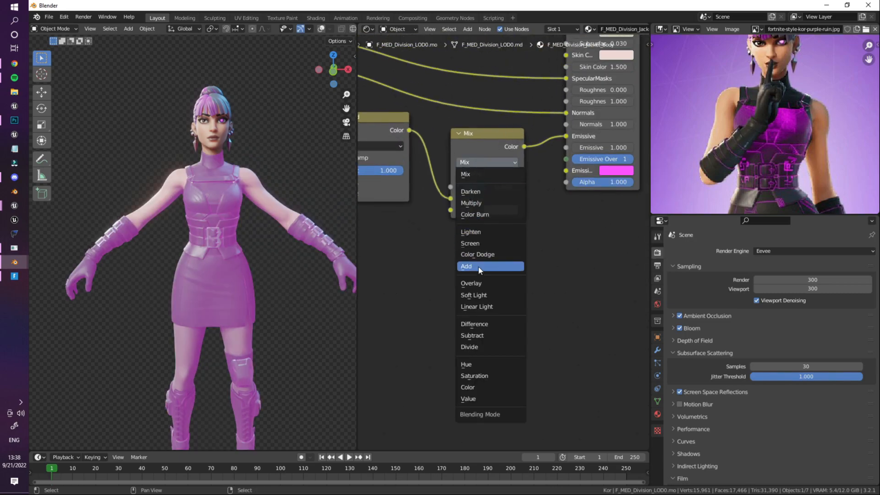
{"action": "left_click", "coordinate": [479, 266]}
{"action": "scroll", "coordinate": [420, 276], "scroll_direction": "down", "scroll_amount": 6}
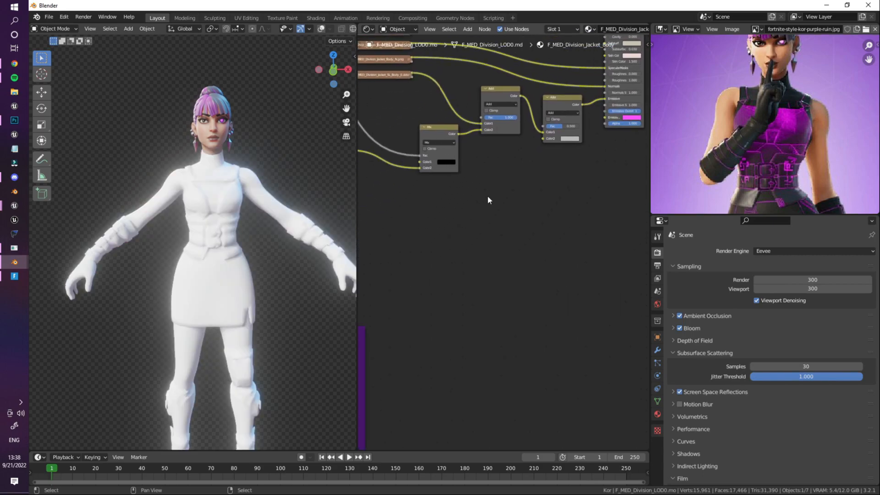
{"action": "left_click_drag", "start_coordinate": [410, 334], "coordinate": [531, 178]}
{"action": "scroll", "coordinate": [551, 201], "scroll_direction": "up", "scroll_amount": 1}
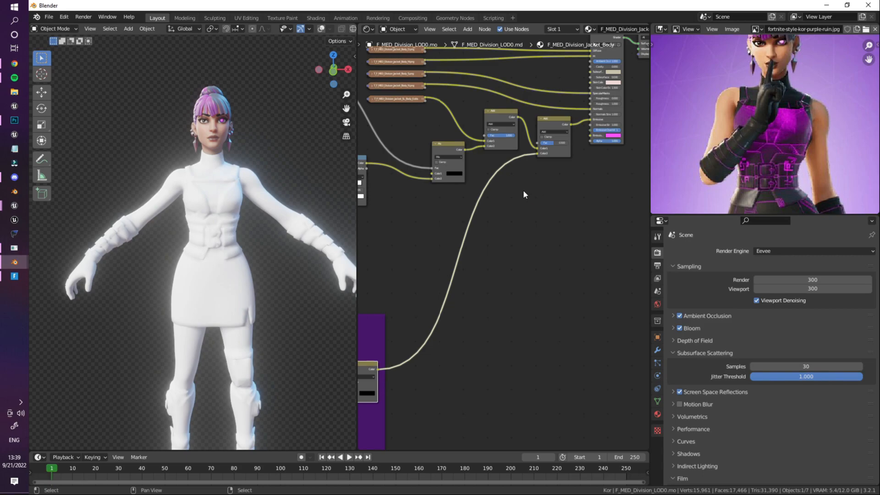
{"action": "scroll", "coordinate": [525, 195], "scroll_direction": "up", "scroll_amount": 2}
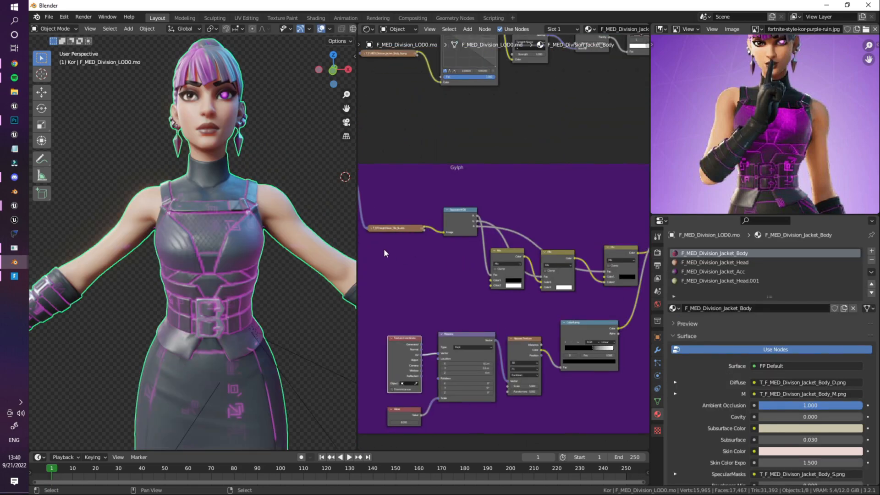
Move the black stop of the Glyph frame's ColorRamp closer to the ramp's start so more glyphs show on the outfit
{"action": "scroll", "coordinate": [532, 140], "scroll_direction": "up", "scroll_amount": 3}
{"action": "left_click_drag", "start_coordinate": [532, 140], "coordinate": [566, 138]}
{"action": "scroll", "coordinate": [590, 299], "scroll_direction": "down", "scroll_amount": 5}
{"action": "middle_click_drag", "start_coordinate": [646, 438], "coordinate": [481, 180]}
{"action": "scroll", "coordinate": [481, 180], "scroll_direction": "up", "scroll_amount": 1}
{"action": "key", "text": "shift+grave"}
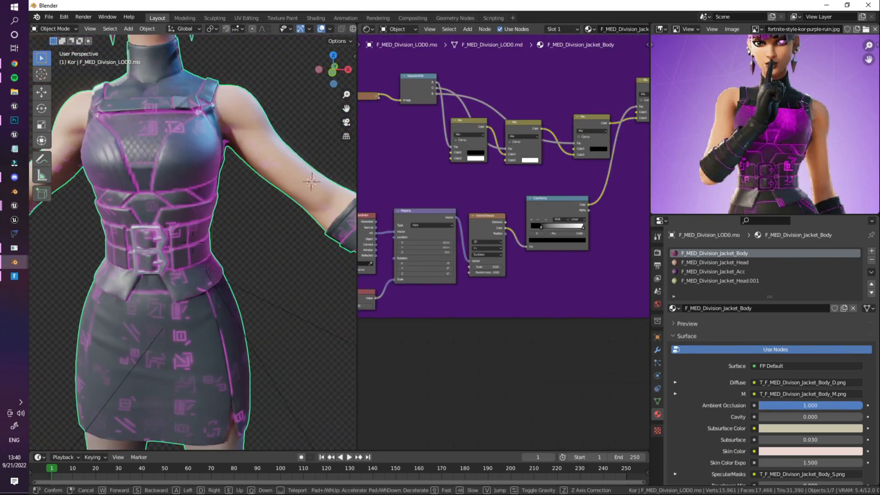
{"action": "key", "text": "s"}
{"action": "left_click", "coordinate": [193, 243]}
Insert a ColorRamp node on the link between the Glyph frame's final Mix node and the second Add node
{"action": "middle_click_drag", "start_coordinate": [458, 170], "coordinate": [601, 94]}
{"action": "scroll", "coordinate": [529, 194], "scroll_direction": "down", "scroll_amount": 4}
{"action": "middle_click_drag", "start_coordinate": [474, 234], "coordinate": [515, 188]}
{"action": "scroll", "coordinate": [516, 189], "scroll_direction": "up", "scroll_amount": 4}
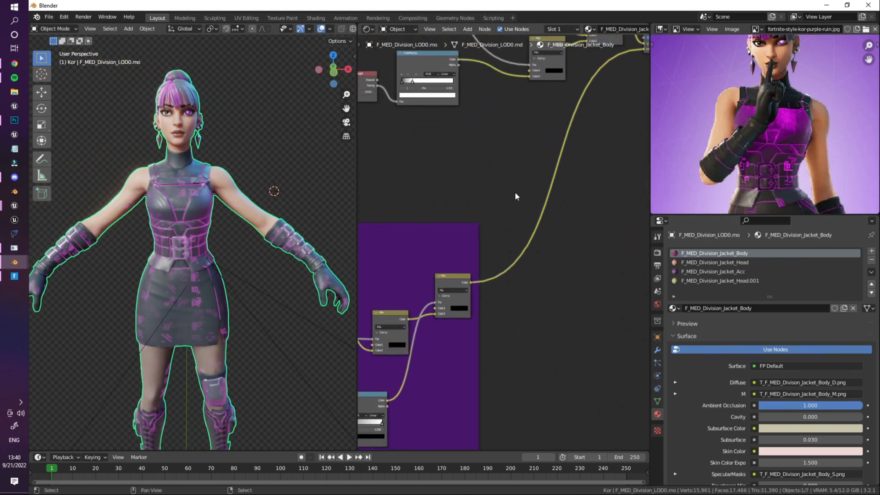
{"action": "key", "text": "shift+a"}
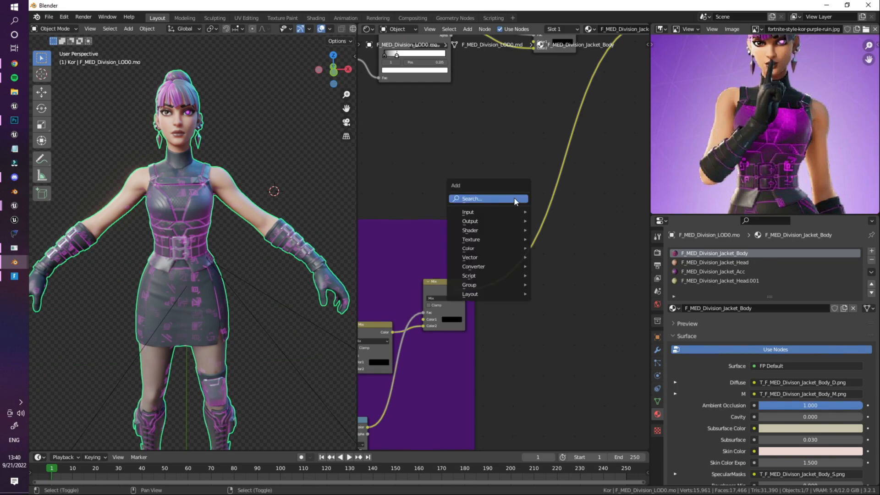
{"action": "type", "text": "col"}
{"action": "key", "text": "Return"}
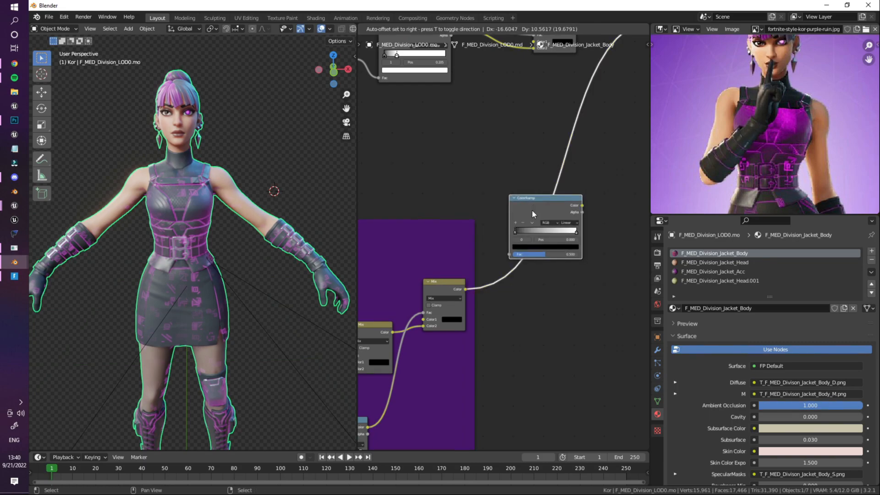
{"action": "left_click", "coordinate": [461, 236]}
Set the colour value (V) of the new ColorRamp's white stop to 3.000
{"action": "left_click", "coordinate": [504, 245]}
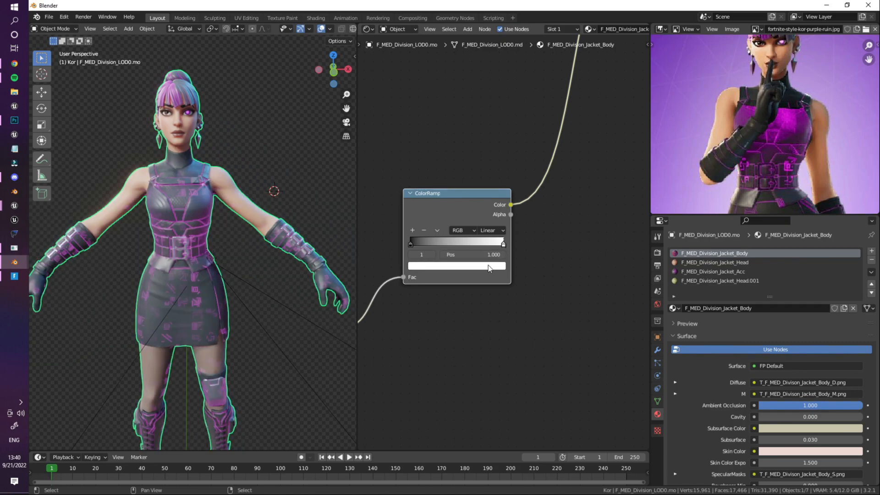
{"action": "left_click", "coordinate": [469, 266]}
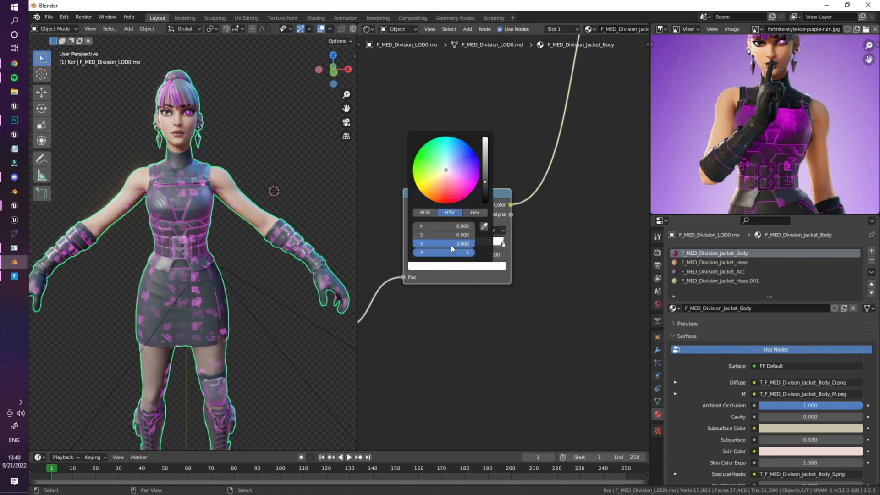
{"action": "key", "text": "Return"}
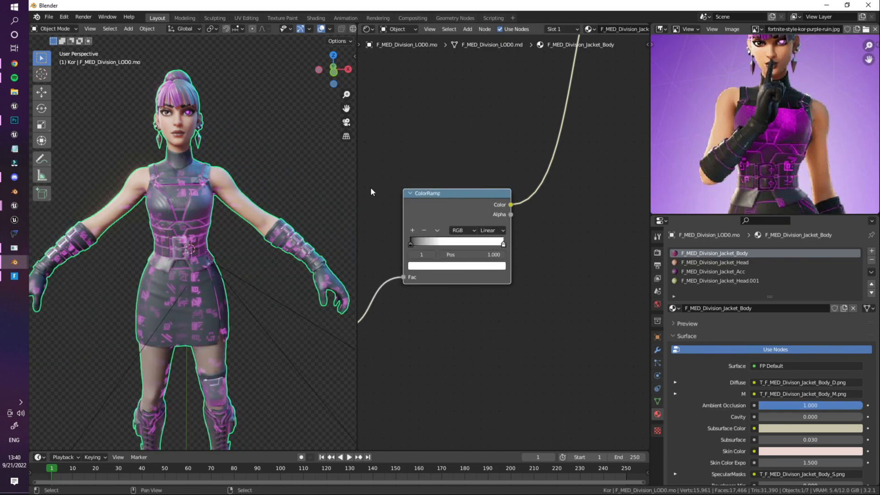
Insert a MixRGB node on the link between the new glyph ColorRamp and the second Add node
{"action": "scroll", "coordinate": [478, 205], "scroll_direction": "down", "scroll_amount": 5}
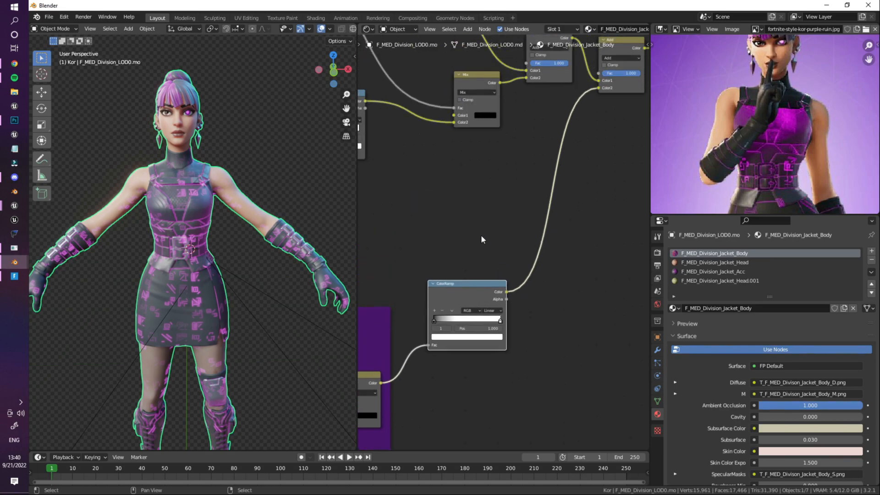
{"action": "key", "text": "shift+a"}
{"action": "left_click", "coordinate": [501, 214]}
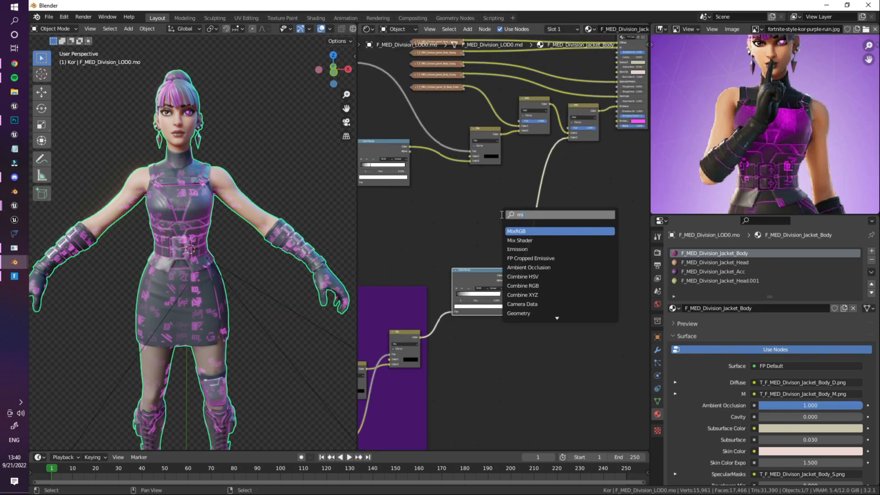
{"action": "key", "text": "Return"}
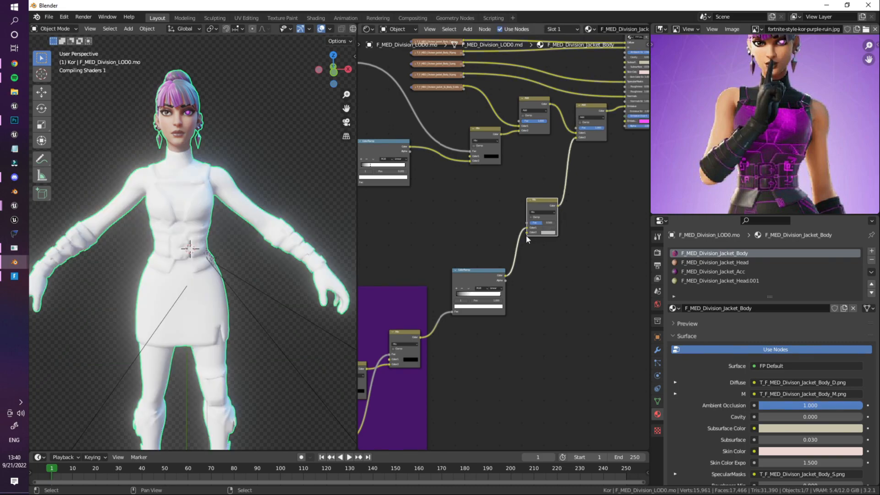
{"action": "scroll", "coordinate": [472, 152], "scroll_direction": "down", "scroll_amount": 4}
{"action": "scroll", "coordinate": [458, 147], "scroll_direction": "up", "scroll_amount": 5}
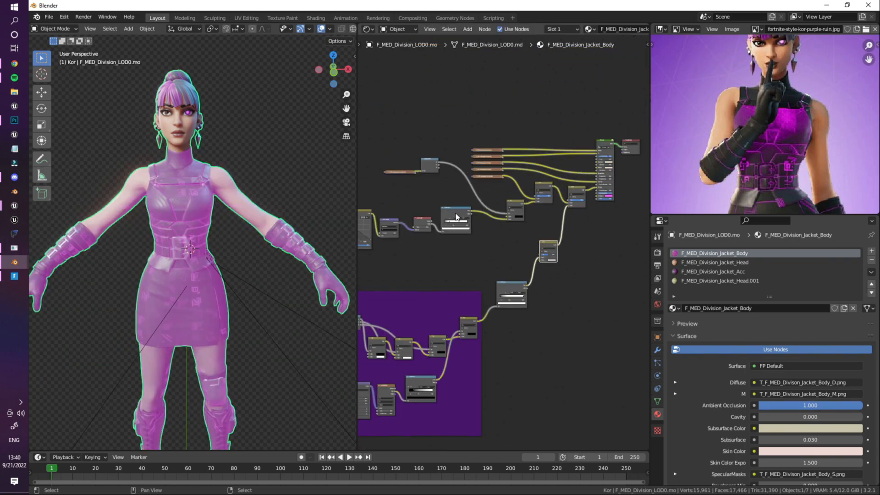
Connect the emissive mask's Separate RGB R output to the Fac input of the new Mix node after the glyph ColorRamp
{"action": "middle_click_drag", "start_coordinate": [455, 145], "coordinate": [443, 129]}
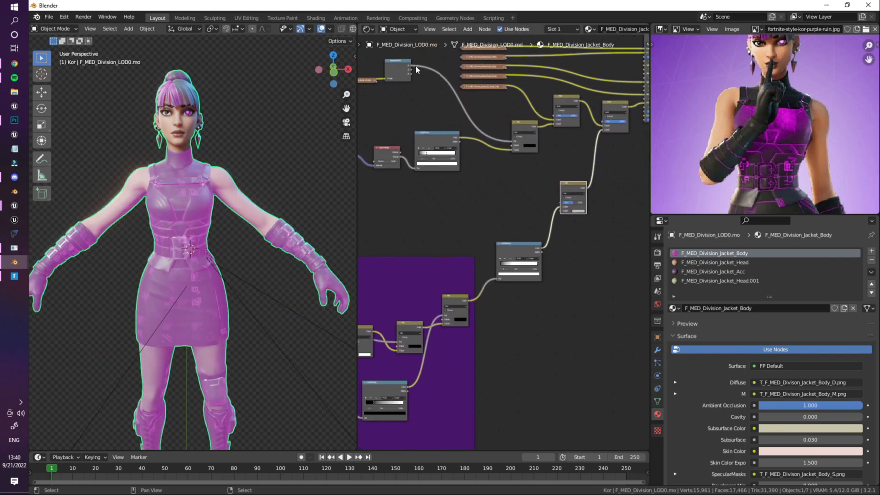
{"action": "left_click_drag", "start_coordinate": [411, 65], "coordinate": [562, 202]}
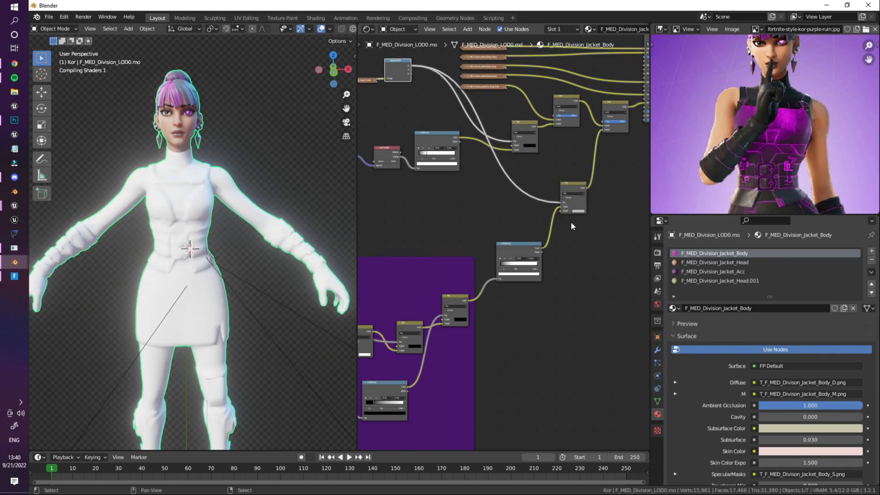
Move the glyph ColorRamp's link to the Mix node's Color2 input and set Color1 to black
{"action": "middle_click_drag", "start_coordinate": [578, 229], "coordinate": [489, 213]}
{"action": "scroll", "coordinate": [488, 213], "scroll_direction": "up", "scroll_amount": 5}
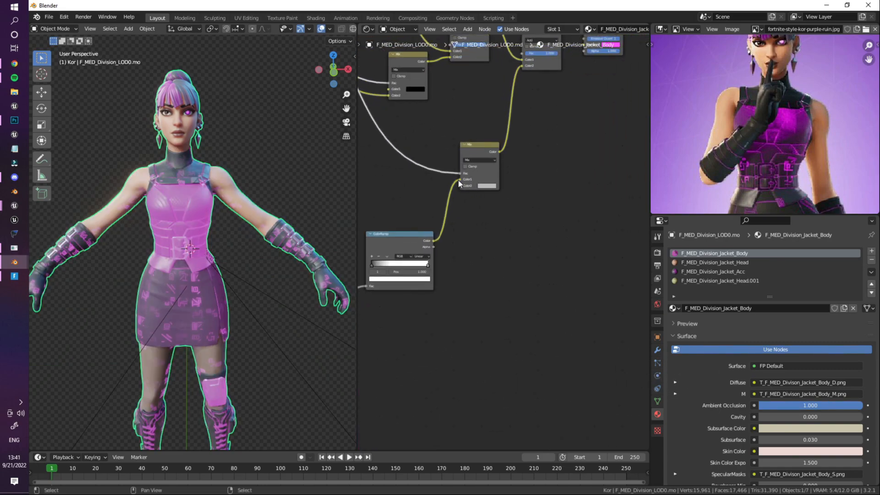
{"action": "left_click_drag", "start_coordinate": [460, 179], "coordinate": [460, 186]}
{"action": "left_click", "coordinate": [483, 180]}
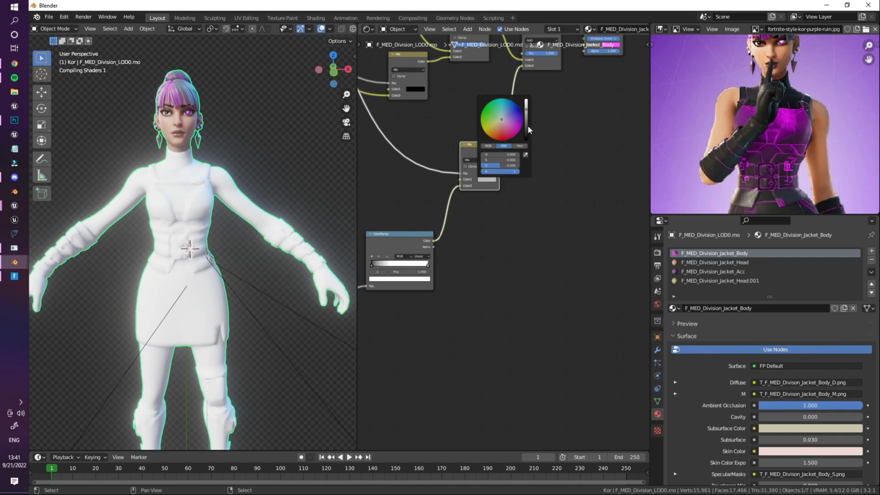
{"action": "left_click_drag", "start_coordinate": [527, 124], "coordinate": [527, 140]}
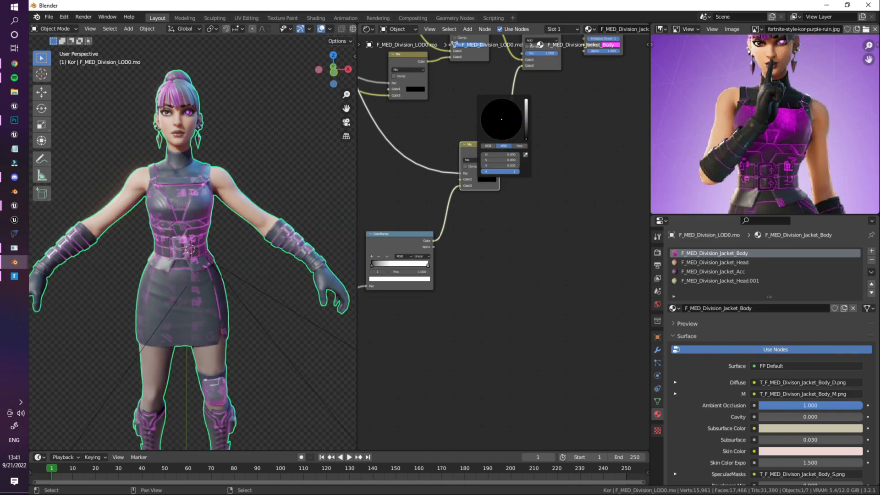
Set the colour value (V) of the glyph ColorRamp's white stop to 5.000
{"action": "middle_click_drag", "start_coordinate": [273, 204], "coordinate": [257, 195]}
{"action": "scroll", "coordinate": [229, 188], "scroll_direction": "up", "scroll_amount": 2}
{"action": "scroll", "coordinate": [202, 183], "scroll_direction": "down", "scroll_amount": 1}
{"action": "middle_click_drag", "start_coordinate": [179, 183], "coordinate": [194, 175]}
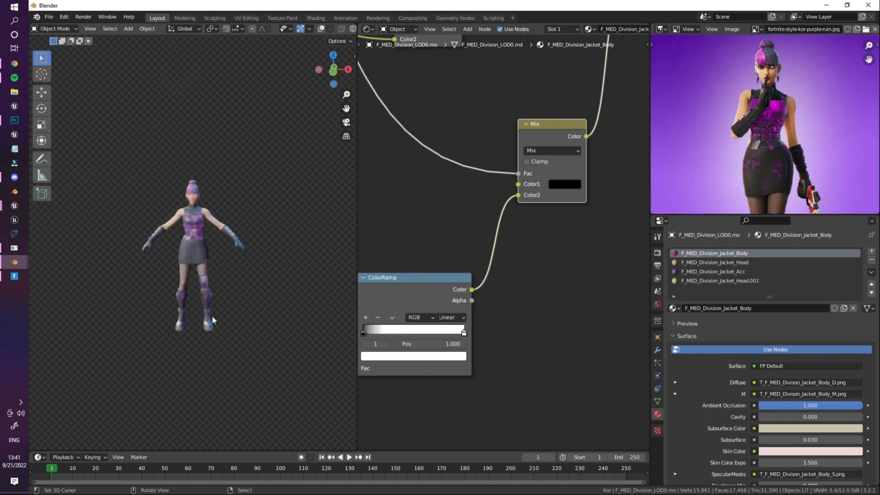
{"action": "scroll", "coordinate": [211, 314], "scroll_direction": "up", "scroll_amount": 6}
{"action": "left_click", "coordinate": [456, 354]}
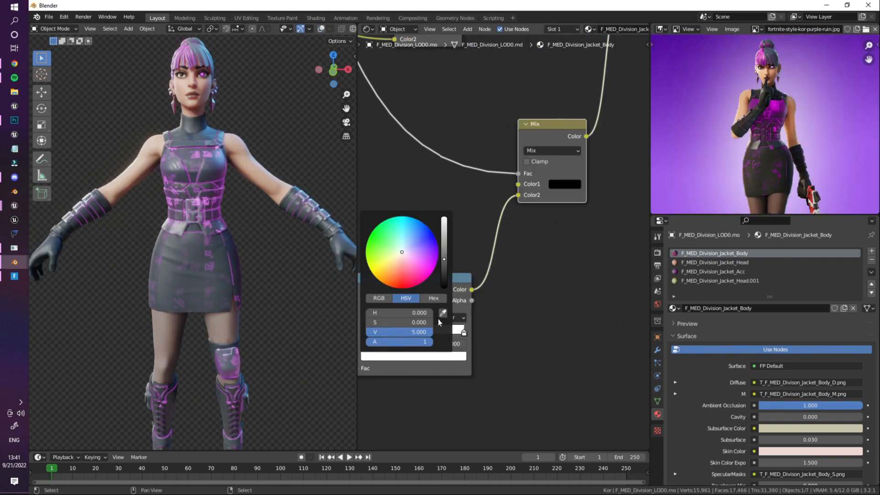
{"action": "left_click", "coordinate": [504, 279]}
Insert a ColorRamp on the link between Separate RGB and the glyph Mix node's Fac, with its white stop at about 0.259
{"action": "scroll", "coordinate": [505, 280], "scroll_direction": "down", "scroll_amount": 5}
{"action": "middle_click_drag", "start_coordinate": [420, 222], "coordinate": [565, 157]}
{"action": "middle_click_drag", "start_coordinate": [444, 272], "coordinate": [422, 259]}
{"action": "middle_click_drag", "start_coordinate": [563, 210], "coordinate": [436, 289]}
{"action": "middle_click_drag", "start_coordinate": [427, 221], "coordinate": [477, 249]}
{"action": "key", "text": "shift+a"}
{"action": "mouse_move", "coordinate": [458, 262]}
{"action": "left_click", "coordinate": [510, 223]}
{"action": "left_click", "coordinate": [486, 191]}
{"action": "scroll", "coordinate": [535, 213], "scroll_direction": "up", "scroll_amount": 2}
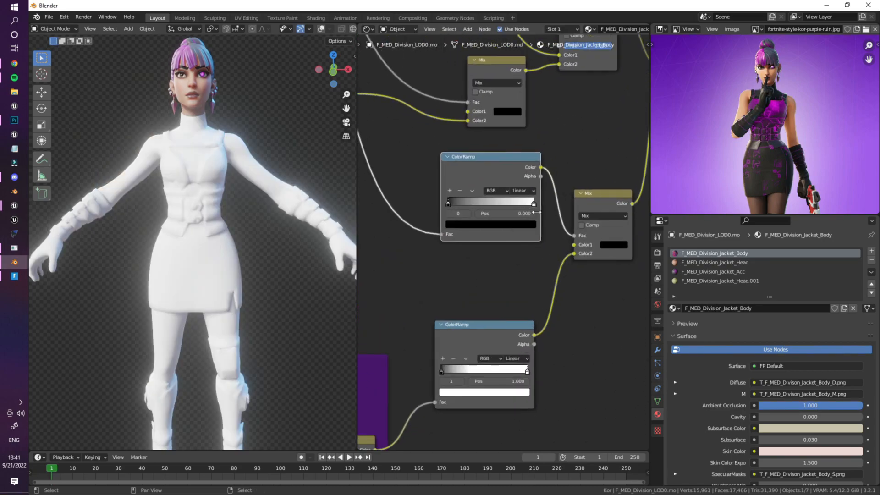
{"action": "left_click_drag", "start_coordinate": [449, 203], "coordinate": [477, 201]}
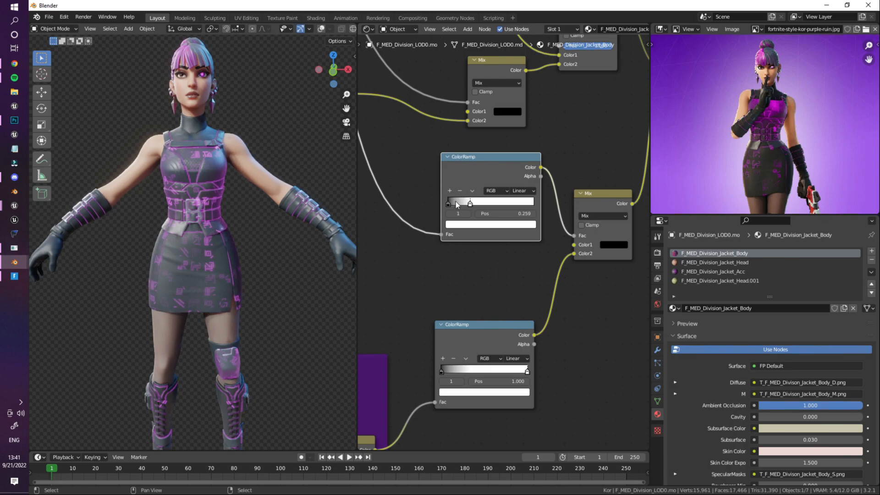
{"action": "middle_click_drag", "start_coordinate": [184, 229], "coordinate": [238, 230]}
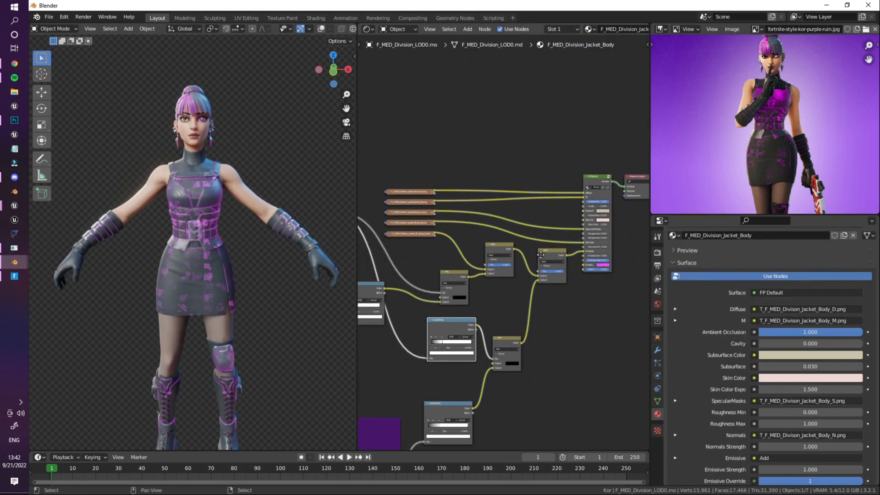
Move the diffuse texture node up, clear of the other textures, and add a MixRGB node above the FP Default shader
{"action": "middle_click_drag", "start_coordinate": [541, 254], "coordinate": [566, 275]}
{"action": "left_click_drag", "start_coordinate": [434, 214], "coordinate": [461, 180]}
{"action": "middle_click_drag", "start_coordinate": [537, 187], "coordinate": [457, 199]}
{"action": "scroll", "coordinate": [457, 199], "scroll_direction": "up", "scroll_amount": 2}
{"action": "key", "text": "shift+a"}
{"action": "key", "text": "s"}
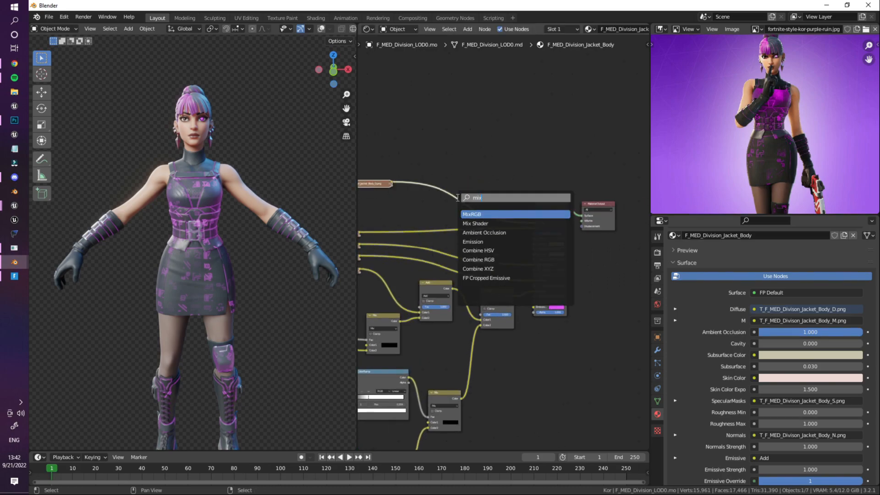
{"action": "type", "text": "mix"}
{"action": "key", "text": "Return"}
{"action": "left_click", "coordinate": [501, 166]}
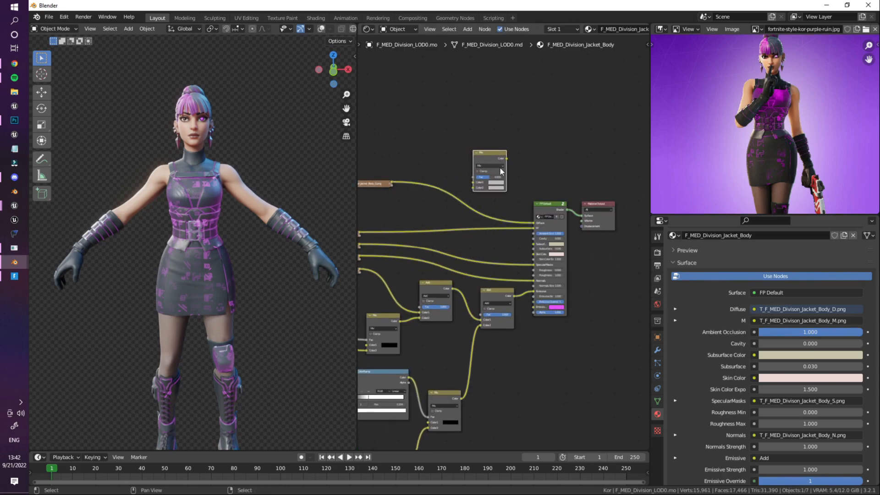
Insert the new Mix node on the link between the diffuse texture and the FP Default shader's Diffuse input
{"action": "scroll", "coordinate": [455, 229], "scroll_direction": "up", "scroll_amount": 1}
{"action": "middle_click_drag", "start_coordinate": [455, 201], "coordinate": [484, 204]}
{"action": "middle_click_drag", "start_coordinate": [481, 180], "coordinate": [514, 184]}
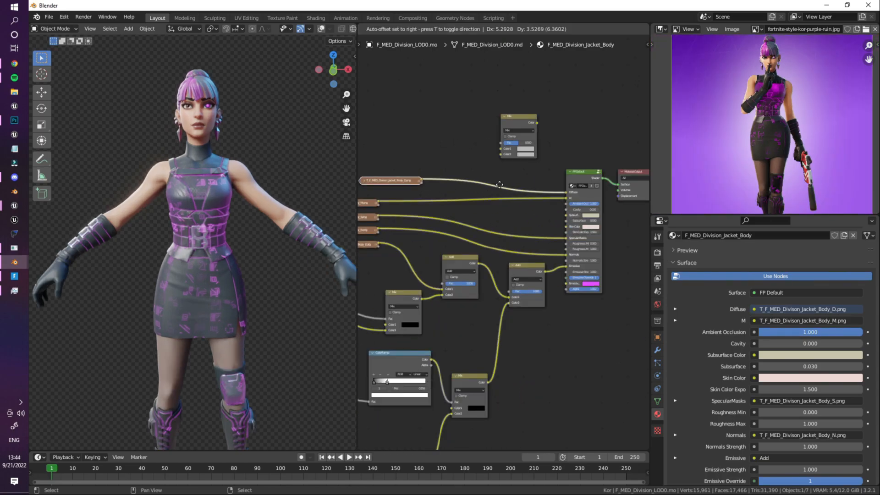
{"action": "left_click_drag", "start_coordinate": [404, 180], "coordinate": [425, 144]}
{"action": "left_click_drag", "start_coordinate": [523, 123], "coordinate": [505, 129]}
{"action": "scroll", "coordinate": [497, 153], "scroll_direction": "up", "scroll_amount": 2}
{"action": "middle_click_drag", "start_coordinate": [496, 153], "coordinate": [555, 183]}
{"action": "scroll", "coordinate": [499, 216], "scroll_direction": "down", "scroll_amount": 3}
Add a Separate RGB node fed by the M mask texture, and move that texture aside to make room
{"action": "scroll", "coordinate": [531, 223], "scroll_direction": "down", "scroll_amount": 4}
{"action": "middle_click_drag", "start_coordinate": [473, 200], "coordinate": [501, 191]}
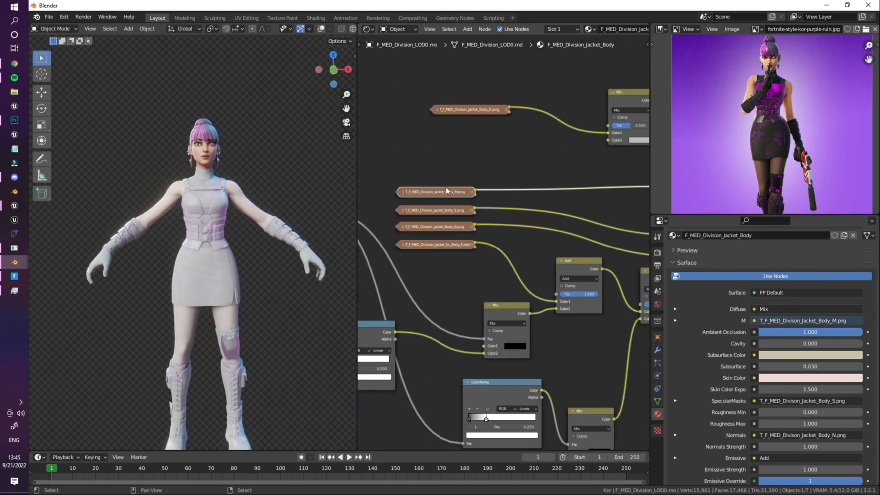
{"action": "key", "text": "shift+a"}
{"action": "left_click", "coordinate": [446, 183]}
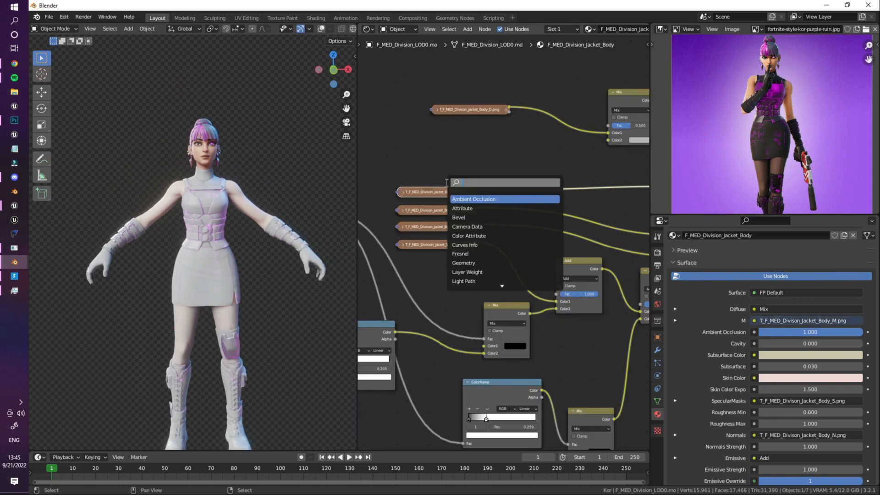
{"action": "left_click", "coordinate": [482, 199]}
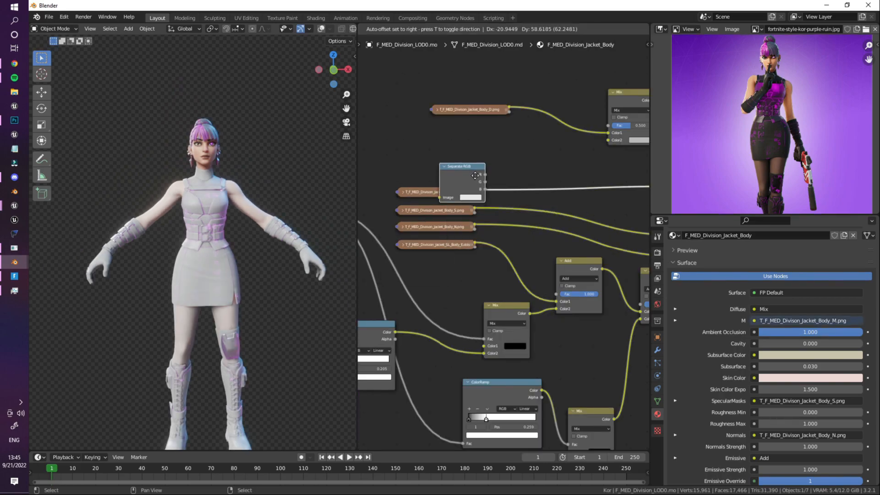
{"action": "left_click_drag", "start_coordinate": [448, 190], "coordinate": [406, 180]}
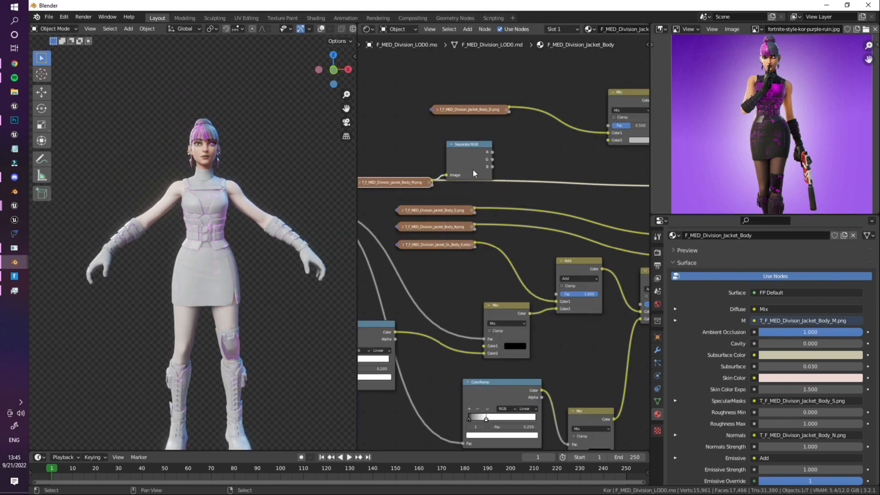
Connect the B output of the M mask's Separate RGB node to the diffuse Mix node's Fac input
{"action": "mouse_move", "coordinate": [491, 164]}
{"action": "left_mouse_down"}
{"action": "mouse_move", "coordinate": [498, 146]}
{"action": "mouse_move", "coordinate": [550, 145]}
{"action": "mouse_move", "coordinate": [598, 128]}
{"action": "left_mouse_up"}
{"action": "mouse_move", "coordinate": [2, 78]}
{"action": "left_click", "coordinate": [90, 110]}
{"action": "scroll", "coordinate": [197, 229], "scroll_direction": "up", "scroll_amount": 3}
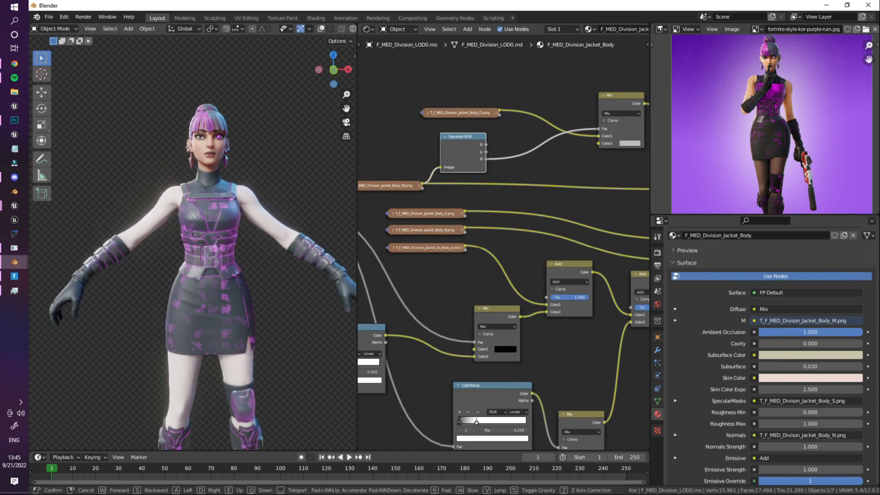
Move the diffuse texture's link to the Mix node's Color2 input and set Color1 to black
{"action": "middle_click_drag", "start_coordinate": [571, 206], "coordinate": [408, 235]}
{"action": "scroll", "coordinate": [407, 235], "scroll_direction": "up", "scroll_amount": 2}
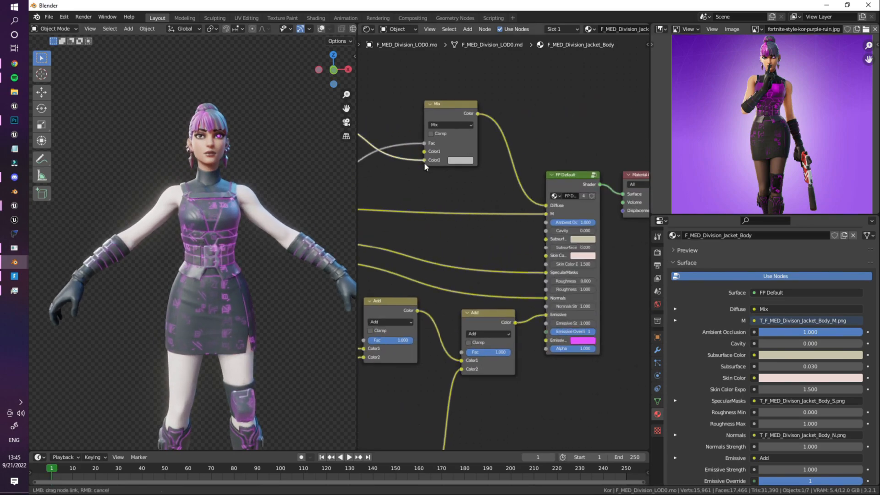
{"action": "left_click_drag", "start_coordinate": [425, 163], "coordinate": [424, 161]}
{"action": "left_click", "coordinate": [463, 151]}
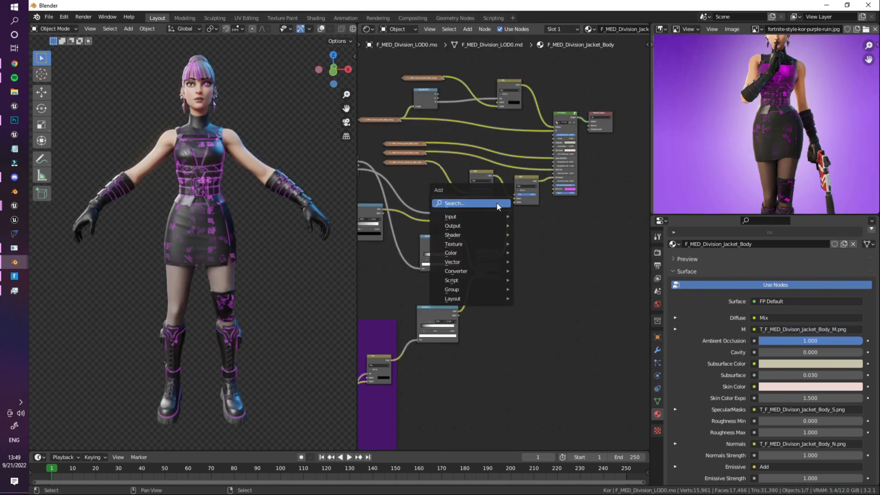
Add a MixRGB node and connect its Color output to the FP Default shader's Alpha input
{"action": "left_click", "coordinate": [500, 202]}
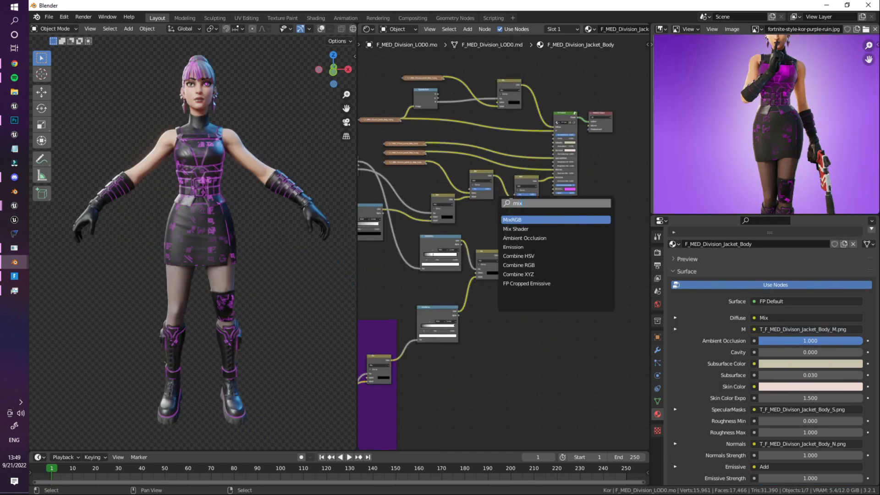
{"action": "left_click", "coordinate": [562, 220]}
{"action": "left_click", "coordinate": [577, 215]}
{"action": "scroll", "coordinate": [560, 185], "scroll_direction": "up", "scroll_amount": 6}
{"action": "left_click_drag", "start_coordinate": [505, 230], "coordinate": [541, 207]}
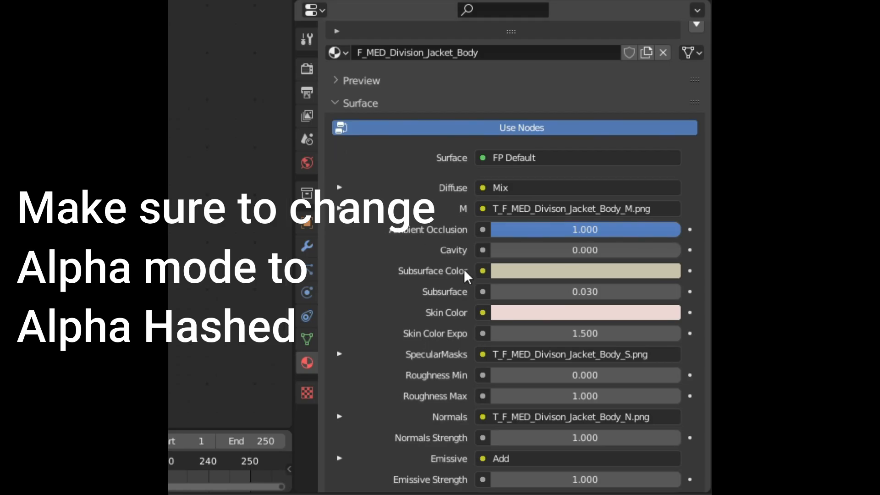
Set both the Blend Mode and the Shadow Mode of the body material to Alpha Hashed
{"action": "scroll", "coordinate": [743, 362], "scroll_direction": "down", "scroll_amount": 10}
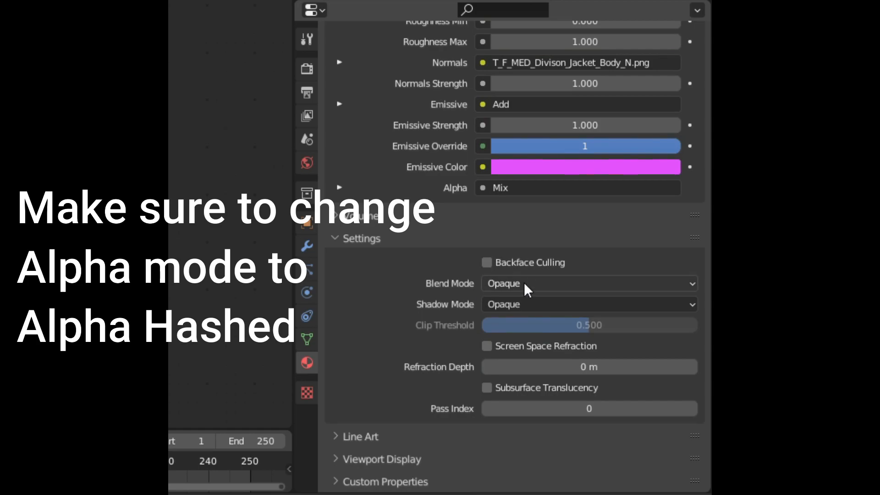
{"action": "left_click", "coordinate": [777, 370]}
{"action": "scroll", "coordinate": [449, 250], "scroll_direction": "up", "scroll_amount": 10}
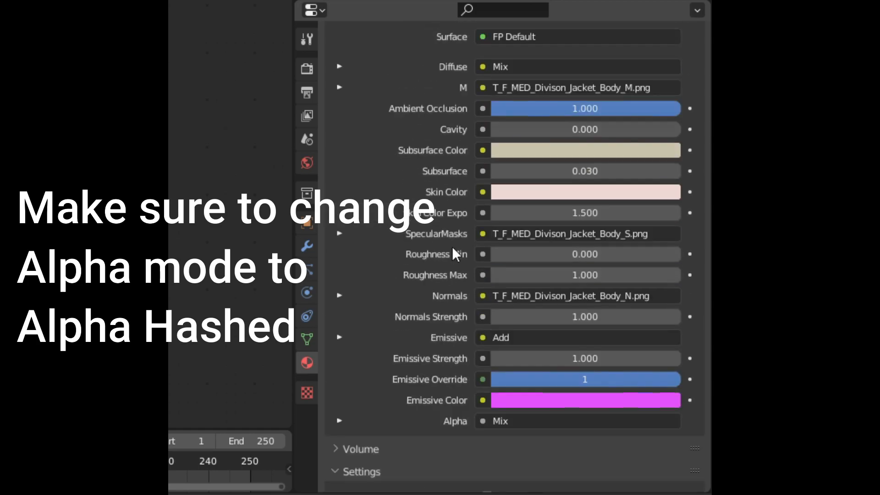
{"action": "scroll", "coordinate": [496, 306], "scroll_direction": "down", "scroll_amount": 10}
{"action": "left_click", "coordinate": [567, 285]}
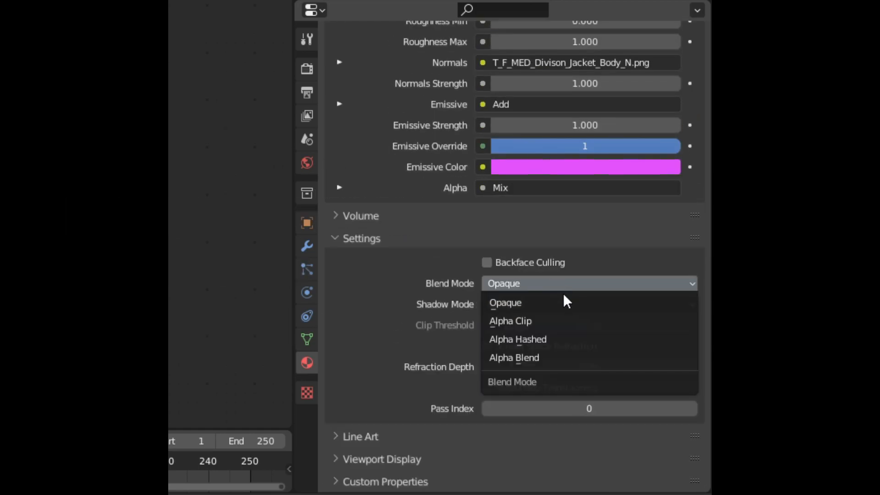
{"action": "left_click", "coordinate": [550, 339]}
{"action": "left_click", "coordinate": [566, 302]}
{"action": "left_click", "coordinate": [557, 303]}
{"action": "left_click", "coordinate": [550, 305]}
{"action": "left_click", "coordinate": [539, 378]}
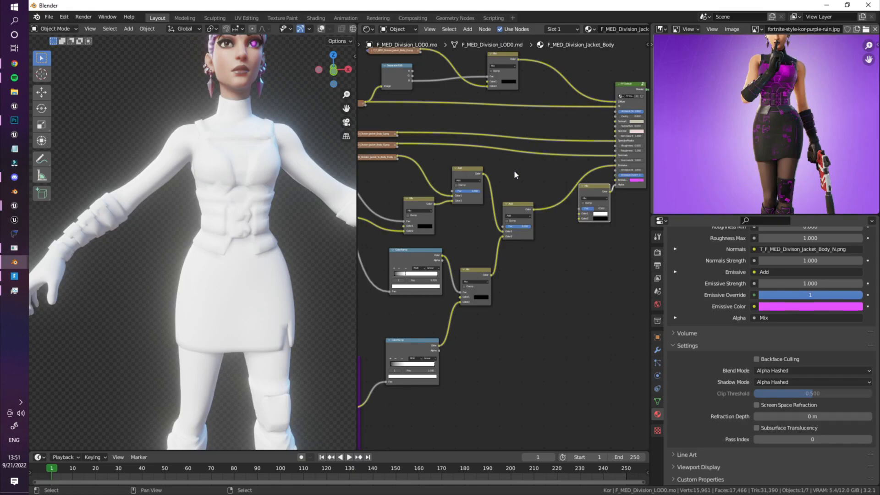
Connect the B output of the emissive mask's Separate RGB node to the alpha Mix node's Fac input
{"action": "middle_click_drag", "start_coordinate": [458, 188], "coordinate": [545, 179]}
{"action": "scroll", "coordinate": [458, 182], "scroll_direction": "down", "scroll_amount": 2}
{"action": "middle_click_drag", "start_coordinate": [364, 179], "coordinate": [504, 226]}
{"action": "scroll", "coordinate": [513, 246], "scroll_direction": "up", "scroll_amount": 15}
{"action": "left_click", "coordinate": [530, 139]}
{"action": "scroll", "coordinate": [522, 229], "scroll_direction": "down", "scroll_amount": 16}
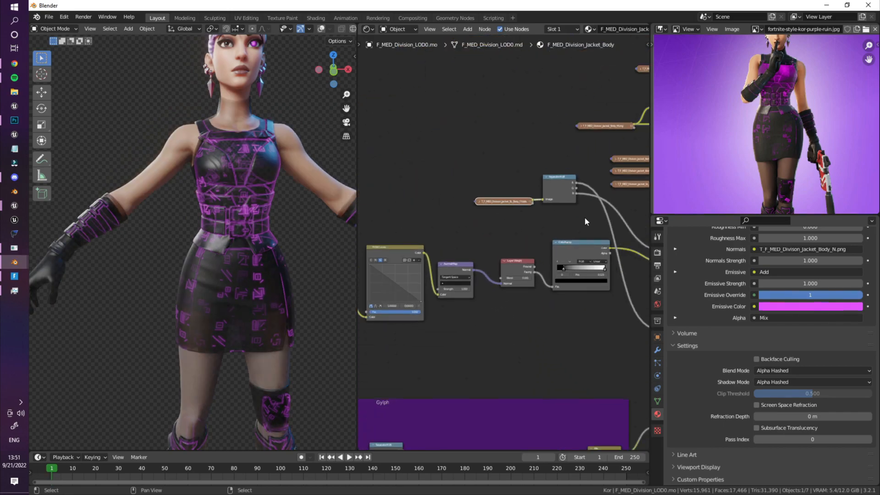
{"action": "middle_click_drag", "start_coordinate": [580, 202], "coordinate": [404, 140]}
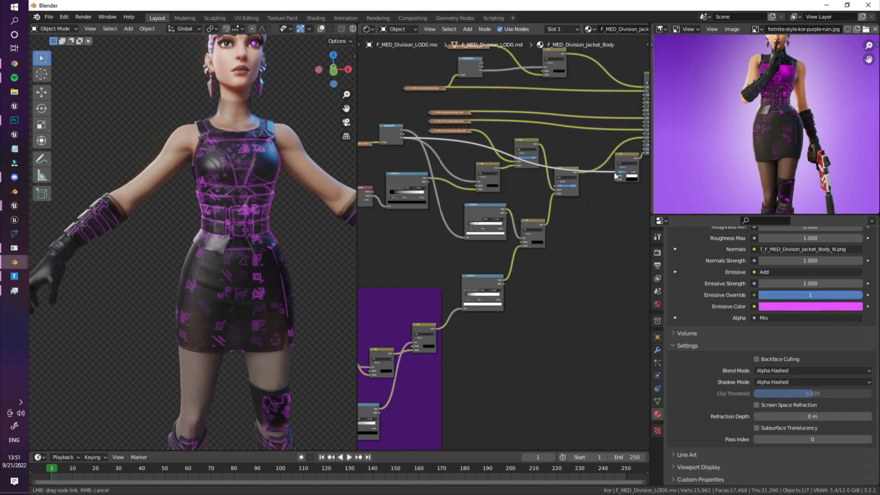
{"action": "left_click_drag", "start_coordinate": [616, 175], "coordinate": [620, 174]}
{"action": "middle_click_drag", "start_coordinate": [605, 208], "coordinate": [461, 245]}
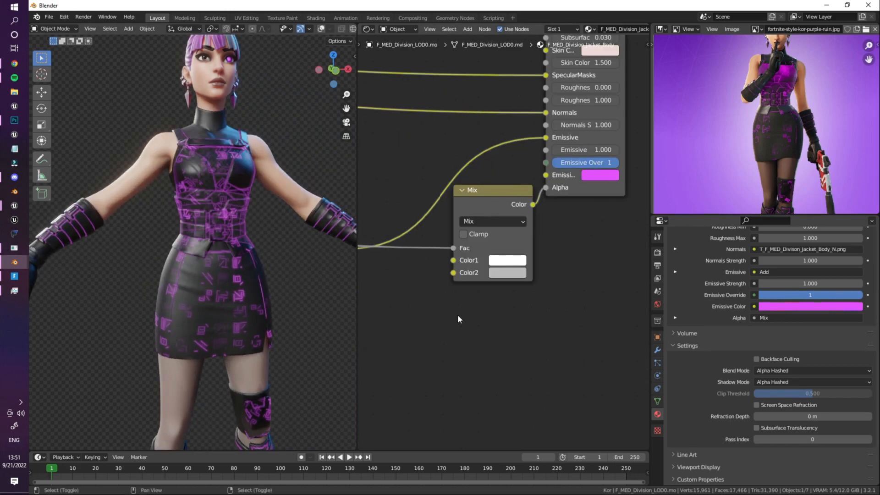
Add a ColorRamp node and a Gradient Texture node below the alpha Mix node
{"action": "key", "text": "shift+a"}
{"action": "type", "text": "sco"}
{"action": "key", "text": "Return"}
{"action": "left_click", "coordinate": [438, 317]}
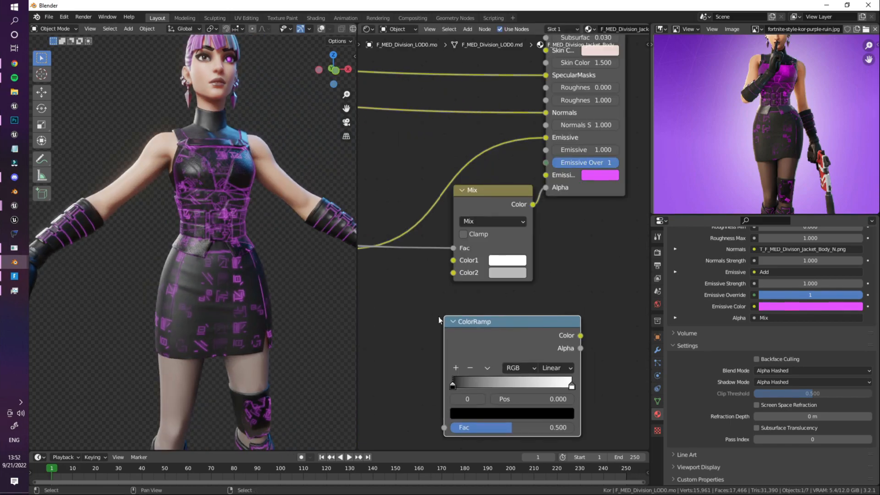
{"action": "key", "text": "shift+a"}
{"action": "key", "text": "Return"}
{"action": "left_click", "coordinate": [404, 366]}
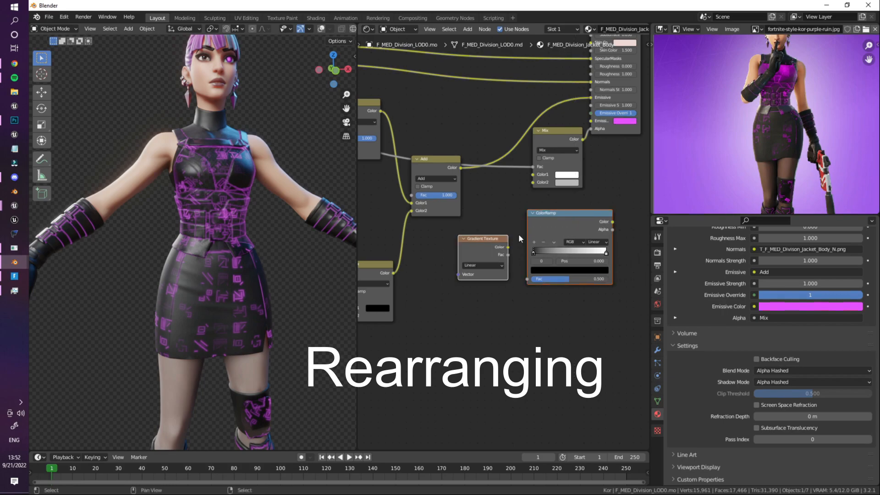
Rearrange the alpha Mix, ColorRamp and Gradient Texture nodes into the free space below the other nodes
{"action": "left_click_drag", "start_coordinate": [556, 132], "coordinate": [560, 183]}
{"action": "scroll", "coordinate": [561, 185], "scroll_direction": "down", "scroll_amount": 1}
{"action": "middle_click_drag", "start_coordinate": [560, 186], "coordinate": [507, 94]}
{"action": "left_click_drag", "start_coordinate": [497, 76], "coordinate": [493, 164]}
{"action": "key", "text": "b"}
{"action": "left_click_drag", "start_coordinate": [501, 95], "coordinate": [448, 138]}
{"action": "left_click_drag", "start_coordinate": [503, 115], "coordinate": [406, 234]}
{"action": "middle_click_drag", "start_coordinate": [408, 242], "coordinate": [464, 234]}
{"action": "left_click_drag", "start_coordinate": [485, 215], "coordinate": [501, 196]}
Link the Gradient Texture's Fac output to the ColorRamp and the ColorRamp's Color output to the alpha Mix node's Color2
{"action": "scroll", "coordinate": [503, 236], "scroll_direction": "up", "scroll_amount": 6}
{"action": "left_click_drag", "start_coordinate": [548, 168], "coordinate": [547, 166]}
{"action": "left_click_drag", "start_coordinate": [388, 214], "coordinate": [411, 245]}
Add a Mapping and Texture Coordinate setup to the Gradient Texture node
{"action": "scroll", "coordinate": [434, 229], "scroll_direction": "down", "scroll_amount": 2}
{"action": "middle_click_drag", "start_coordinate": [433, 229], "coordinate": [508, 235]}
{"action": "left_click", "coordinate": [475, 229]}
{"action": "key", "text": "ctrl+t"}
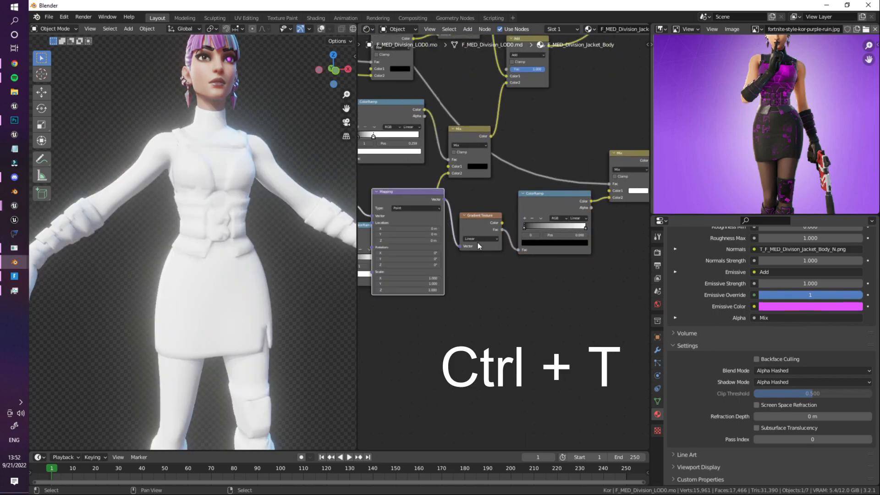
Spread out the Mapping, Gradient Texture, ColorRamp and alpha Mix nodes so that they no longer overlap the glyph nodes
{"action": "scroll", "coordinate": [477, 230], "scroll_direction": "down", "scroll_amount": 2}
{"action": "key", "text": "g"}
{"action": "left_click", "coordinate": [495, 350]}
{"action": "key", "text": "b"}
{"action": "left_click_drag", "start_coordinate": [573, 205], "coordinate": [500, 250]}
{"action": "key", "text": "g"}
{"action": "left_click", "coordinate": [513, 318]}
{"action": "middle_click_drag", "start_coordinate": [568, 256], "coordinate": [512, 240]}
{"action": "left_click_drag", "start_coordinate": [552, 183], "coordinate": [515, 222]}
{"action": "key", "text": "g"}
{"action": "left_click", "coordinate": [533, 268]}
{"action": "scroll", "coordinate": [533, 268], "scroll_direction": "down", "scroll_amount": 4}
{"action": "middle_click_drag", "start_coordinate": [533, 268], "coordinate": [454, 295]}
{"action": "left_click_drag", "start_coordinate": [515, 77], "coordinate": [453, 125]}
{"action": "key", "text": "g"}
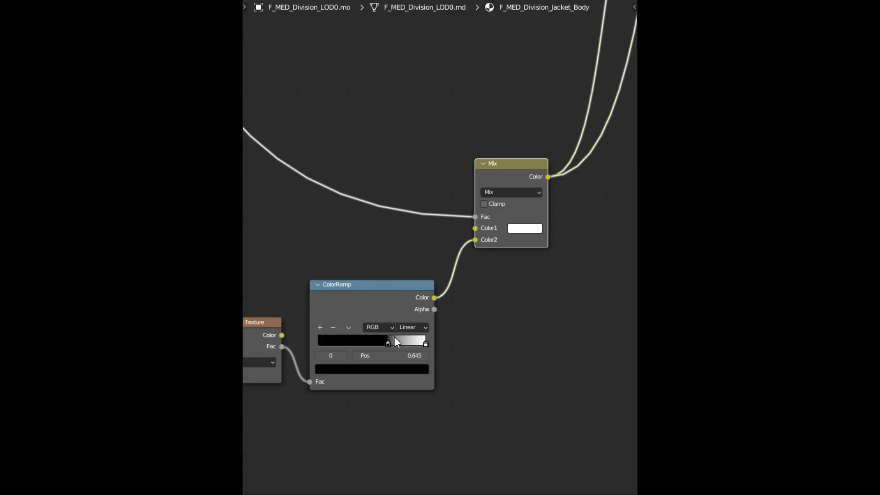
Set the gradient ColorRamp's black stop to position 0.482 and bring the white stop close to it
{"action": "left_click_drag", "start_coordinate": [359, 340], "coordinate": [370, 340]}
Set the Mapping node's Y rotation to 90° and its X location to about 1.6 m
{"action": "middle_click_drag", "start_coordinate": [283, 299], "coordinate": [492, 202]}
{"action": "scroll", "coordinate": [493, 202], "scroll_direction": "down", "scroll_amount": 1}
{"action": "left_click", "coordinate": [328, 293]}
{"action": "type", "text": "9"}
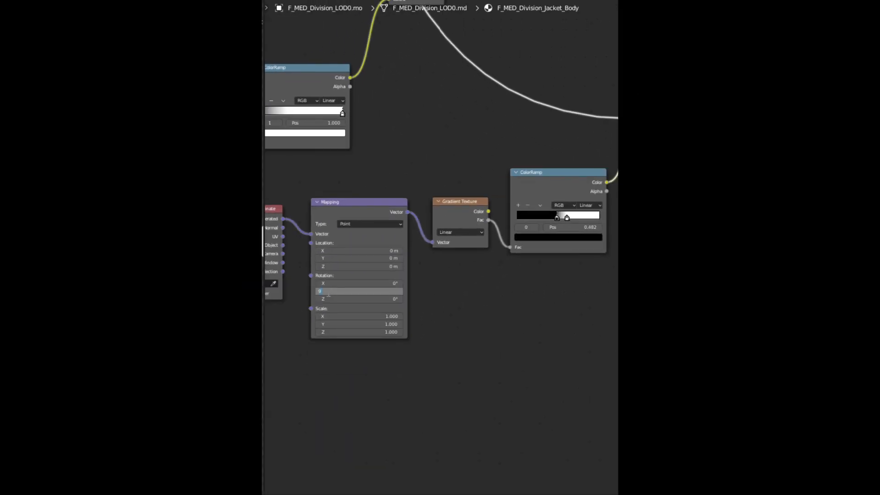
{"action": "type", "text": "0"}
{"action": "key", "text": "Return"}
{"action": "left_click_drag", "start_coordinate": [341, 250], "coordinate": [359, 250]}
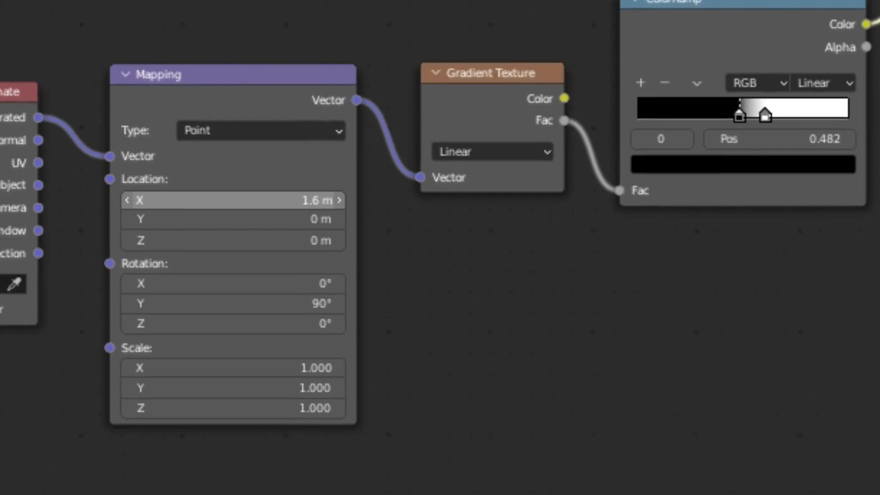
Set the Mapping node's X location to about -0.1 m and reverse the gradient ColorRamp, with white near 0.5 and black at 0.686
{"action": "left_click_drag", "start_coordinate": [251, 201], "coordinate": [228, 200]}
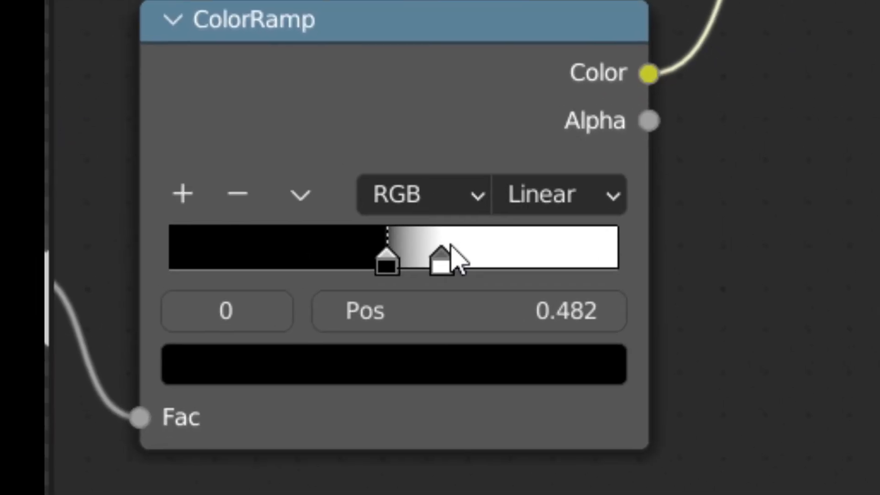
{"action": "left_click_drag", "start_coordinate": [443, 257], "coordinate": [462, 275]}
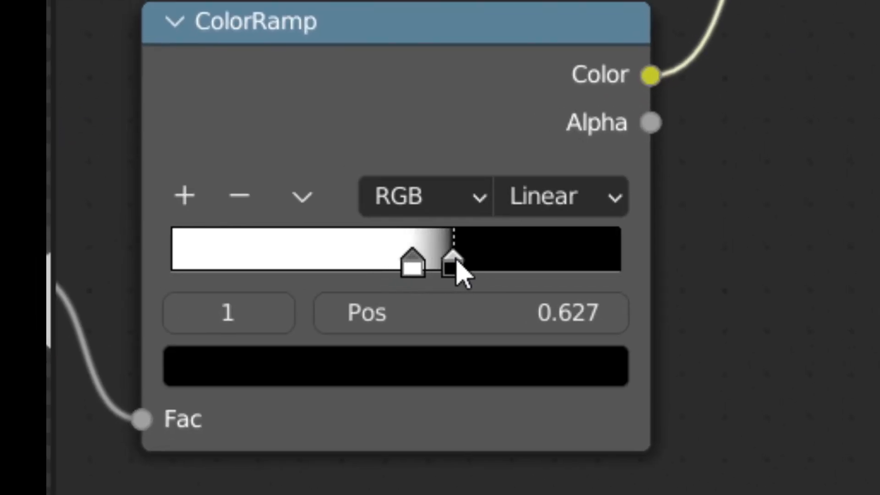
{"action": "scroll", "coordinate": [421, 279], "scroll_direction": "down", "scroll_amount": 3}
{"action": "middle_click_drag", "start_coordinate": [103, 365], "coordinate": [391, 304]}
{"action": "left_click_drag", "start_coordinate": [706, 192], "coordinate": [366, 188]}
{"action": "left_click_drag", "start_coordinate": [736, 190], "coordinate": [861, 197]}
{"action": "left_click_drag", "start_coordinate": [552, 202], "coordinate": [734, 194]}
{"action": "left_click_drag", "start_coordinate": [838, 202], "coordinate": [755, 225]}
{"action": "scroll", "coordinate": [608, 331], "scroll_direction": "down", "scroll_amount": 10}
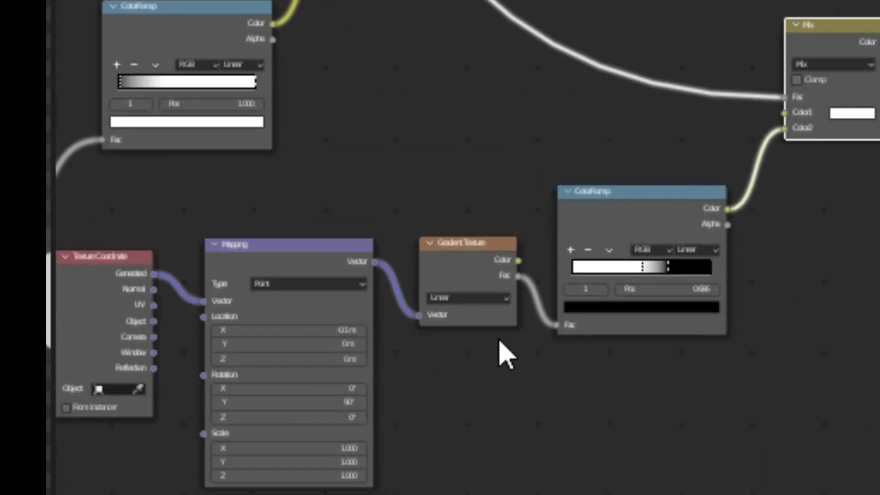
Change the gradient ColorRamp's black stop to grey with a value of about 0.462
{"action": "middle_click_drag", "start_coordinate": [783, 87], "coordinate": [515, 304]}
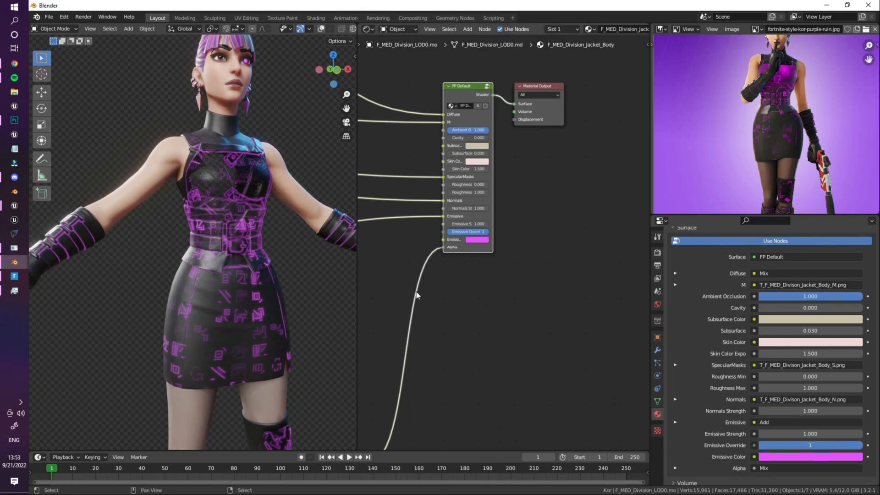
{"action": "scroll", "coordinate": [416, 295], "scroll_direction": "down", "scroll_amount": 6}
{"action": "middle_click_drag", "start_coordinate": [405, 314], "coordinate": [497, 137]}
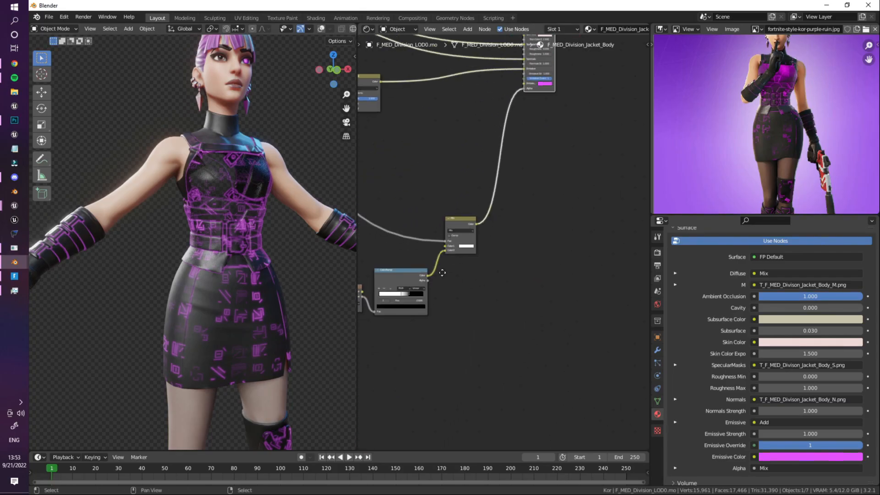
{"action": "middle_click_drag", "start_coordinate": [432, 289], "coordinate": [468, 221]}
{"action": "scroll", "coordinate": [445, 229], "scroll_direction": "up", "scroll_amount": 14}
{"action": "middle_click_drag", "start_coordinate": [403, 215], "coordinate": [518, 213]}
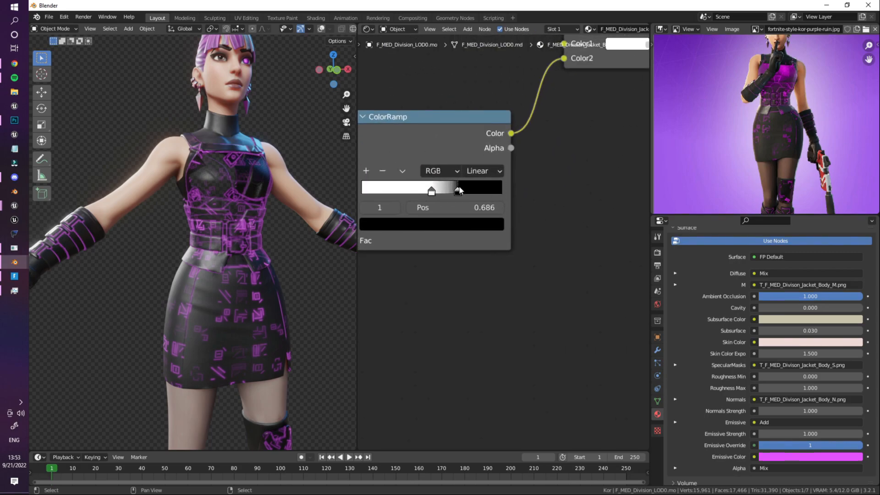
{"action": "left_click", "coordinate": [460, 223]}
{"action": "left_click_drag", "start_coordinate": [474, 121], "coordinate": [473, 60]}
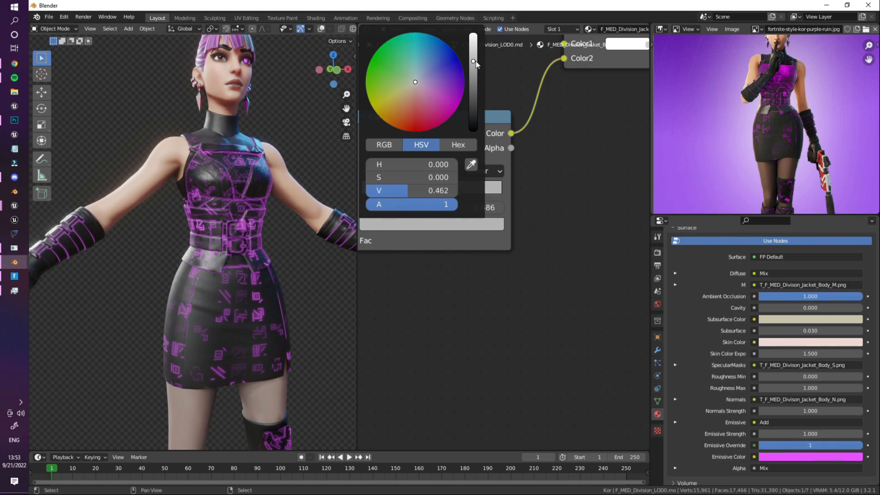
Insert a MixRGB node on the link between the diffuse Mix node and the FP Default Diffuse input
{"action": "key", "text": "shift+grave"}
{"action": "key", "text": "s"}
{"action": "key", "text": "d"}
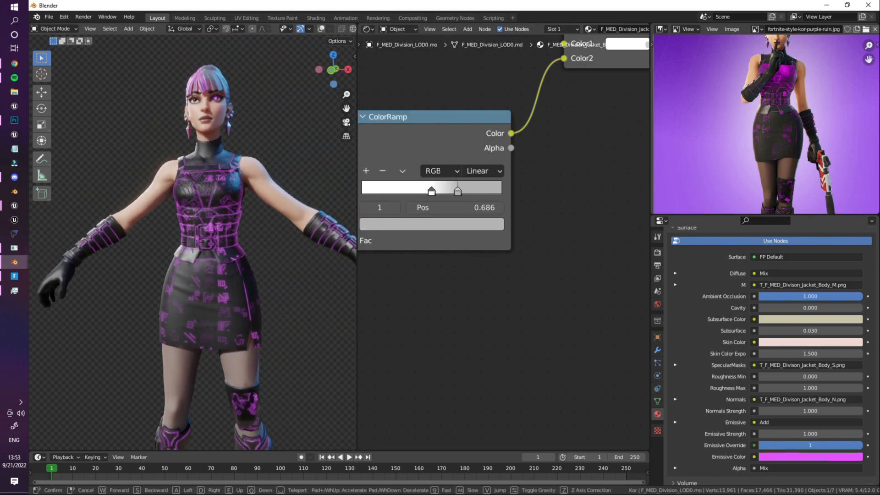
{"action": "left_click", "coordinate": [168, 199]}
{"action": "middle_click_drag", "start_coordinate": [238, 191], "coordinate": [219, 205], "text": "shift"}
{"action": "scroll", "coordinate": [461, 192], "scroll_direction": "down", "scroll_amount": 5}
{"action": "scroll", "coordinate": [560, 145], "scroll_direction": "up", "scroll_amount": 4}
{"action": "key", "text": "shift+a"}
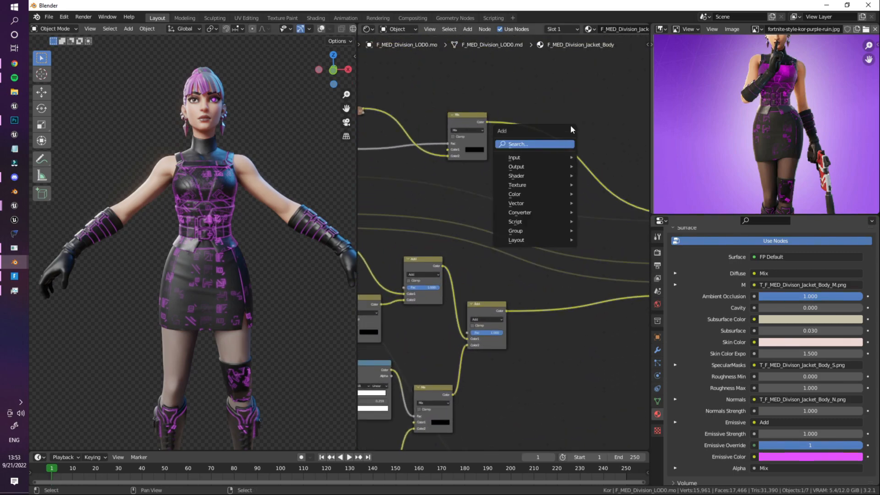
{"action": "middle_click_drag", "start_coordinate": [565, 172], "coordinate": [475, 181]}
{"action": "left_click", "coordinate": [613, 202]}
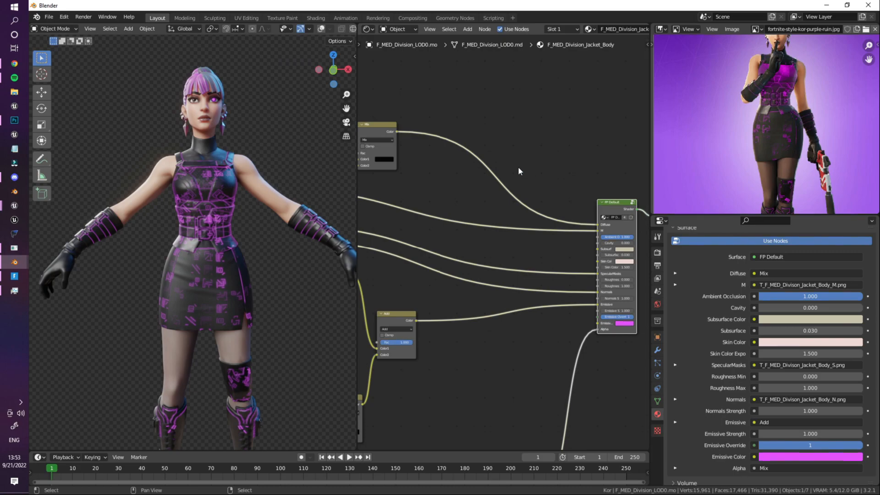
{"action": "key", "text": "shift+a"}
{"action": "left_click", "coordinate": [520, 168]}
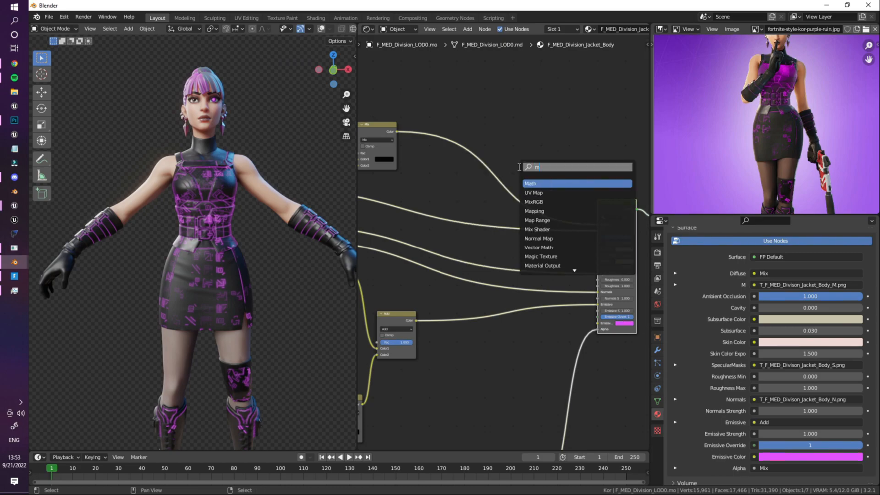
{"action": "key", "text": "Return"}
{"action": "left_click", "coordinate": [521, 179]}
Connect the Separate RGB glyph mask channel to the new diffuse Mix node's Fac and give it a magenta Color2
{"action": "scroll", "coordinate": [513, 180], "scroll_direction": "down", "scroll_amount": 5}
{"action": "middle_click_drag", "start_coordinate": [412, 172], "coordinate": [364, 235]}
{"action": "scroll", "coordinate": [509, 178], "scroll_direction": "up", "scroll_amount": 1}
{"action": "left_click", "coordinate": [491, 181]}
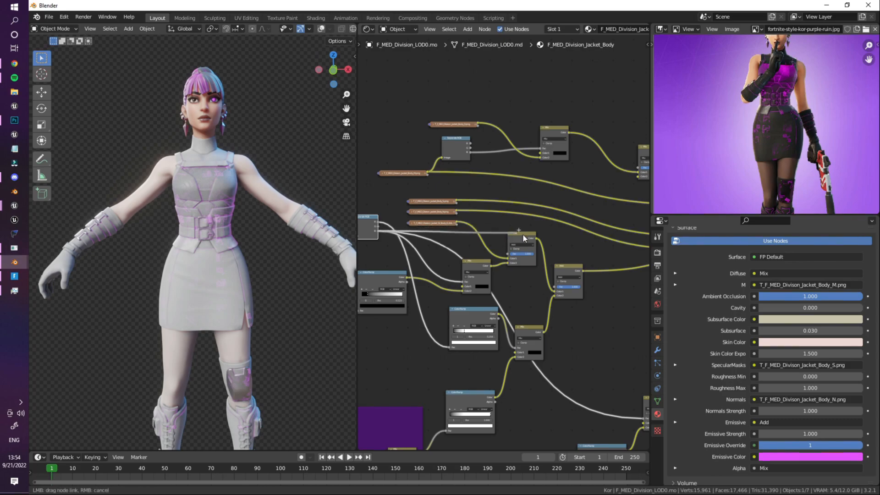
{"action": "scroll", "coordinate": [503, 189], "scroll_direction": "up", "scroll_amount": 2}
{"action": "left_click_drag", "start_coordinate": [617, 192], "coordinate": [503, 185]}
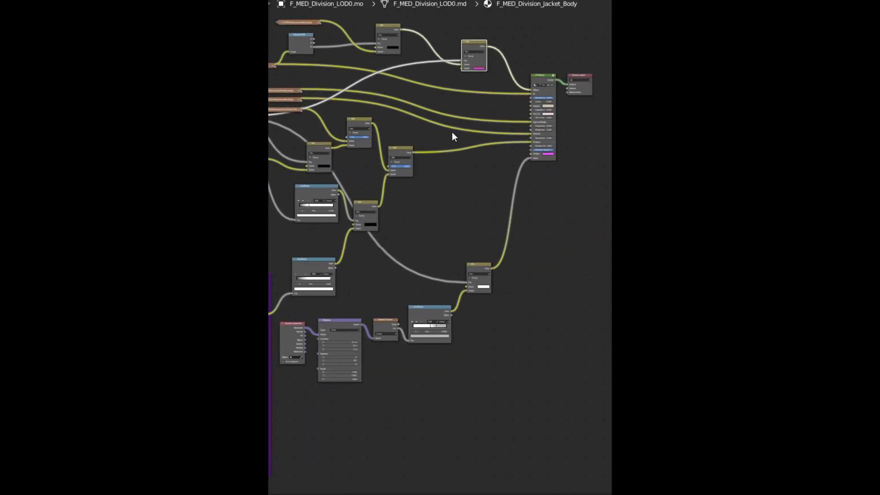
Duplicate the Texture Coordinate, Mapping, Gradient Texture and ColorRamp chain and place the copy above the diffuse texture nodes
{"action": "scroll", "coordinate": [485, 219], "scroll_direction": "up", "scroll_amount": 3}
{"action": "scroll", "coordinate": [486, 219], "scroll_direction": "up", "scroll_amount": 2}
{"action": "middle_click_drag", "start_coordinate": [489, 238], "coordinate": [526, 200]}
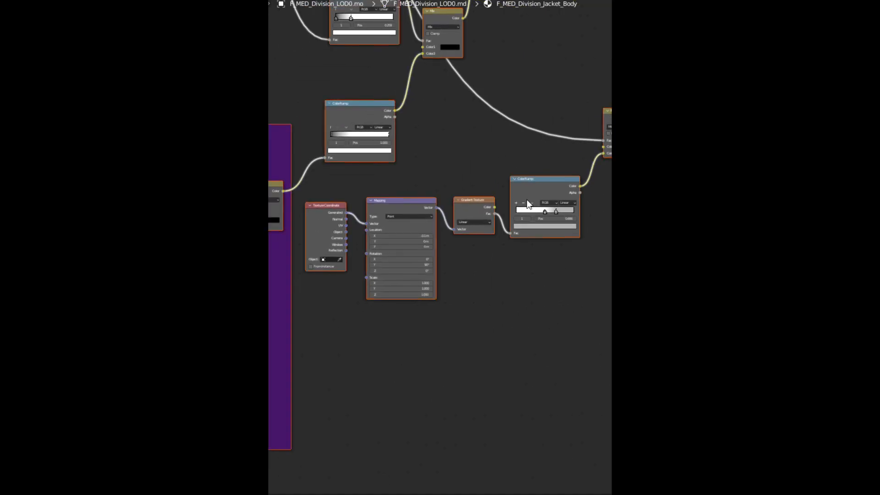
{"action": "left_click_drag", "start_coordinate": [545, 192], "coordinate": [321, 275]}
{"action": "scroll", "coordinate": [451, 265], "scroll_direction": "down", "scroll_amount": 5}
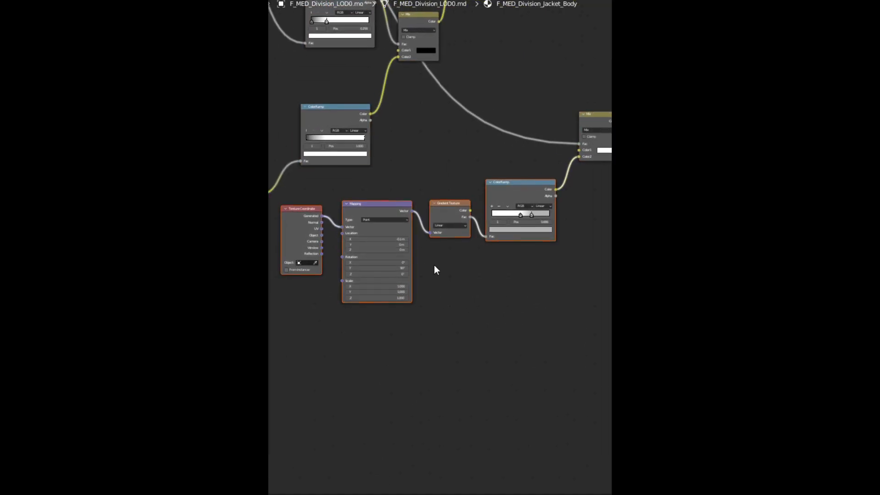
{"action": "scroll", "coordinate": [393, 194], "scroll_direction": "up", "scroll_amount": 2}
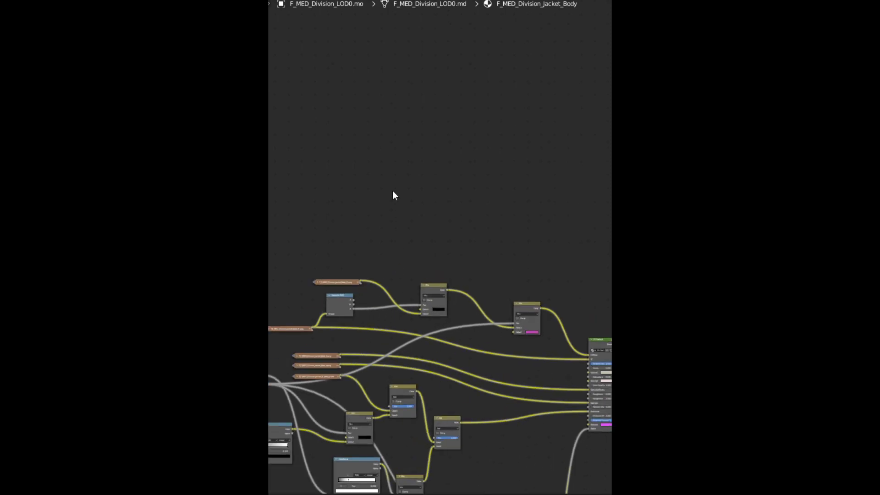
{"action": "scroll", "coordinate": [424, 240], "scroll_direction": "down", "scroll_amount": 5}
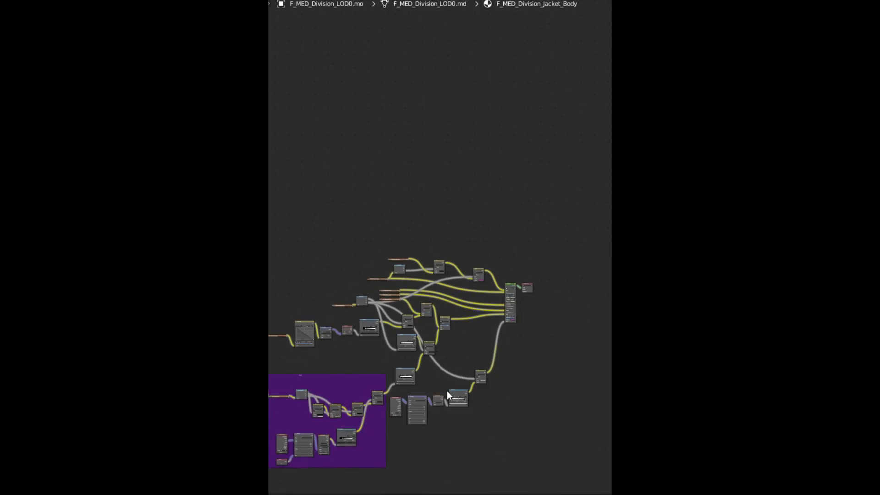
{"action": "key", "text": "shift+d"}
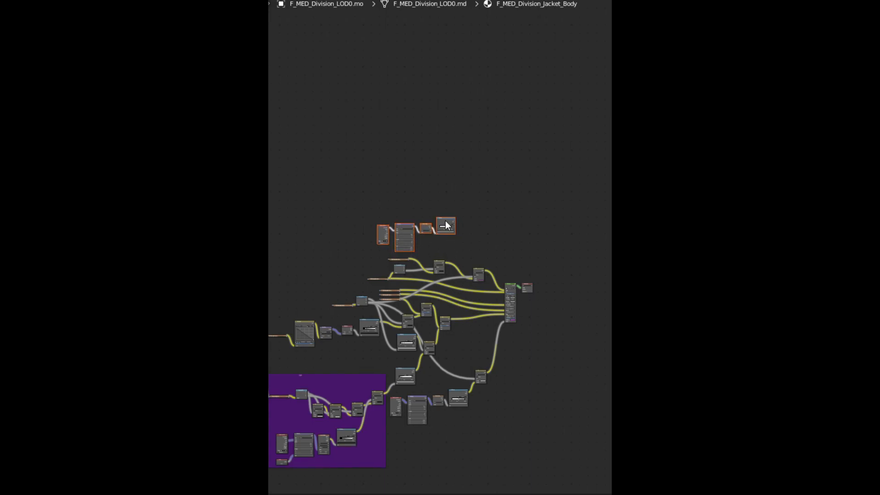
{"action": "left_click", "coordinate": [445, 220]}
Connect the duplicated ColorRamp's Color output to Color2 of the new diffuse Mix node
{"action": "scroll", "coordinate": [469, 254], "scroll_direction": "up", "scroll_amount": 5}
{"action": "left_click_drag", "start_coordinate": [538, 353], "coordinate": [539, 364]}
{"action": "middle_click_drag", "start_coordinate": [429, 210], "coordinate": [468, 144]}
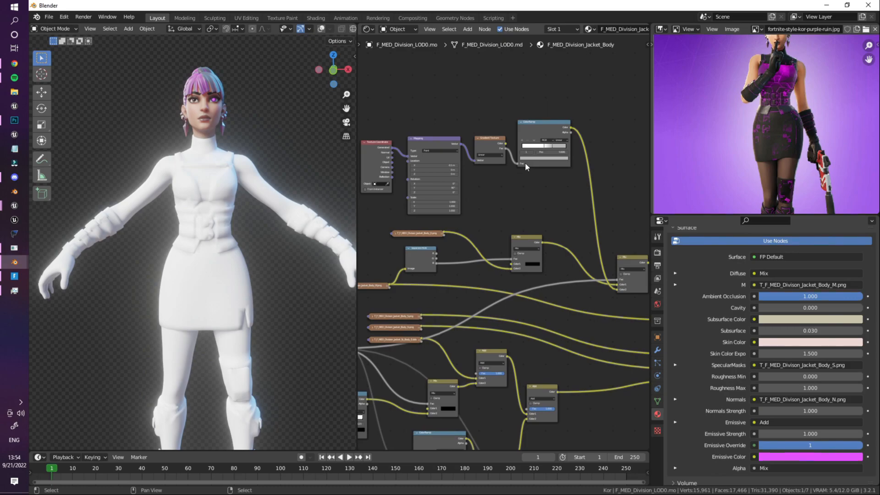
Recolor the duplicated ColorRamp from black to magenta and adjust the positions of its stops
{"action": "scroll", "coordinate": [493, 182], "scroll_direction": "up", "scroll_amount": 7}
{"action": "middle_click_drag", "start_coordinate": [527, 151], "coordinate": [476, 242]}
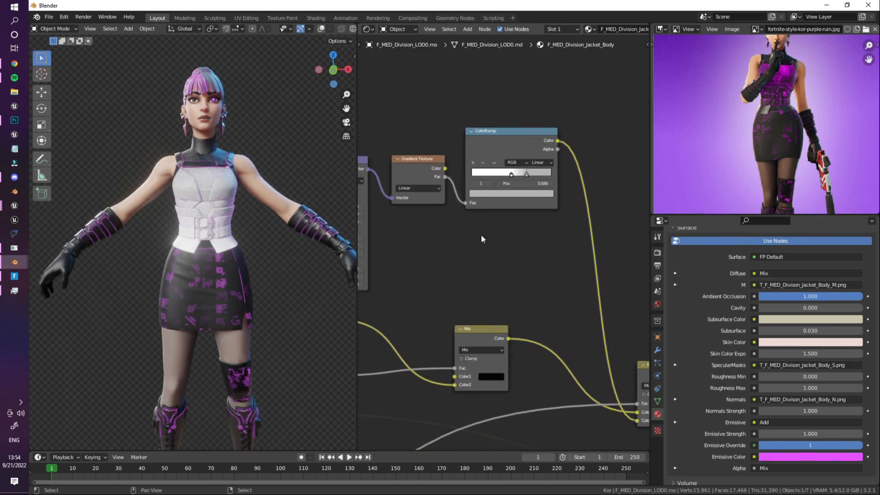
{"action": "scroll", "coordinate": [475, 242], "scroll_direction": "up", "scroll_amount": 1}
{"action": "mouse_move", "coordinate": [511, 169]}
{"action": "left_mouse_down"}
{"action": "mouse_move", "coordinate": [485, 169]}
{"action": "mouse_move", "coordinate": [518, 170]}
{"action": "left_mouse_up"}
{"action": "left_click", "coordinate": [528, 169]}
{"action": "left_click", "coordinate": [512, 189]}
{"action": "left_click", "coordinate": [481, 128]}
{"action": "left_click", "coordinate": [512, 169]}
{"action": "left_click", "coordinate": [518, 189]}
{"action": "left_click", "coordinate": [541, 131]}
{"action": "mouse_move", "coordinate": [529, 170]}
{"action": "left_mouse_down"}
{"action": "mouse_move", "coordinate": [546, 169]}
{"action": "mouse_move", "coordinate": [539, 170]}
{"action": "left_mouse_up"}
{"action": "left_click", "coordinate": [511, 190]}
{"action": "left_click_drag", "start_coordinate": [538, 90], "coordinate": [538, 70]}
{"action": "key", "text": "Escape"}
Insert a MixRGB node on the link between the glyph Add node and the FP Default Emissive input
{"action": "key", "text": "shift+grave"}
{"action": "key", "text": "w"}
{"action": "key", "text": "shift+a"}
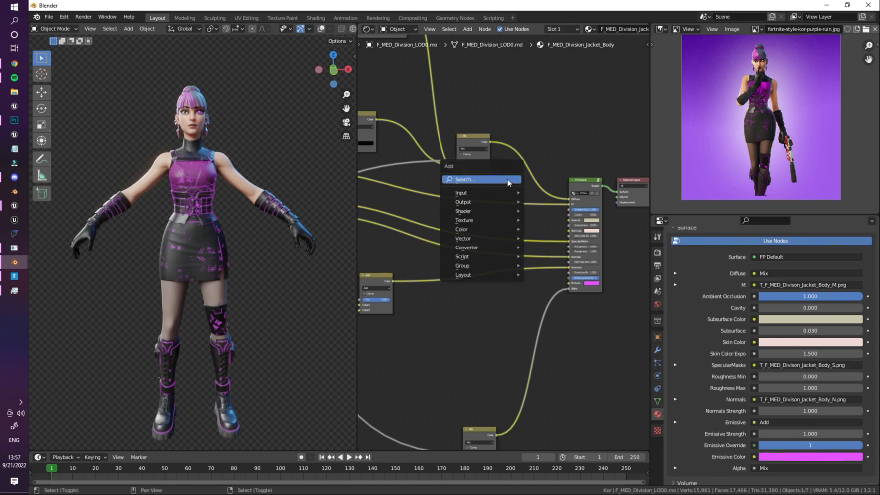
{"action": "left_click", "coordinate": [508, 180]}
{"action": "type", "text": "mix"}
{"action": "left_click", "coordinate": [522, 195]}
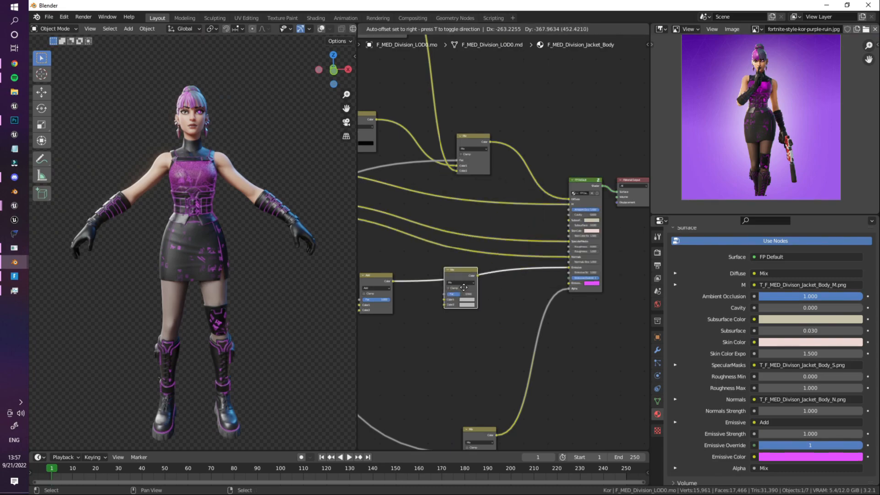
{"action": "left_click", "coordinate": [531, 277]}
Connect the black-to-magenta ColorRamp to the emissive Mix node's Color2 and the Separate RGB mask channel to its Fac
{"action": "left_click", "coordinate": [513, 277]}
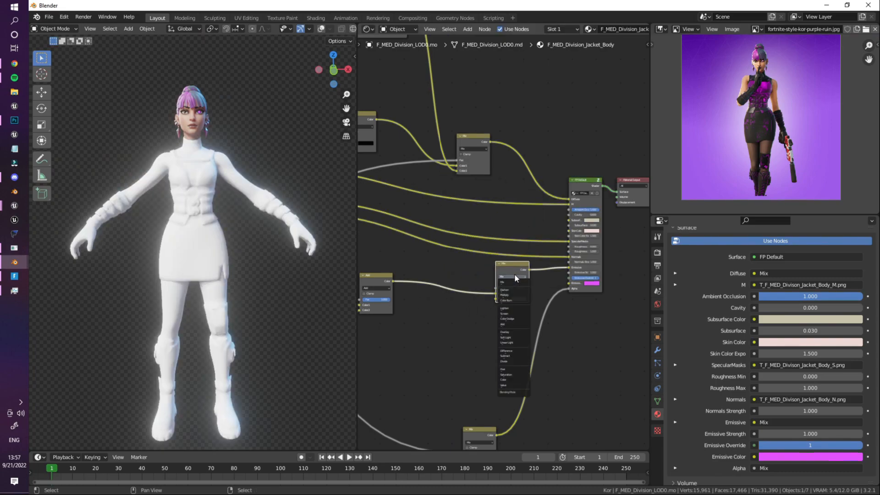
{"action": "scroll", "coordinate": [480, 187], "scroll_direction": "down", "scroll_amount": 2}
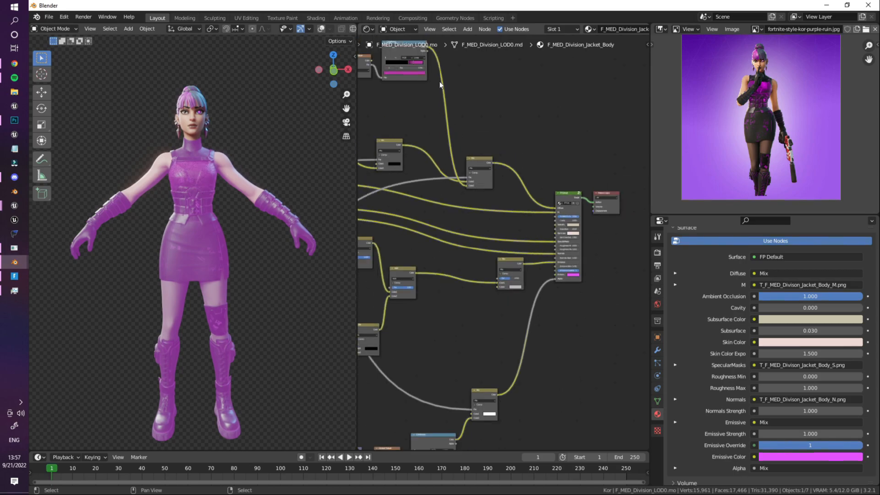
{"action": "left_click_drag", "start_coordinate": [427, 48], "coordinate": [501, 288]}
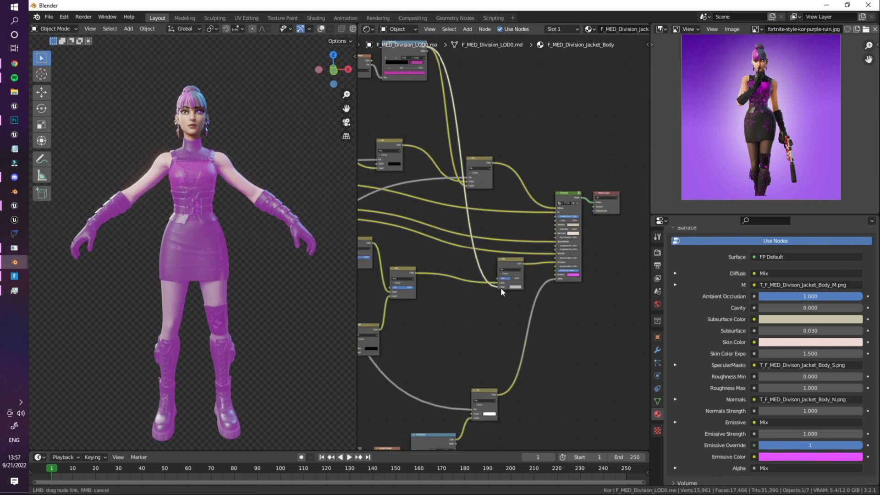
{"action": "key", "text": "Home"}
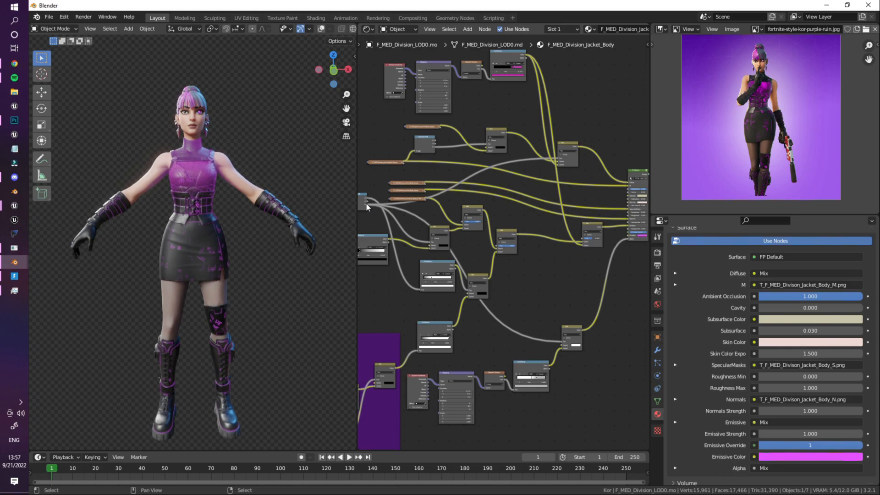
{"action": "left_click_drag", "start_coordinate": [366, 203], "coordinate": [582, 242]}
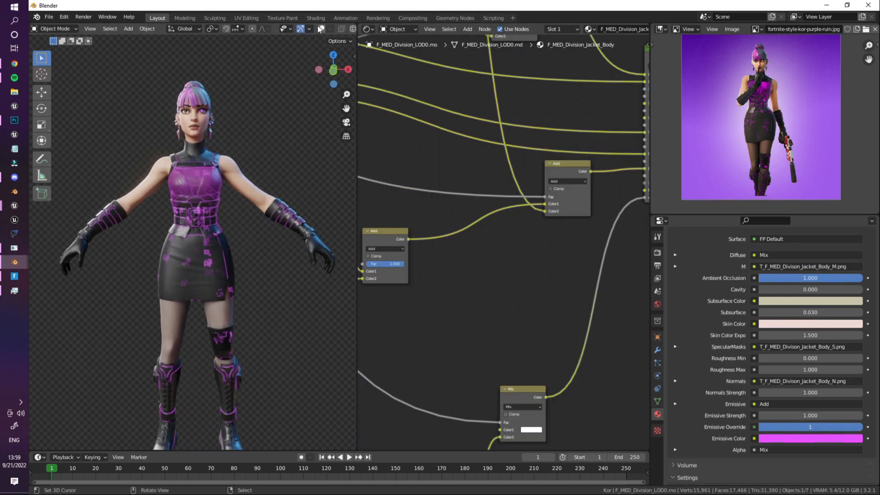
Turn on the viewport overlays and add a cube mesh to the scene
{"action": "left_click", "coordinate": [320, 29]}
{"action": "key", "text": "shift+a"}
{"action": "mouse_move", "coordinate": [182, 167]}
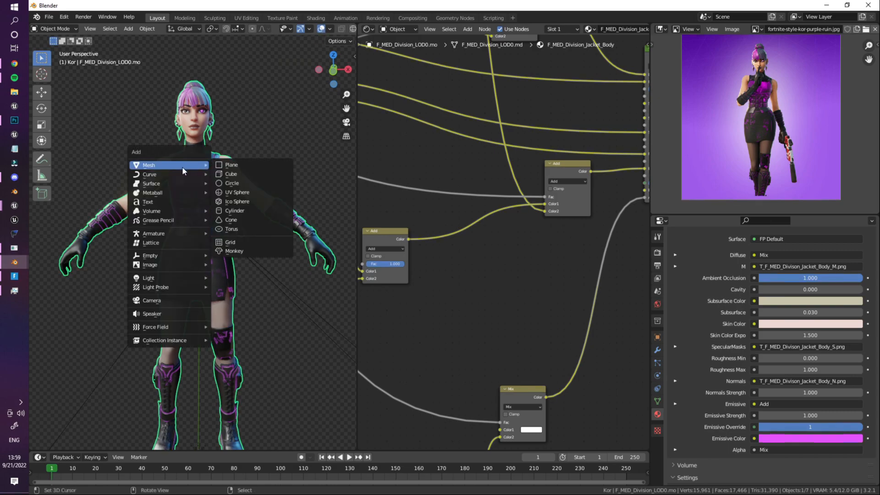
{"action": "left_click", "coordinate": [229, 175]}
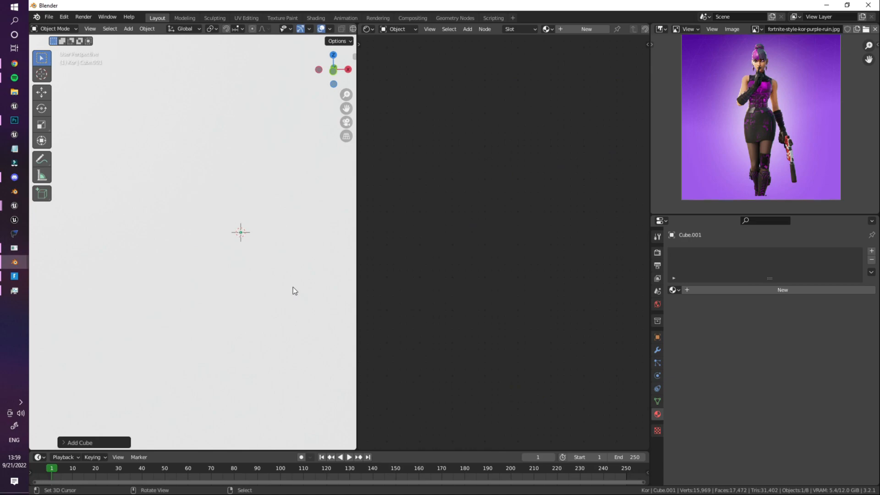
{"action": "key", "text": "shift+grave"}
{"action": "key", "text": "s"}
{"action": "left_click", "coordinate": [194, 245]}
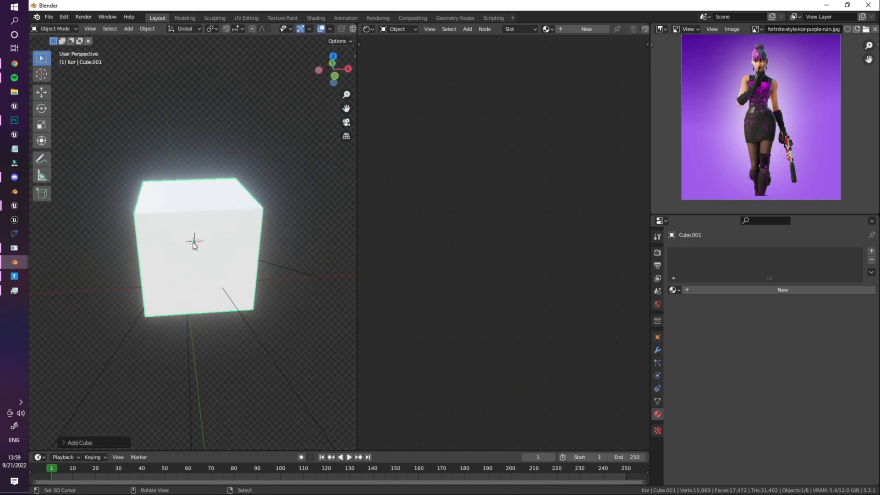
Clear the cube's location and scale it by 0.044
{"action": "key", "text": "alt+g"}
{"action": "key", "text": "s"}
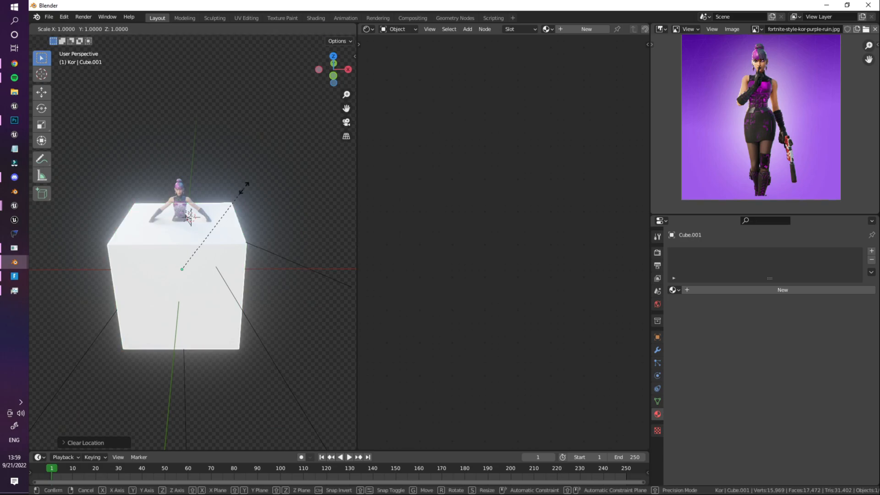
{"action": "type", "text": "0."}
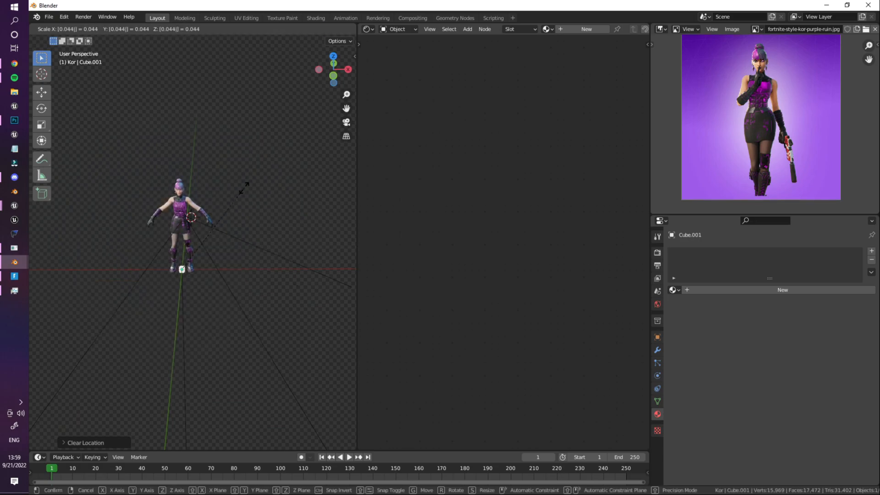
{"action": "key", "text": "Return"}
Move the cube up along Z by about 1.25 m to the character's chest
{"action": "key", "text": "shift+grave"}
{"action": "key", "text": "w"}
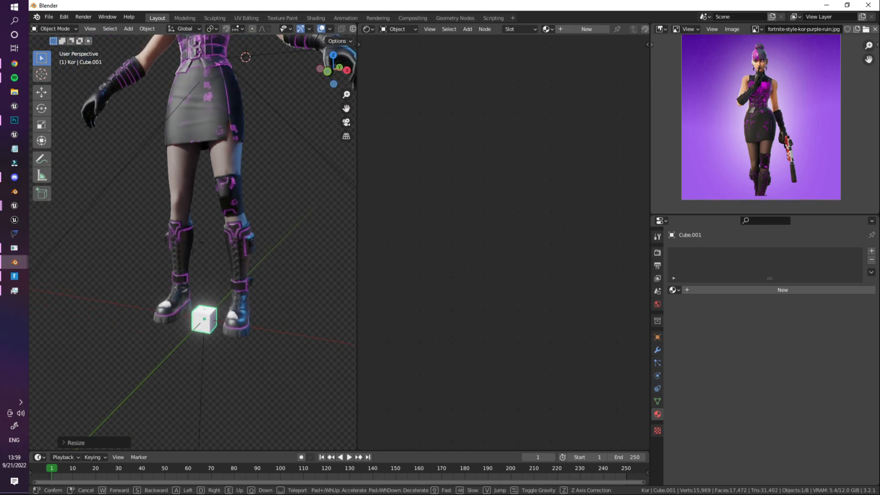
{"action": "key", "text": "Escape"}
{"action": "key", "text": "g"}
{"action": "key", "text": "z"}
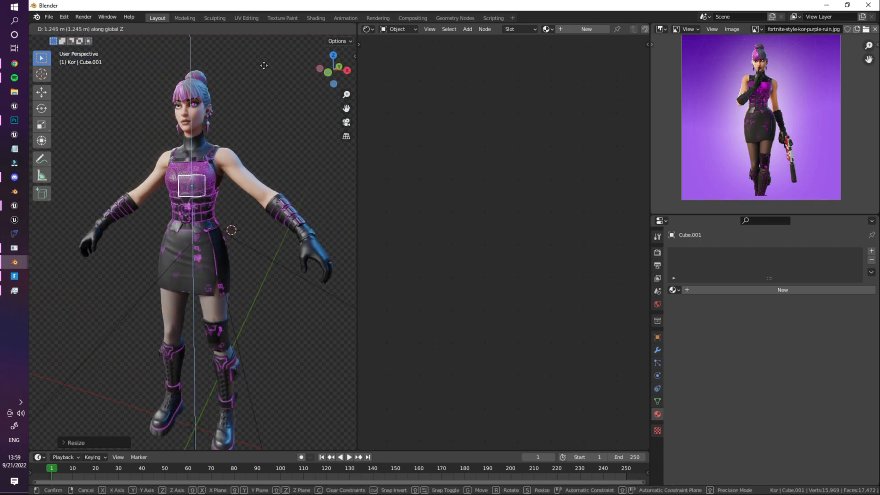
{"action": "key", "text": "Return"}
Rotate the small cube freely with a trackball rotation
{"action": "key", "text": "shift+grave"}
{"action": "key", "text": "w"}
{"action": "key", "text": "Escape"}
{"action": "key", "text": "r"}
{"action": "key", "text": "r"}
{"action": "left_click", "coordinate": [187, 269]}
{"action": "left_click", "coordinate": [186, 269]}
Select the character mesh and bring the alpha gradient nodes of its body material into view
{"action": "key", "text": "shift+grave"}
{"action": "key", "text": "w"}
{"action": "key", "text": "Escape"}
{"action": "left_click", "coordinate": [231, 207]}
{"action": "scroll", "coordinate": [407, 257], "scroll_direction": "up", "scroll_amount": 5}
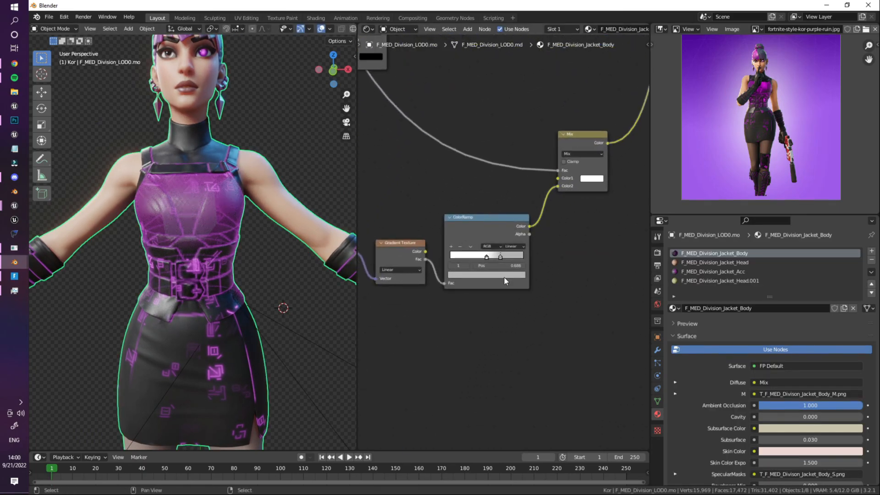
Darken the second stop of the alpha gradient's color ramp to a grey value of about 0.114 and deselect everything
{"action": "left_click", "coordinate": [504, 277]}
{"action": "mouse_move", "coordinate": [509, 190]}
{"action": "left_mouse_down"}
{"action": "mouse_move", "coordinate": [509, 224]}
{"action": "mouse_move", "coordinate": [507, 206]}
{"action": "left_mouse_up"}
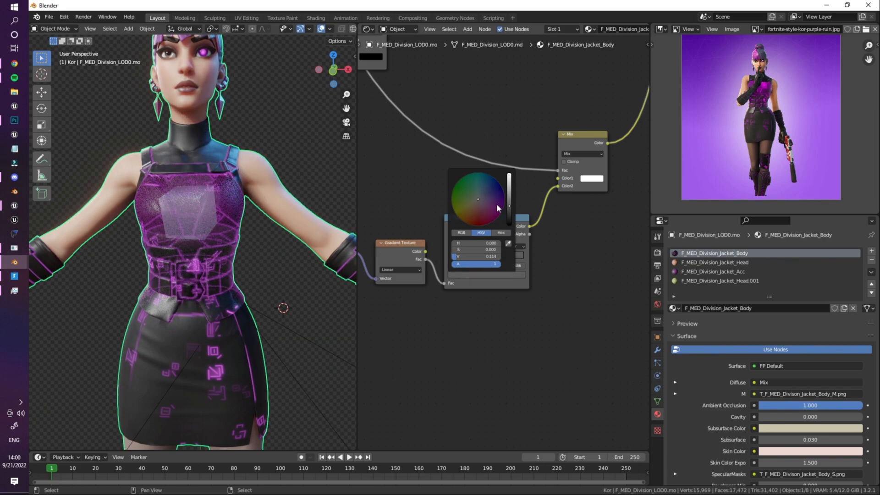
{"action": "left_click", "coordinate": [197, 162]}
{"action": "key", "text": "alt+a"}
{"action": "scroll", "coordinate": [229, 234], "scroll_direction": "down", "scroll_amount": 2}
{"action": "middle_click_drag", "start_coordinate": [229, 234], "coordinate": [228, 222]}
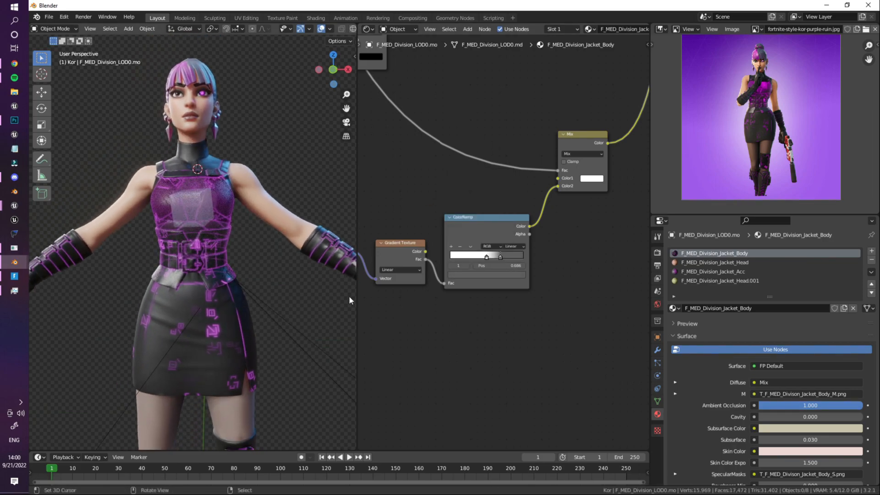
Raise the magenta stop of the color ramp feeding the diffuse Mix and emissive Add nodes to full brightness
{"action": "scroll", "coordinate": [439, 197], "scroll_direction": "down", "scroll_amount": 4}
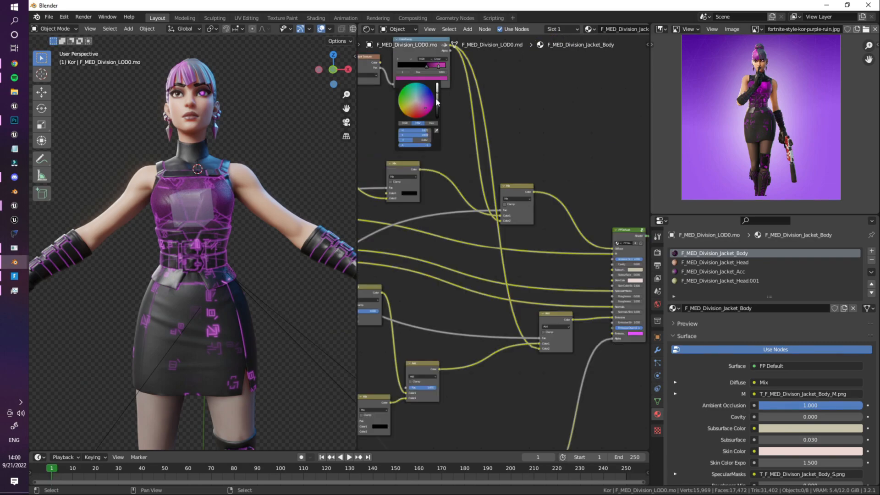
{"action": "left_click_drag", "start_coordinate": [437, 99], "coordinate": [437, 91]}
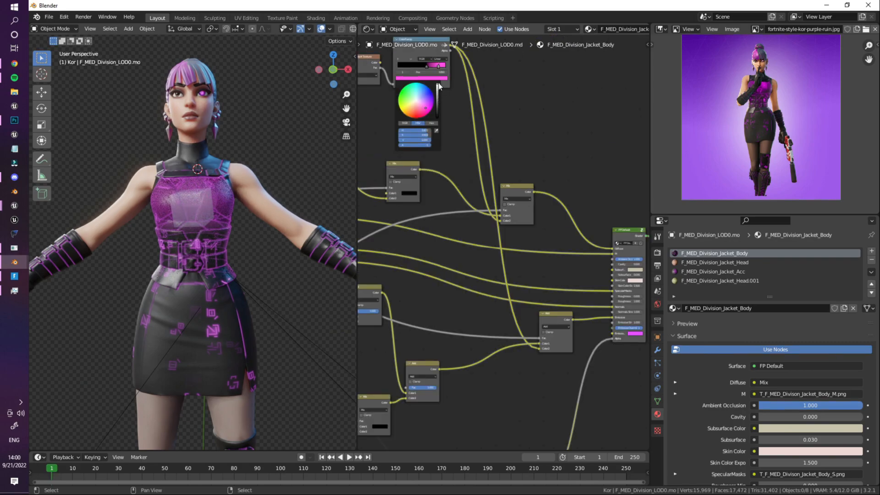
{"action": "middle_click_drag", "start_coordinate": [236, 193], "coordinate": [241, 194]}
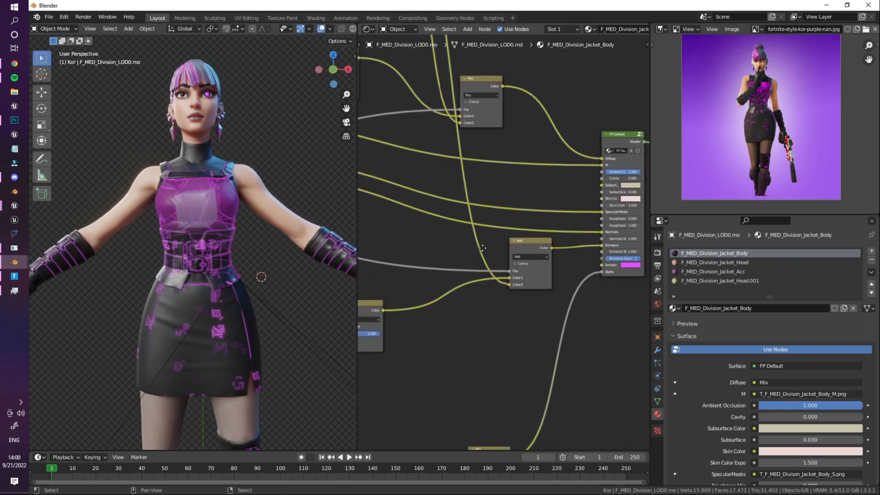
Insert a ColorRamp node on the link from the magenta ramp to the emissive Add node's Color2
{"action": "middle_click_drag", "start_coordinate": [479, 252], "coordinate": [501, 229]}
{"action": "scroll", "coordinate": [500, 250], "scroll_direction": "down", "scroll_amount": 3}
{"action": "key", "text": "shift+a"}
{"action": "type", "text": "col"}
{"action": "left_click", "coordinate": [518, 269]}
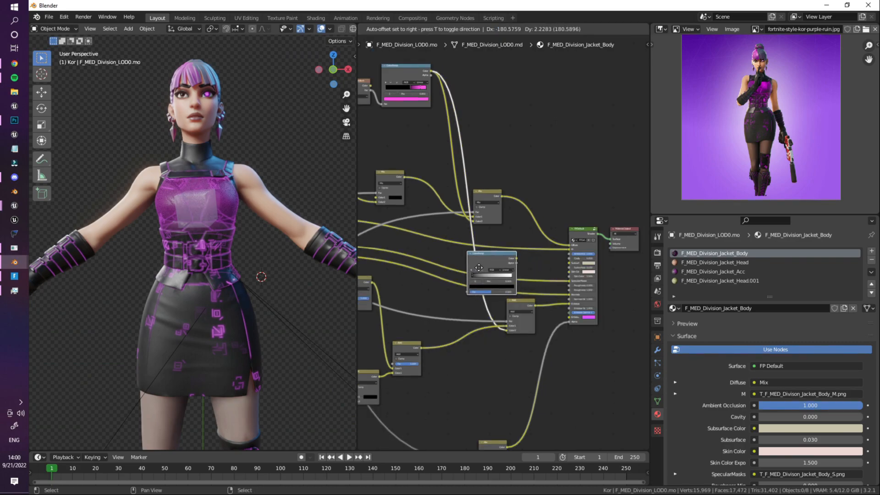
{"action": "left_click", "coordinate": [480, 271]}
{"action": "middle_click_drag", "start_coordinate": [546, 293], "coordinate": [524, 288]}
{"action": "scroll", "coordinate": [504, 289], "scroll_direction": "up", "scroll_amount": 3}
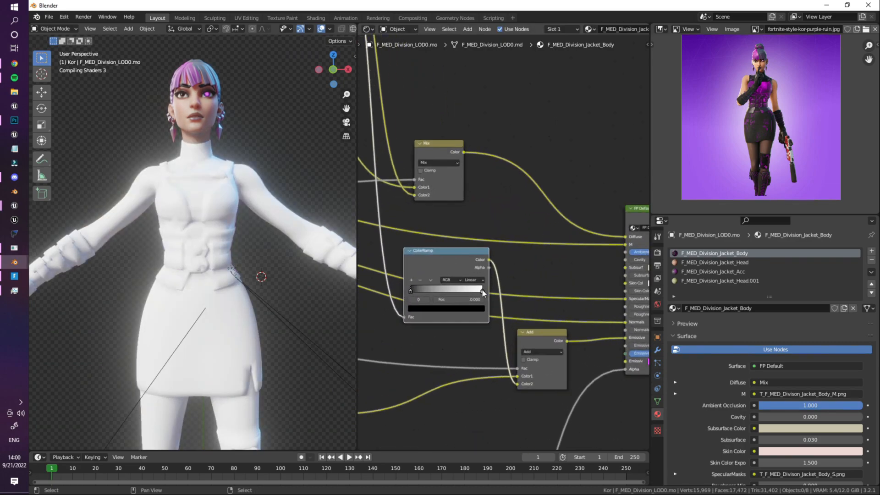
Set the HSV value of the new emissive color ramp's white stop to 10
{"action": "left_click", "coordinate": [456, 310]}
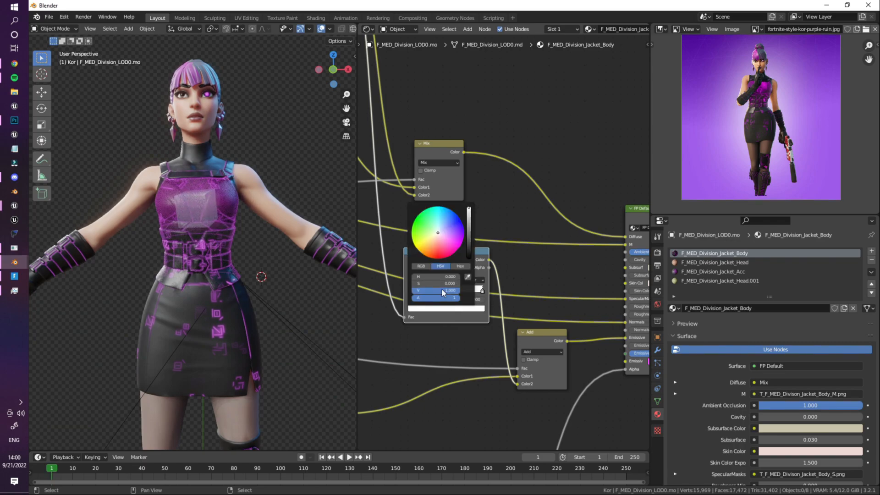
{"action": "left_click", "coordinate": [477, 236]}
{"action": "type", "text": "10"}
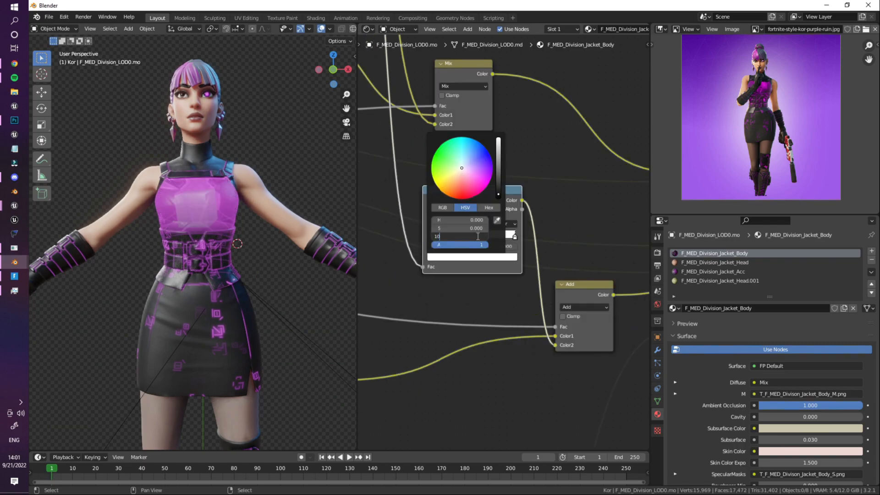
{"action": "key", "text": "Return"}
{"action": "middle_click_drag", "start_coordinate": [214, 224], "coordinate": [186, 213]}
Select the small cube at the chest, give it a new material and set its Base Color to black
{"action": "left_click", "coordinate": [192, 207]}
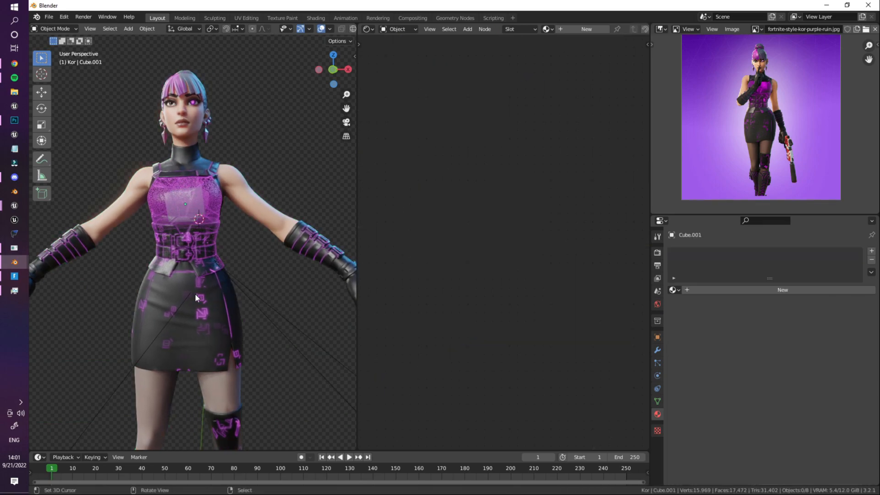
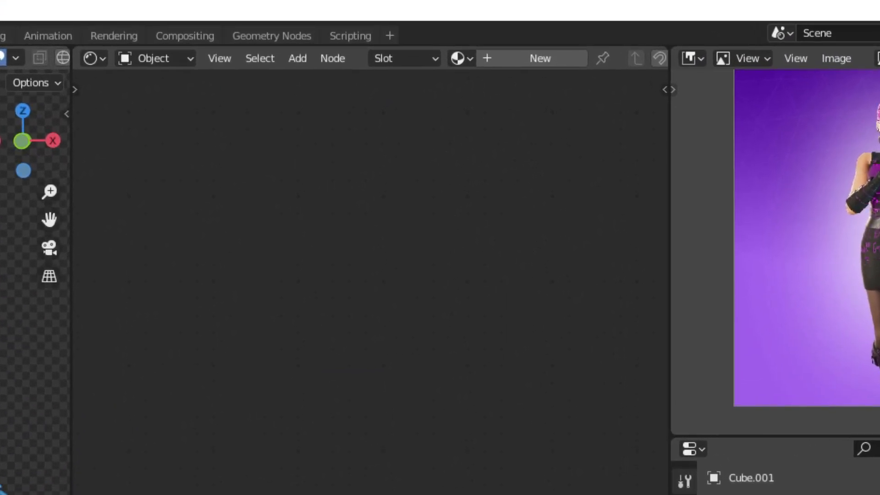
{"action": "left_click", "coordinate": [526, 57]}
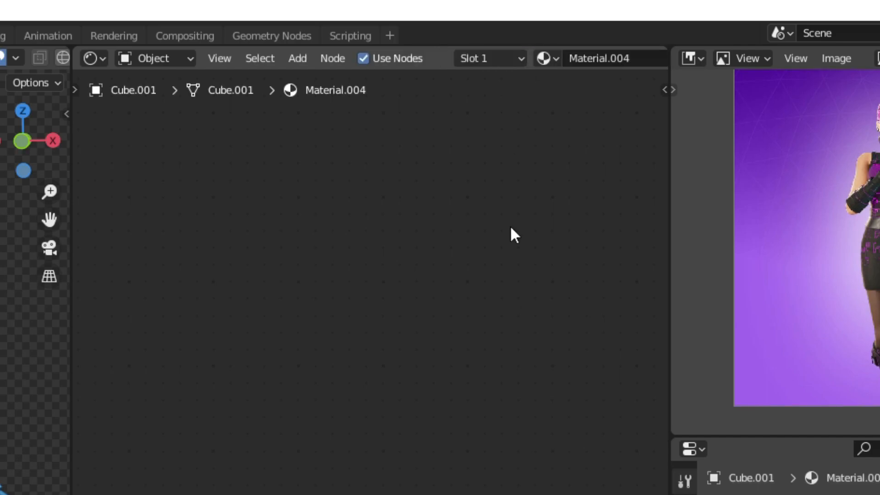
{"action": "left_click", "coordinate": [393, 306]}
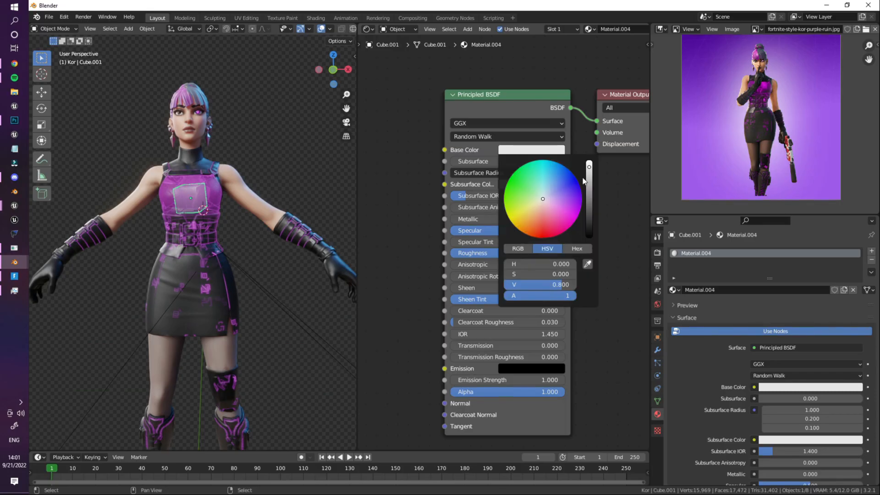
{"action": "left_click_drag", "start_coordinate": [584, 181], "coordinate": [589, 239]}
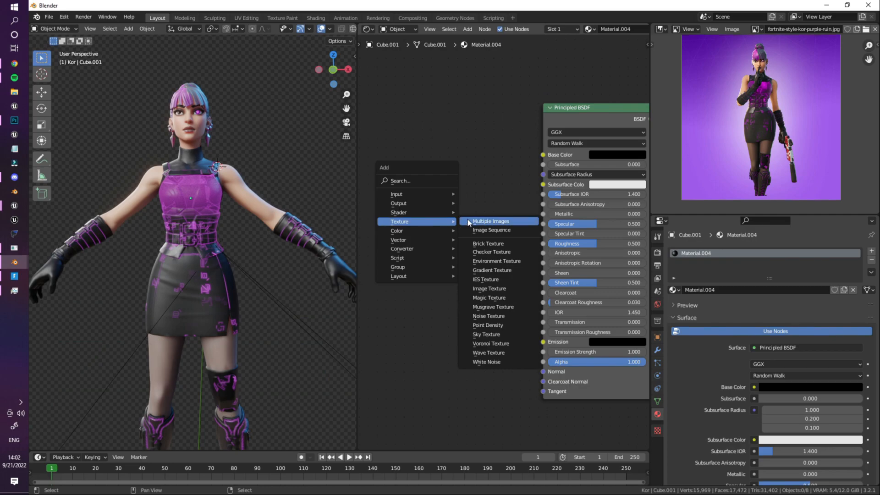
Add the T_DFHeightMask_Tile_SL.dds texture to the cube's material with Texture Coordinate and Mapping nodes attached
{"action": "left_click", "coordinate": [470, 220]}
{"action": "scroll", "coordinate": [218, 338], "scroll_direction": "down", "scroll_amount": 3}
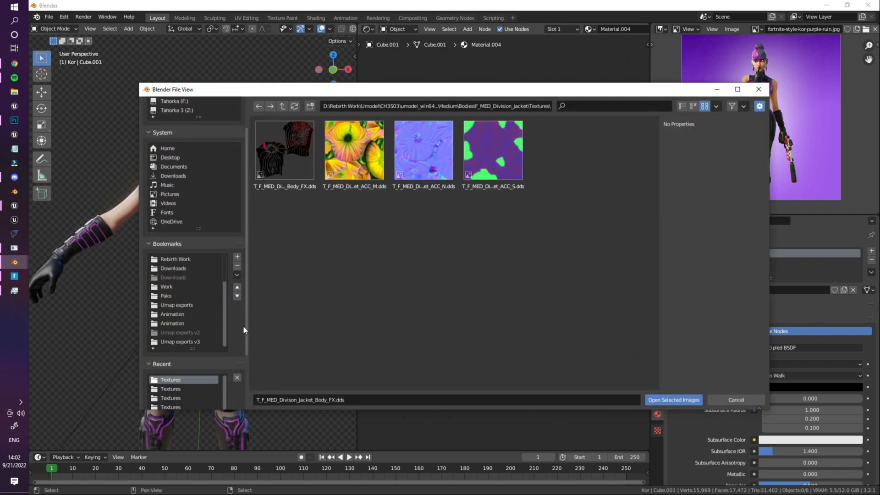
{"action": "left_click", "coordinate": [190, 379]}
{"action": "double_click", "coordinate": [284, 150]}
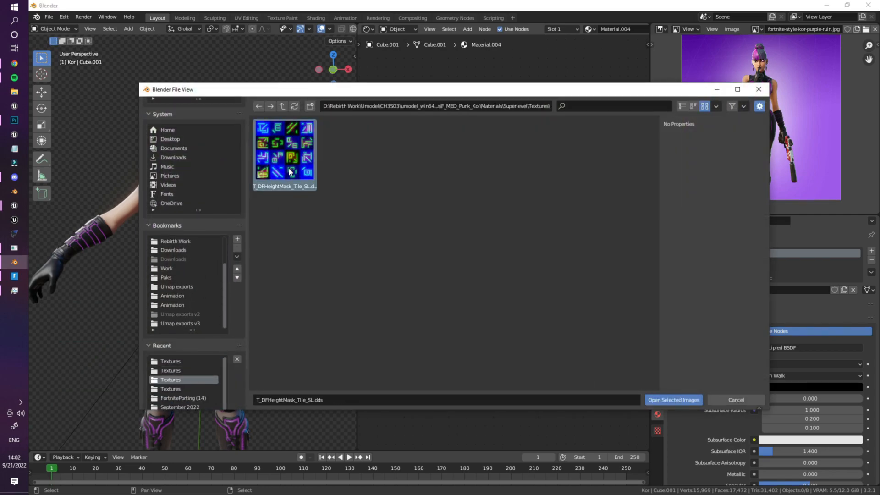
{"action": "left_click", "coordinate": [486, 156]}
{"action": "key", "text": "ctrl+t"}
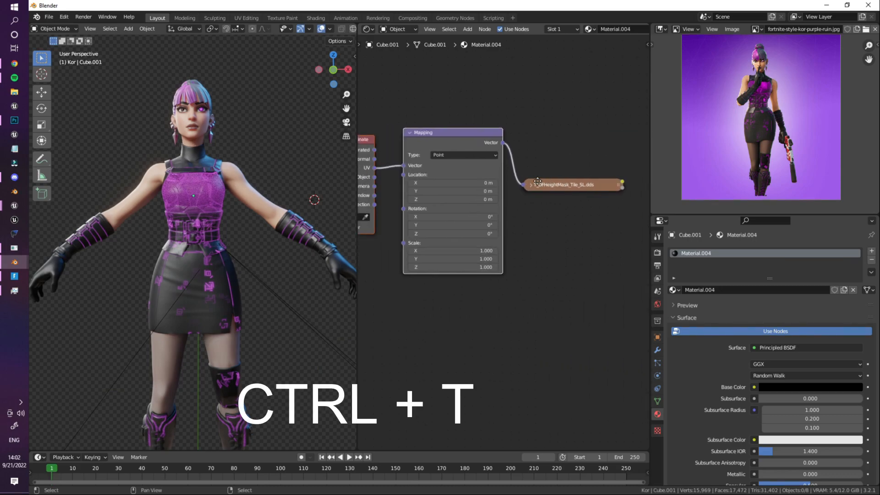
Add a Value node and connect it to the Mapping node's Scale input
{"action": "key", "text": "shift+a"}
{"action": "type", "text": "value"}
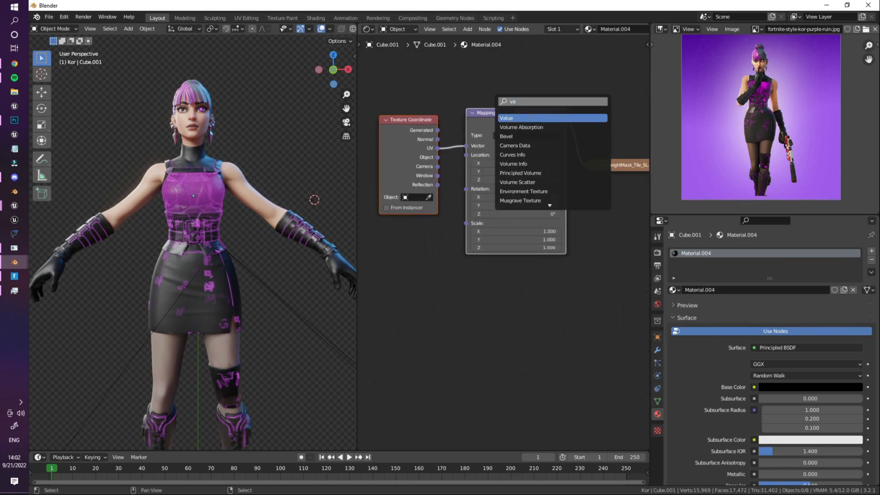
{"action": "key", "text": "Return"}
{"action": "left_click", "coordinate": [415, 248]}
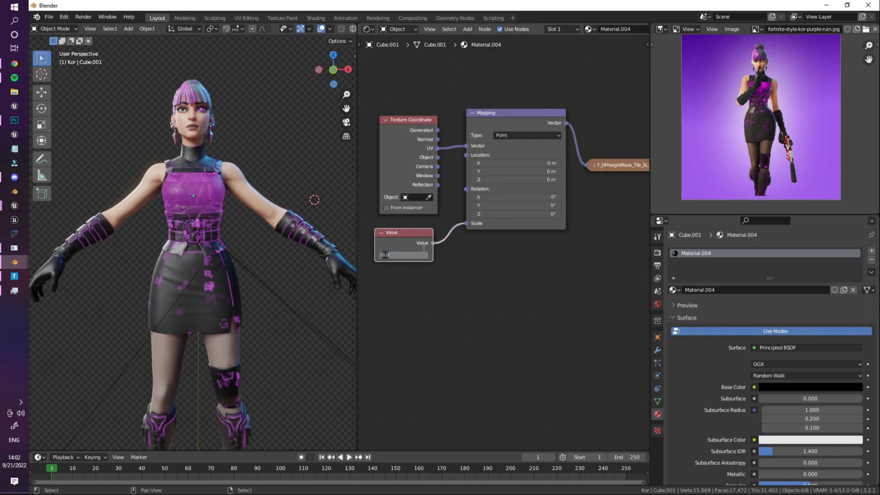
{"action": "key", "text": "Return"}
Add a Separate RGB node after the height mask texture and feed it the texture's color output
{"action": "key", "text": "shift+a"}
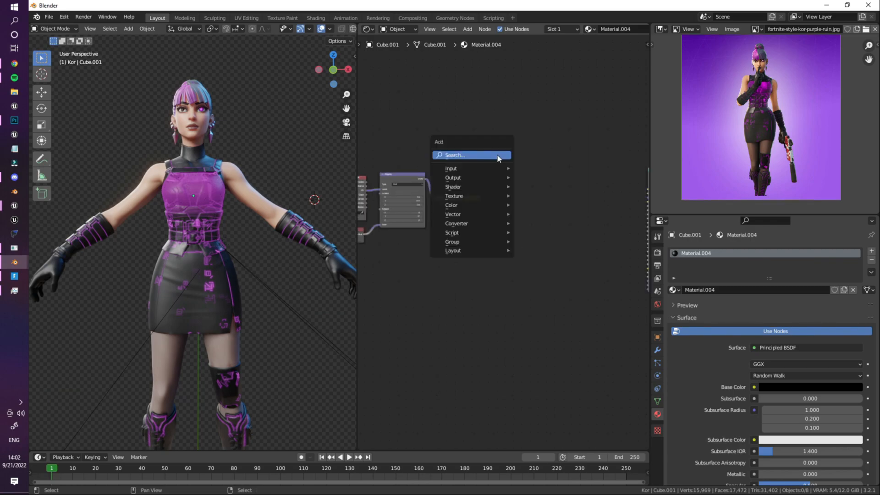
{"action": "left_click", "coordinate": [500, 157]}
{"action": "type", "text": "ser"}
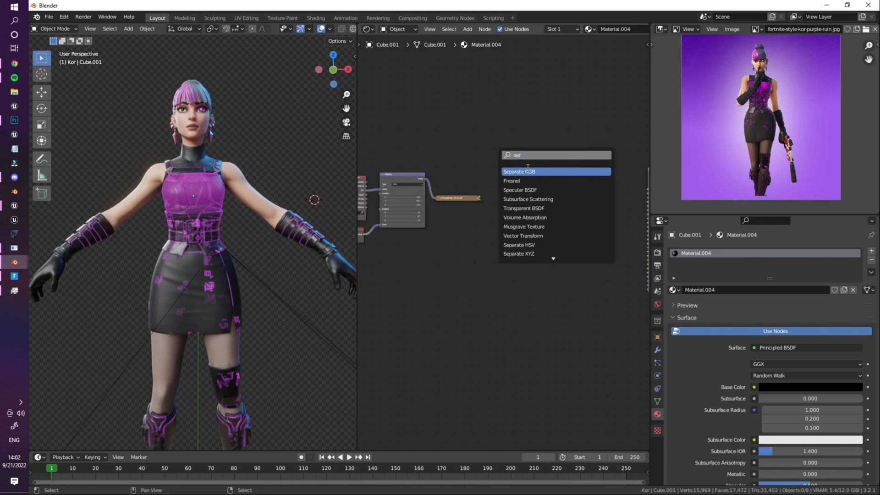
{"action": "key", "text": "Return"}
{"action": "left_click", "coordinate": [520, 188]}
{"action": "scroll", "coordinate": [509, 187], "scroll_direction": "up", "scroll_amount": 3}
{"action": "key", "text": "g"}
{"action": "left_click", "coordinate": [509, 202]}
{"action": "scroll", "coordinate": [500, 190], "scroll_direction": "up", "scroll_amount": 3}
{"action": "left_click_drag", "start_coordinate": [443, 126], "coordinate": [472, 136]}
{"action": "middle_click_drag", "start_coordinate": [543, 154], "coordinate": [477, 187]}
Add a MixRGB node beside the Separate RGB node
{"action": "key", "text": "shift+a"}
{"action": "left_click", "coordinate": [477, 185]}
{"action": "type", "text": "mix"}
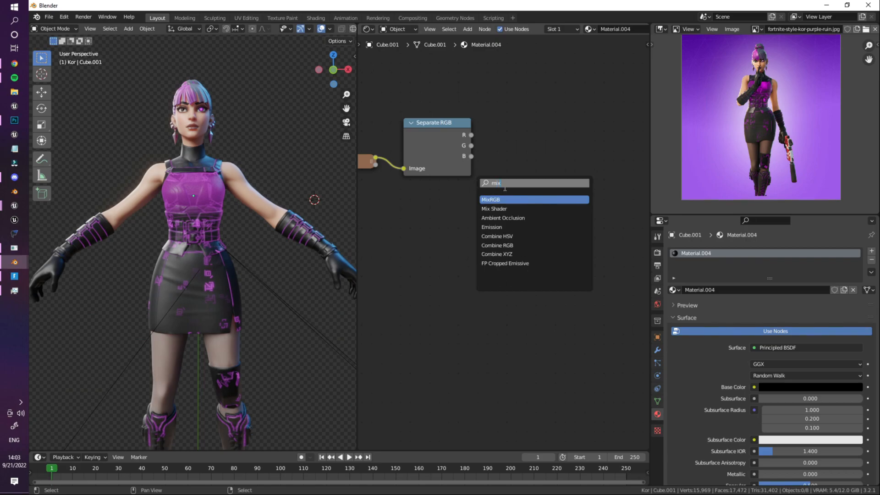
{"action": "key", "text": "Return"}
{"action": "left_click", "coordinate": [536, 164]}
Duplicate the MixRGB node twice and line up the three nodes in a row before the Principled BSDF
{"action": "middle_click_drag", "start_coordinate": [552, 167], "coordinate": [469, 173]}
{"action": "scroll", "coordinate": [470, 173], "scroll_direction": "down", "scroll_amount": 1}
{"action": "key", "text": "shift+d"}
{"action": "left_click", "coordinate": [542, 176]}
{"action": "key", "text": "shift+d"}
{"action": "left_click", "coordinate": [588, 189]}
{"action": "left_click_drag", "start_coordinate": [508, 174], "coordinate": [522, 175]}
{"action": "scroll", "coordinate": [543, 178], "scroll_direction": "down", "scroll_amount": 1}
{"action": "middle_click_drag", "start_coordinate": [554, 178], "coordinate": [504, 187]}
{"action": "left_click_drag", "start_coordinate": [540, 188], "coordinate": [547, 189]}
{"action": "scroll", "coordinate": [561, 189], "scroll_direction": "down", "scroll_amount": 5}
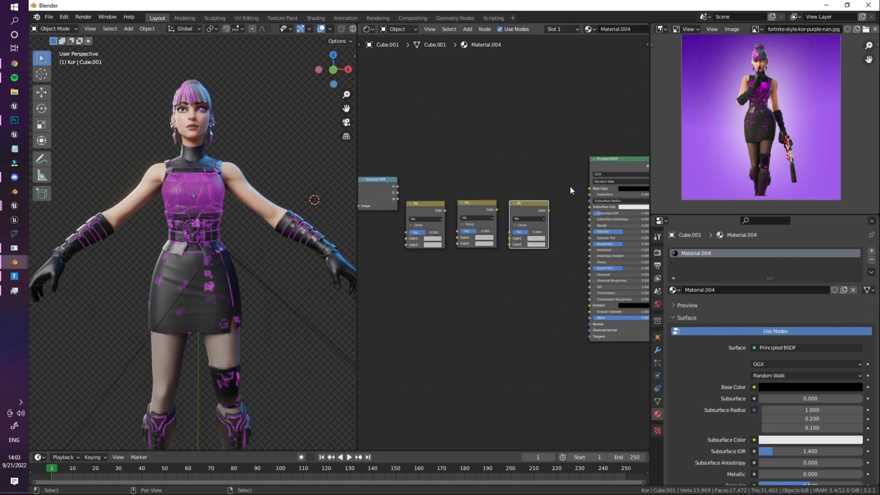
{"action": "left_click", "coordinate": [563, 189]}
Connect the separated R channel to the first Mix node's Fac, with black as Color1 and white as Color2
{"action": "middle_click_drag", "start_coordinate": [438, 203], "coordinate": [464, 148]}
{"action": "scroll", "coordinate": [465, 147], "scroll_direction": "up", "scroll_amount": 4}
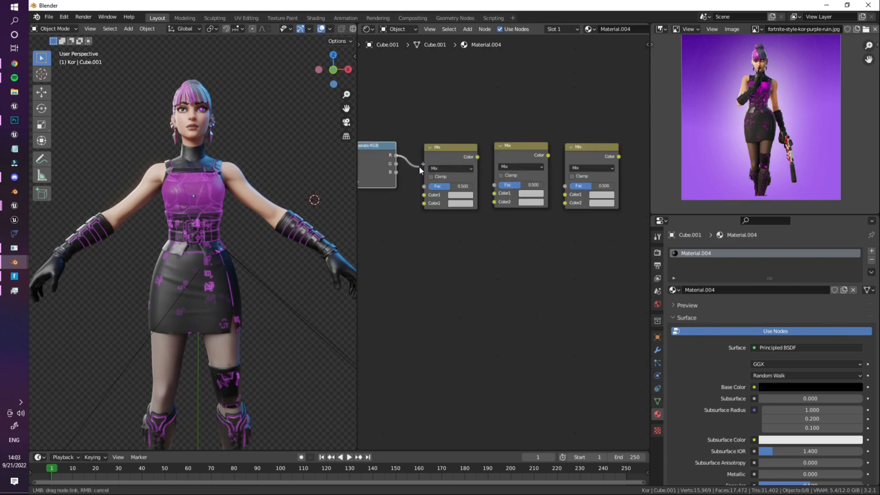
{"action": "left_click_drag", "start_coordinate": [418, 166], "coordinate": [429, 186]}
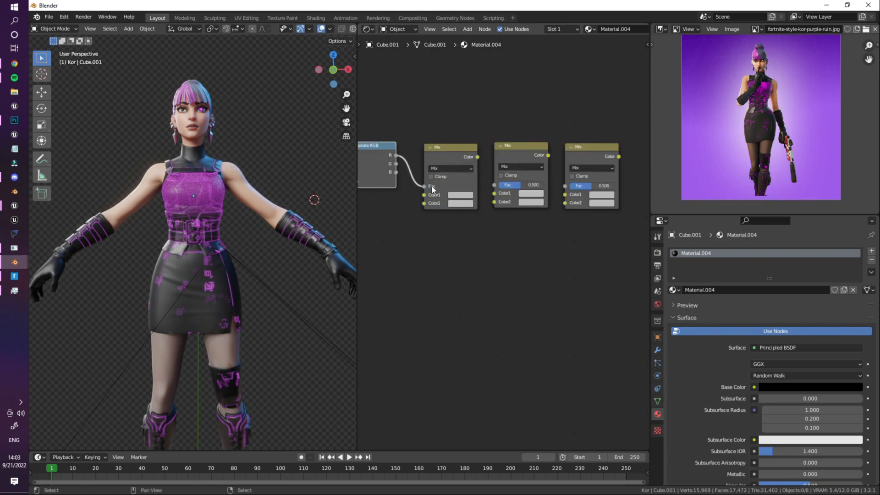
{"action": "left_click", "coordinate": [460, 195]}
{"action": "left_click_drag", "start_coordinate": [513, 105], "coordinate": [514, 144]}
{"action": "left_click", "coordinate": [461, 203]}
{"action": "left_click_drag", "start_coordinate": [513, 114], "coordinate": [513, 93]}
Link the first Mix into the second Mix's Color1, set its Color2 to white and connect G to its Fac
{"action": "left_click_drag", "start_coordinate": [494, 197], "coordinate": [496, 196]}
{"action": "left_click", "coordinate": [524, 204]}
{"action": "left_click", "coordinate": [532, 203]}
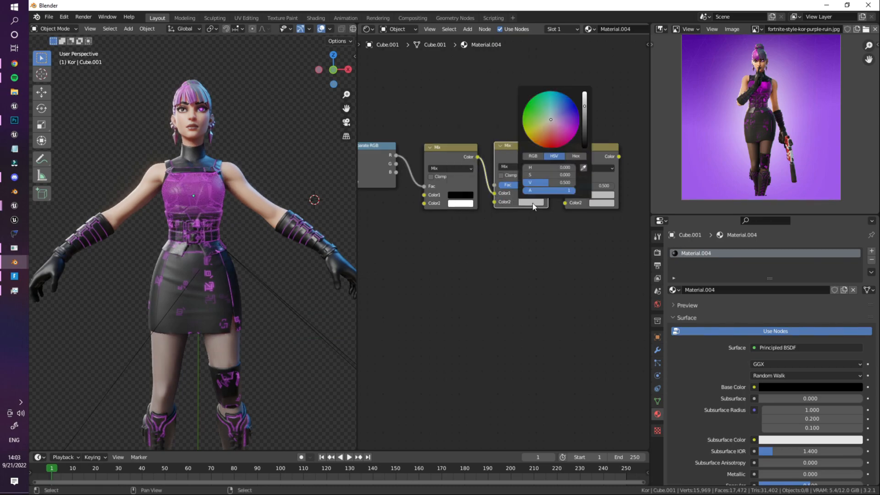
{"action": "left_click_drag", "start_coordinate": [584, 143], "coordinate": [583, 89]}
{"action": "left_click_drag", "start_coordinate": [397, 164], "coordinate": [494, 185]}
Link the second Mix into the third Mix's Color2, set its Color1 to black and connect B to its Fac
{"action": "middle_click_drag", "start_coordinate": [388, 162], "coordinate": [354, 189]}
{"action": "left_click_drag", "start_coordinate": [514, 181], "coordinate": [515, 182]}
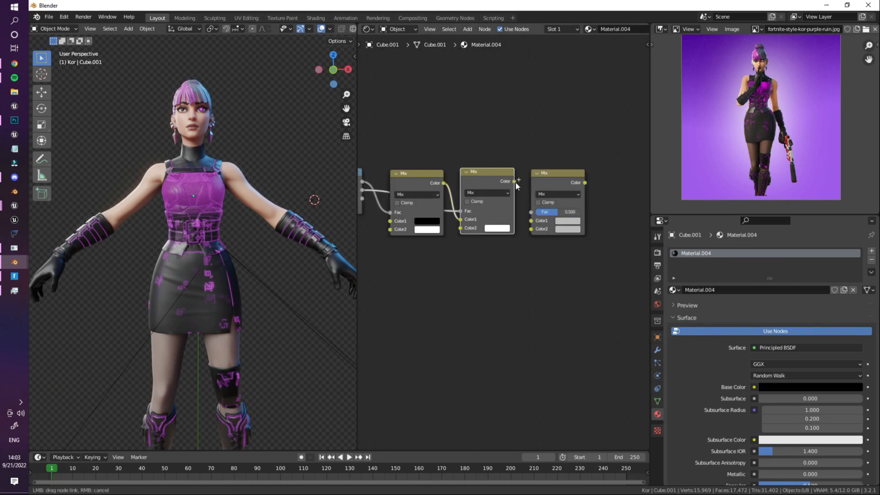
{"action": "left_click_drag", "start_coordinate": [532, 232], "coordinate": [532, 232]}
{"action": "left_click", "coordinate": [563, 222]}
{"action": "left_click_drag", "start_coordinate": [619, 147], "coordinate": [620, 166]}
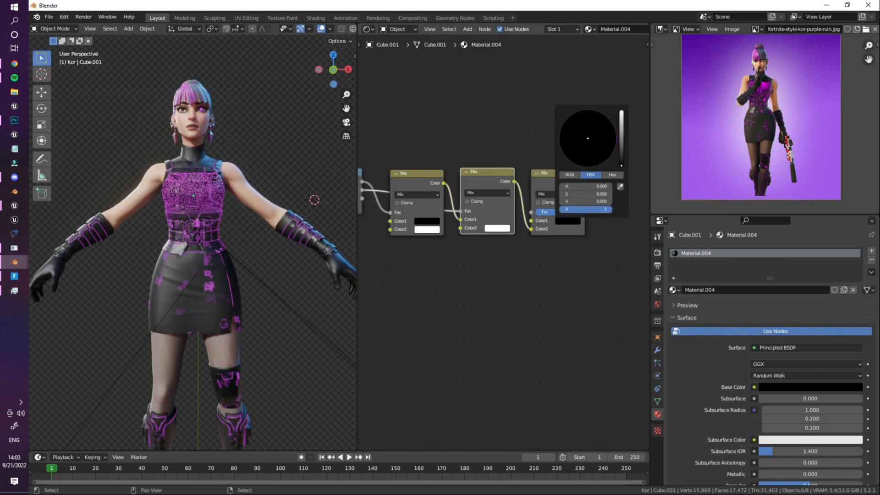
{"action": "middle_click_drag", "start_coordinate": [548, 133], "coordinate": [553, 133]}
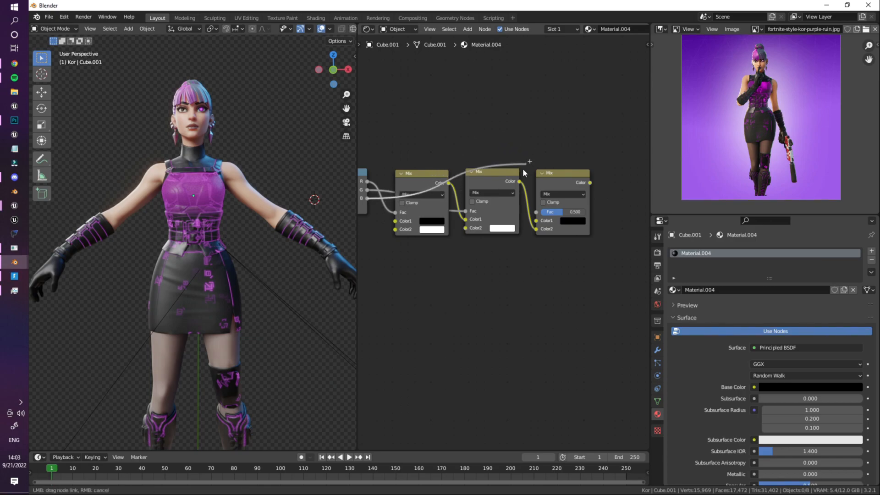
{"action": "left_click_drag", "start_coordinate": [538, 211], "coordinate": [538, 210]}
Add a fourth MixRGB node and connect the third Mix's Color output to its Fac
{"action": "key", "text": "shift+a"}
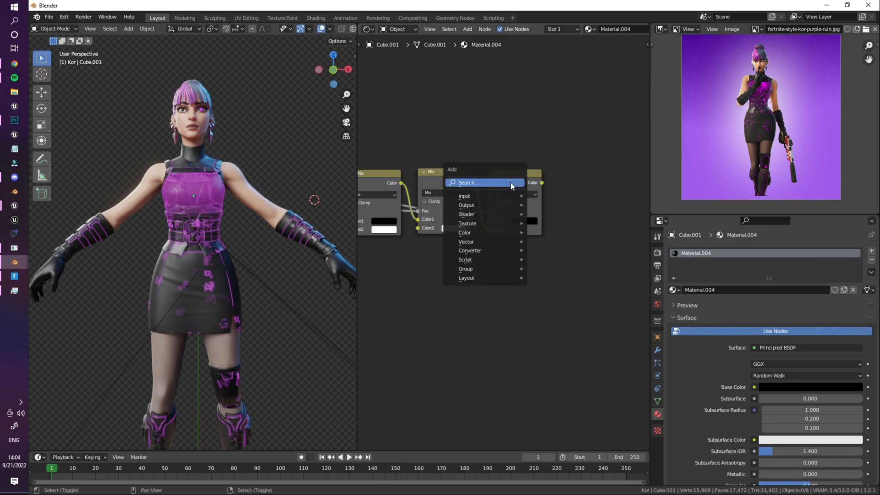
{"action": "left_click", "coordinate": [510, 182]}
{"action": "type", "text": "mix"}
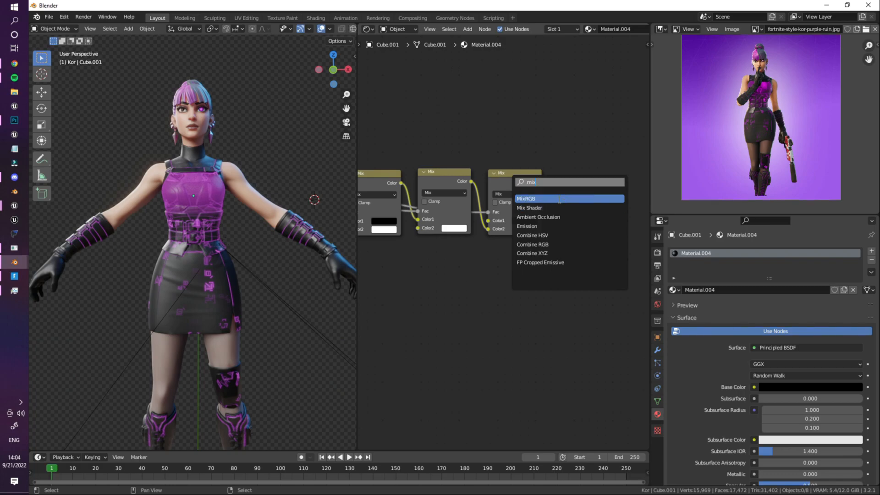
{"action": "key", "text": "Return"}
{"action": "left_click", "coordinate": [624, 192]}
{"action": "scroll", "coordinate": [625, 192], "scroll_direction": "up", "scroll_amount": 1}
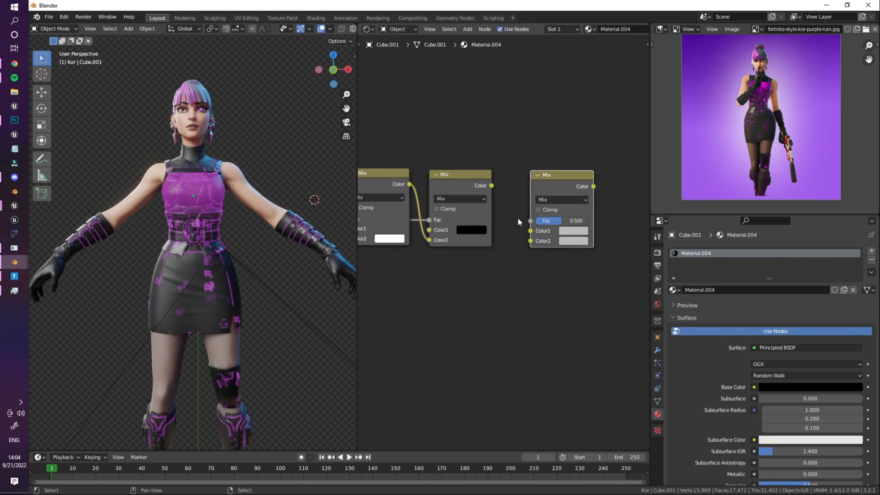
{"action": "left_click_drag", "start_coordinate": [490, 181], "coordinate": [532, 216]}
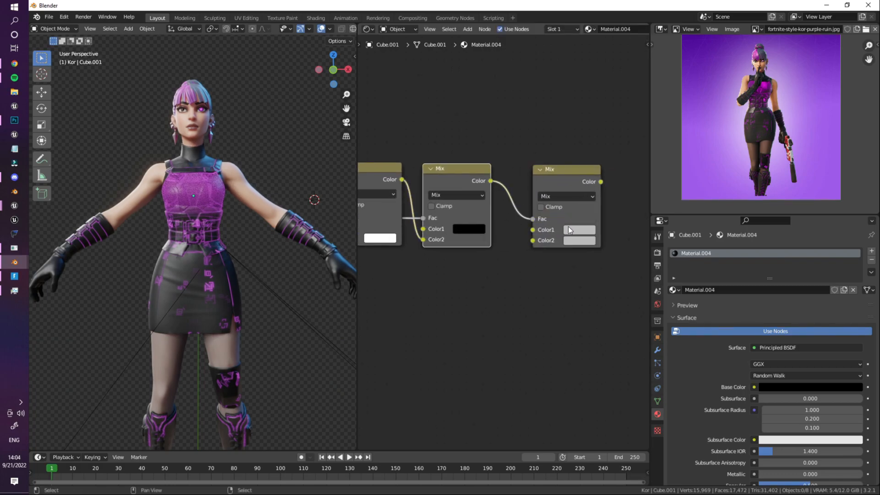
Set the fourth Mix's Color1 to black and its Color2 to purple with H 0.773, S 0.941 and V 1.000
{"action": "scroll", "coordinate": [570, 230], "scroll_direction": "up", "scroll_amount": 1}
{"action": "left_click", "coordinate": [514, 230]}
{"action": "left_click_drag", "start_coordinate": [599, 123], "coordinate": [602, 146]}
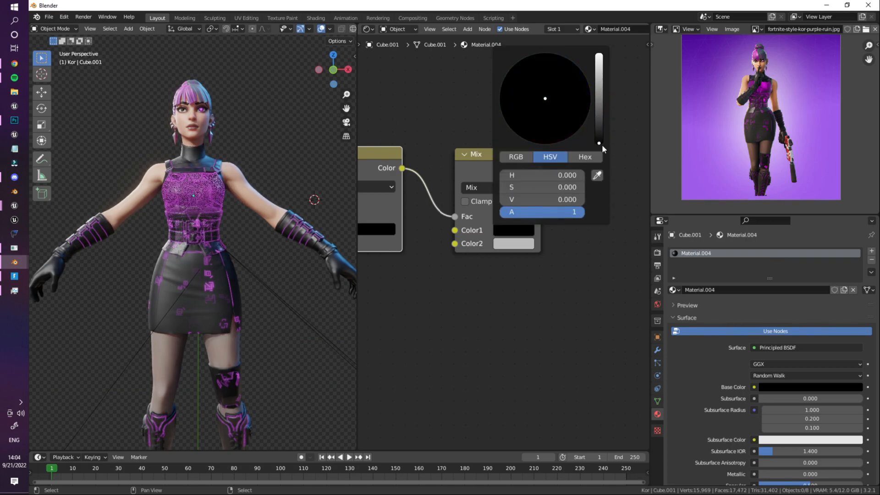
{"action": "left_click", "coordinate": [514, 244]}
{"action": "left_click", "coordinate": [577, 120]}
{"action": "left_click", "coordinate": [599, 69]}
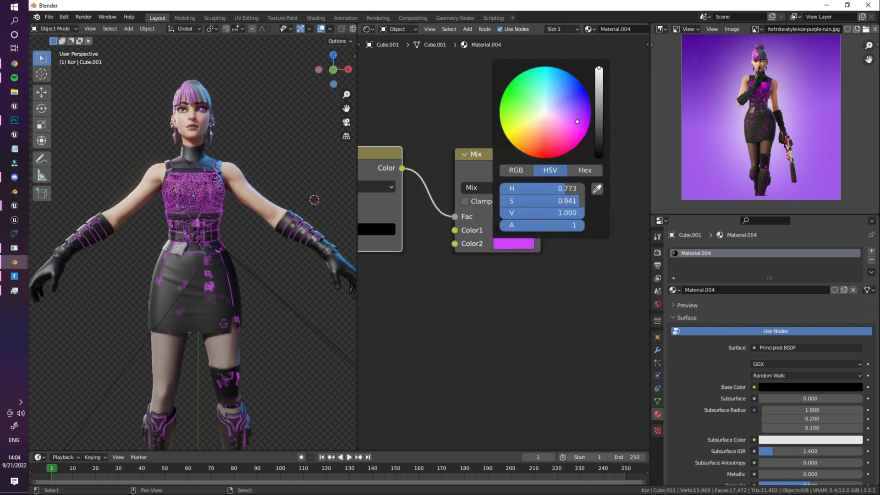
Connect the purple Mix node's Color to the Principled BSDF's Emission and set Emission Strength to 50
{"action": "scroll", "coordinate": [534, 252], "scroll_direction": "down", "scroll_amount": 5}
{"action": "left_click_drag", "start_coordinate": [444, 199], "coordinate": [508, 254]}
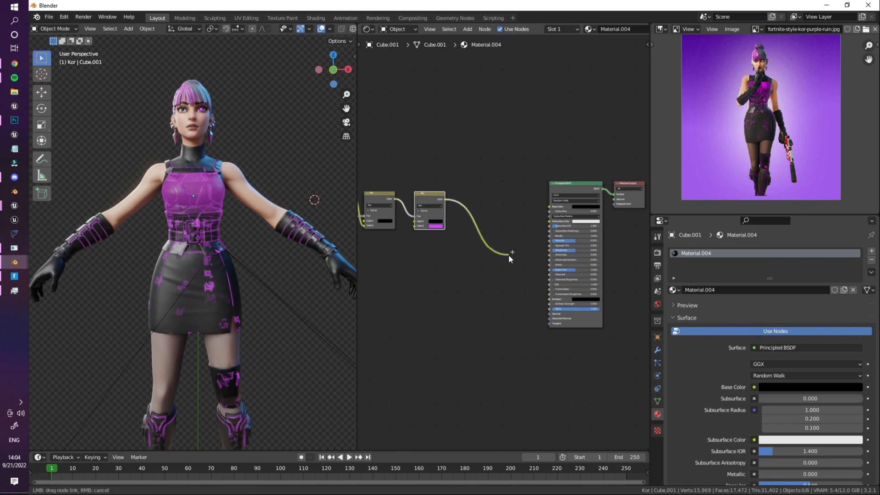
{"action": "left_click_drag", "start_coordinate": [537, 298], "coordinate": [548, 299]}
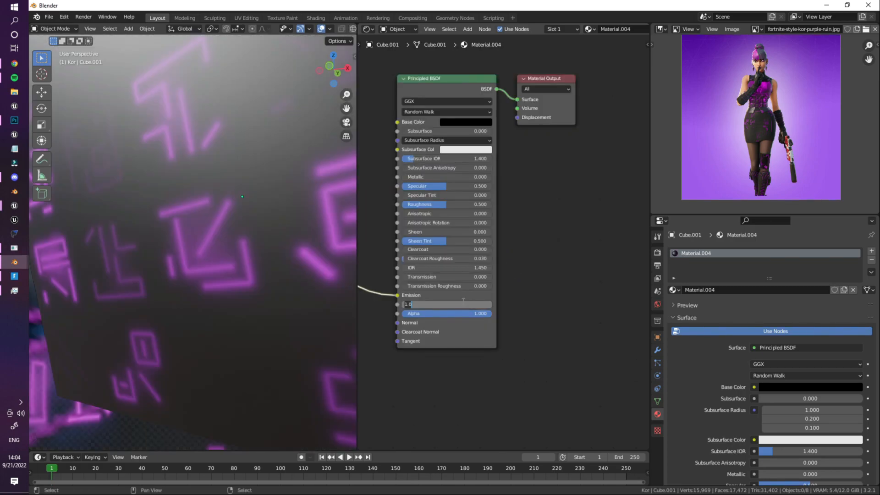
{"action": "left_click", "coordinate": [462, 301]}
{"action": "type", "text": "50"}
{"action": "key", "text": "Return"}
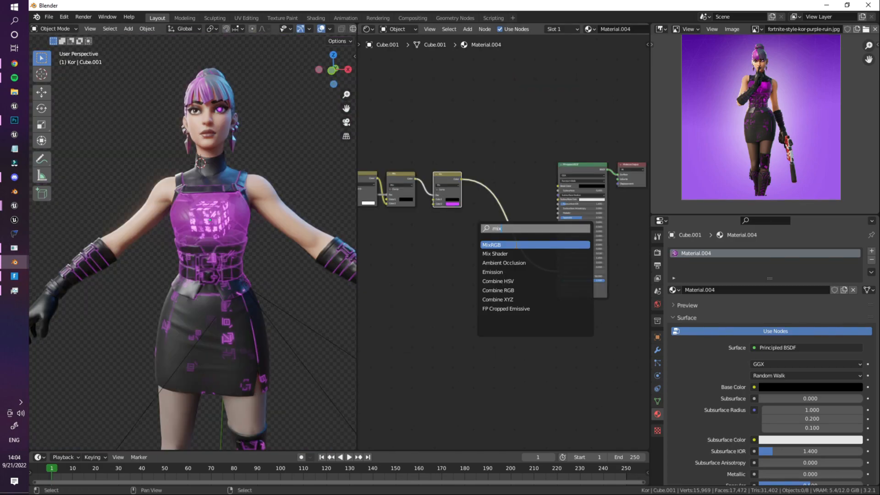
Insert a MixRGB node into the Emission link, set its blend mode to Add and its Fac to 1.000
{"action": "left_click", "coordinate": [490, 229]}
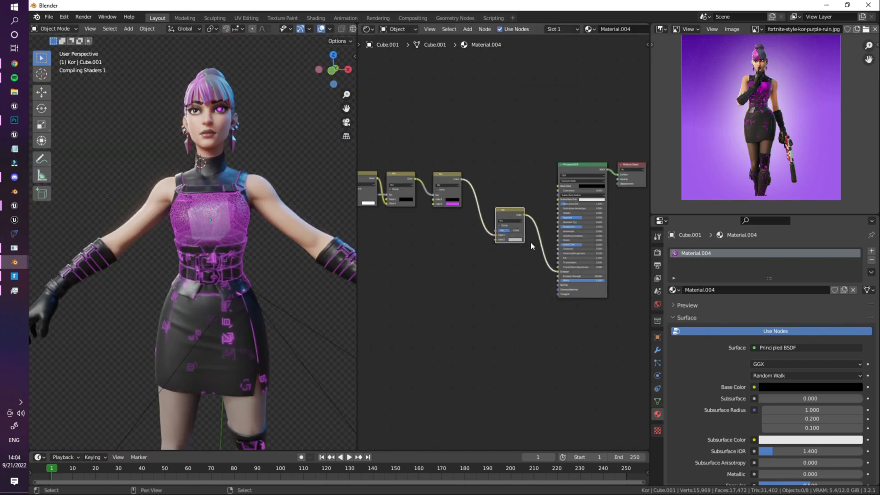
{"action": "scroll", "coordinate": [505, 197], "scroll_direction": "up", "scroll_amount": 3}
{"action": "left_click", "coordinate": [505, 197]}
{"action": "left_click", "coordinate": [504, 286]}
{"action": "left_click_drag", "start_coordinate": [518, 217], "coordinate": [541, 216]}
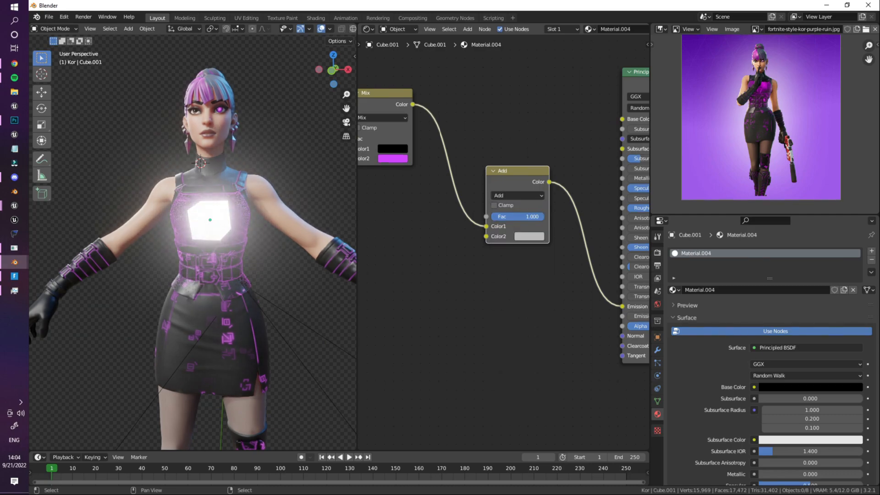
{"action": "scroll", "coordinate": [500, 303], "scroll_direction": "down", "scroll_amount": 2}
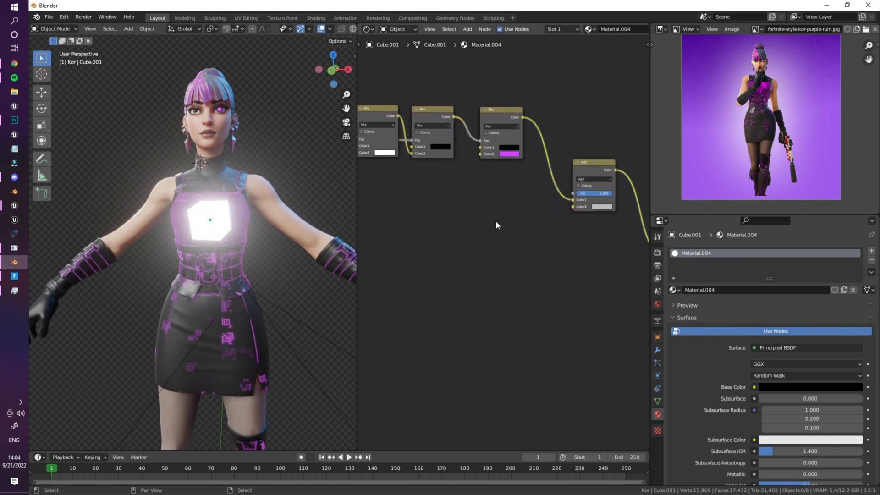
{"action": "key", "text": "shift+a"}
{"action": "left_click", "coordinate": [497, 222]}
{"action": "type", "text": "coor"}
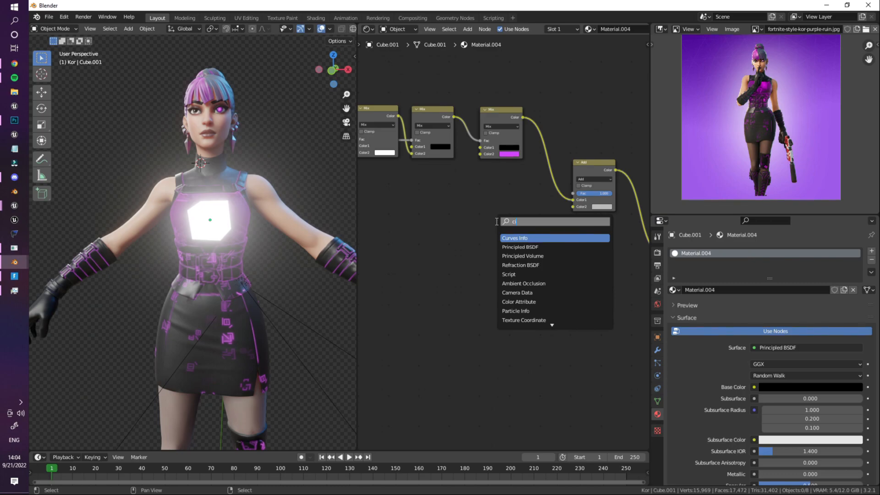
{"action": "key", "text": "Return"}
{"action": "left_click", "coordinate": [430, 207]}
{"action": "key", "text": "x"}
Add a Gradient Texture node below the row of Mix nodes
{"action": "key", "text": "shift+a"}
{"action": "left_click", "coordinate": [435, 209]}
{"action": "type", "text": "grad"}
{"action": "left_click", "coordinate": [461, 222]}
{"action": "left_click", "coordinate": [492, 242]}
{"action": "left_click", "coordinate": [493, 246]}
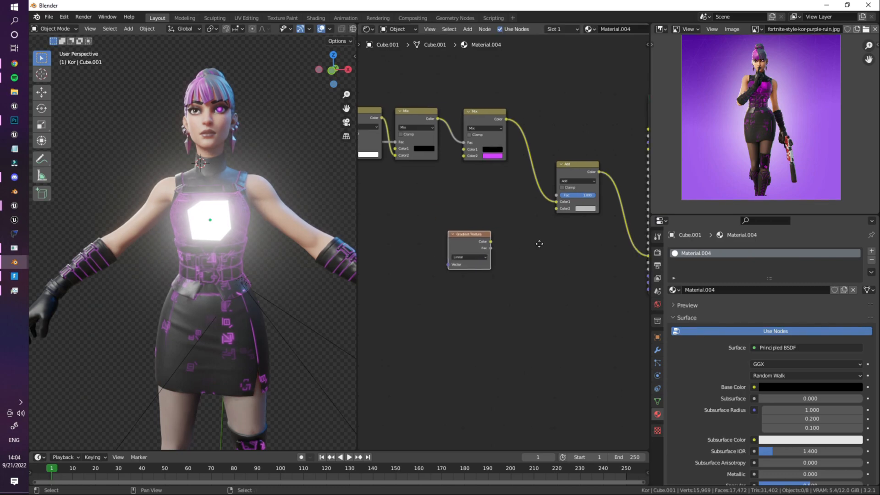
Add a ColorRamp node beside the Gradient Texture node
{"action": "scroll", "coordinate": [517, 245], "scroll_direction": "up", "scroll_amount": 2}
{"action": "key", "text": "shift+a"}
{"action": "type", "text": "col"}
{"action": "key", "text": "Return"}
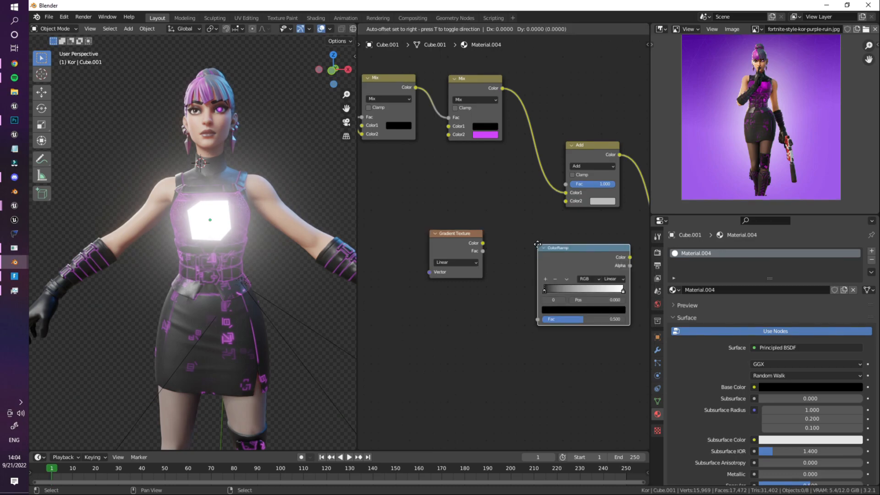
{"action": "left_click", "coordinate": [486, 235]}
Add linked Texture Coordinate and Mapping nodes in front of the Gradient Texture
{"action": "middle_click_drag", "start_coordinate": [486, 234], "coordinate": [564, 220]}
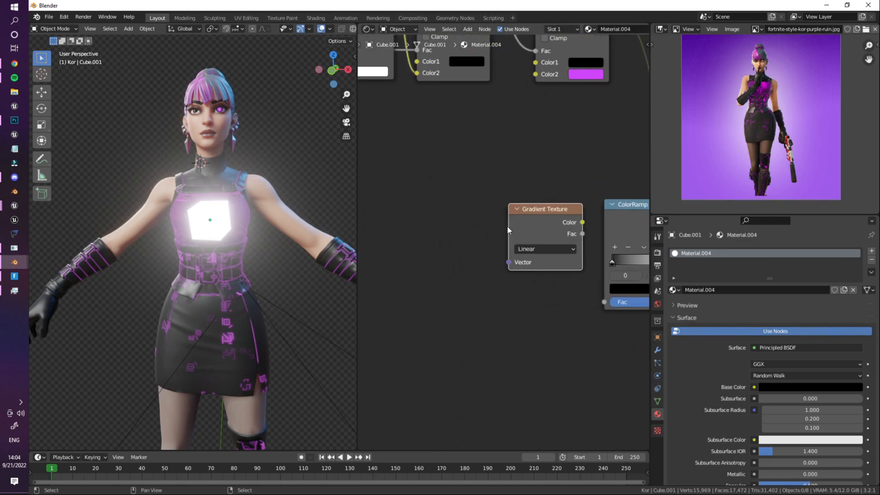
{"action": "scroll", "coordinate": [504, 229], "scroll_direction": "up", "scroll_amount": 2}
{"action": "scroll", "coordinate": [489, 257], "scroll_direction": "down", "scroll_amount": 2}
{"action": "key", "text": "ctrl+t"}
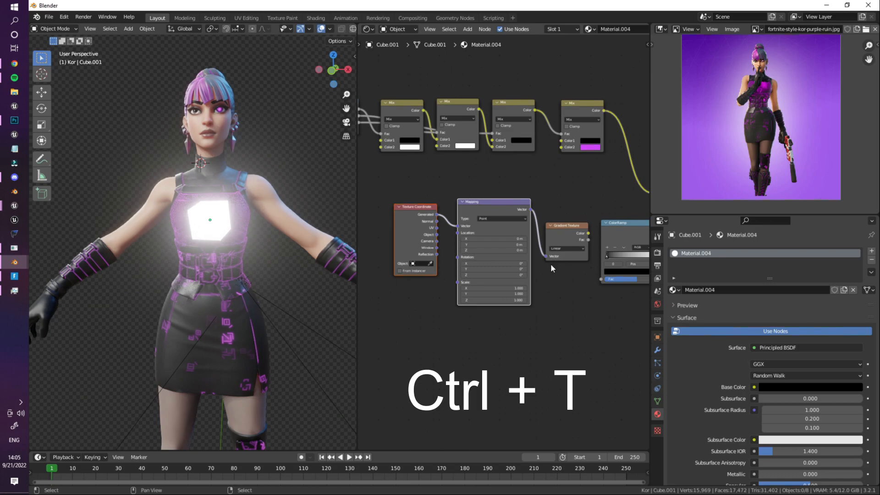
Add a Value node and connect it to the Mapping node's Scale input
{"action": "middle_click_drag", "start_coordinate": [496, 267], "coordinate": [534, 266]}
{"action": "key", "text": "shift+a"}
{"action": "mouse_move", "coordinate": [490, 262]}
{"action": "left_click", "coordinate": [554, 357]}
{"action": "left_click", "coordinate": [427, 300]}
{"action": "left_click_drag", "start_coordinate": [454, 280], "coordinate": [453, 278]}
Set the Gradient Texture's type to Spherical
{"action": "scroll", "coordinate": [531, 243], "scroll_direction": "up", "scroll_amount": 5}
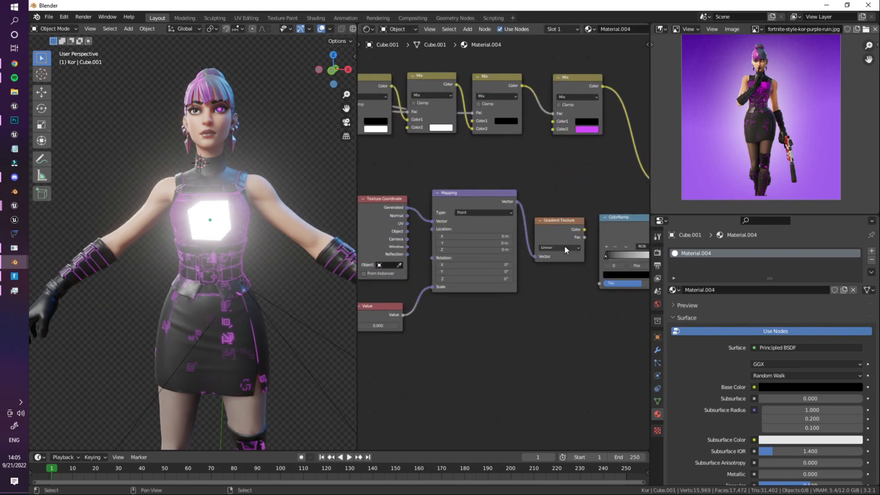
{"action": "scroll", "coordinate": [489, 239], "scroll_direction": "up", "scroll_amount": 1}
{"action": "left_click", "coordinate": [476, 250]}
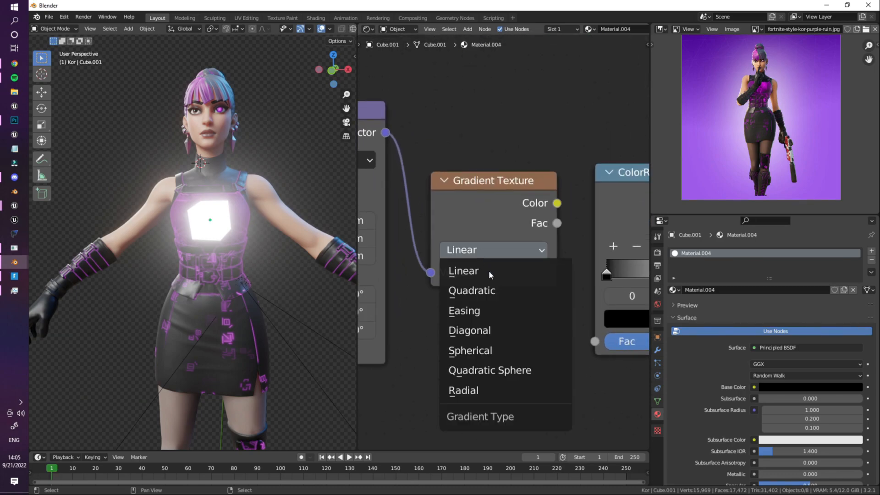
{"action": "left_click", "coordinate": [477, 347]}
{"action": "scroll", "coordinate": [463, 251], "scroll_direction": "down", "scroll_amount": 2}
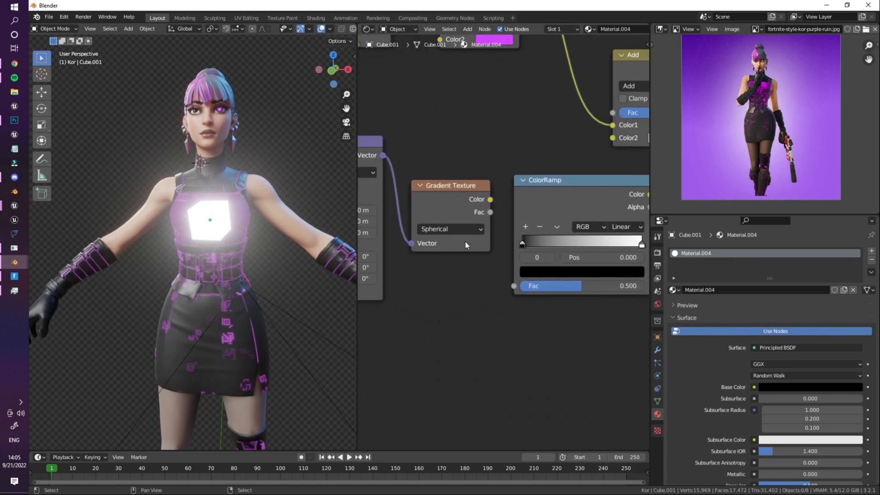
Connect the Gradient Texture's Fac to the ColorRamp's Fac and the ramp's Color to the Add node's Color2
{"action": "left_click_drag", "start_coordinate": [515, 288], "coordinate": [514, 287]}
{"action": "middle_click_drag", "start_coordinate": [525, 260], "coordinate": [397, 284]}
{"action": "left_click_drag", "start_coordinate": [524, 218], "coordinate": [487, 162]}
Select the whole gradient node chain and reposition it below the row of Mix nodes
{"action": "scroll", "coordinate": [555, 238], "scroll_direction": "down", "scroll_amount": 11}
{"action": "left_click_drag", "start_coordinate": [589, 216], "coordinate": [360, 440]}
{"action": "key", "text": "g"}
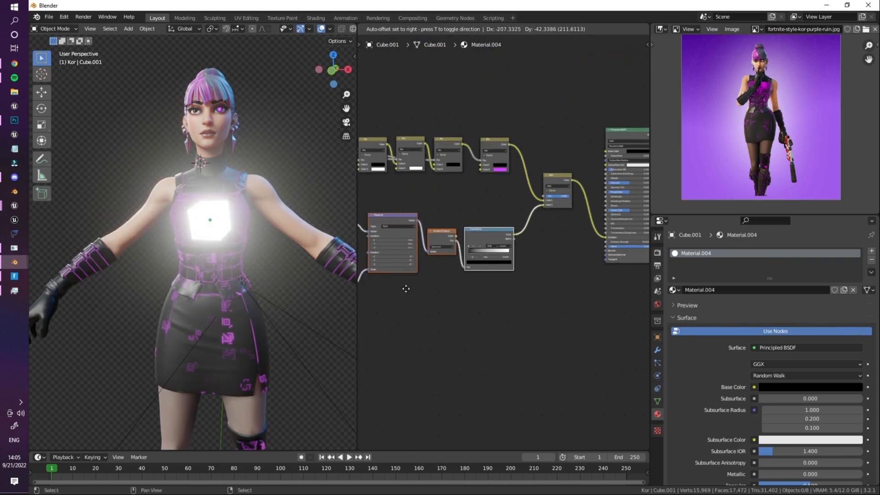
{"action": "left_click", "coordinate": [415, 278]}
Shift the ColorRamp's light stop slightly inward and darken its colour to tame the added glow
{"action": "scroll", "coordinate": [504, 243], "scroll_direction": "up", "scroll_amount": 6}
{"action": "left_click_drag", "start_coordinate": [545, 241], "coordinate": [540, 241]}
{"action": "left_click", "coordinate": [485, 269]}
{"action": "left_click_drag", "start_coordinate": [521, 112], "coordinate": [522, 171]}
{"action": "left_click", "coordinate": [501, 164]}
{"action": "left_click", "coordinate": [484, 269]}
Set the Mapping node's Location to X 0.3 m, Y 0.5 m and Z -0.8 m
{"action": "middle_click_drag", "start_coordinate": [406, 173], "coordinate": [521, 137]}
{"action": "middle_click_drag", "start_coordinate": [438, 184], "coordinate": [485, 188]}
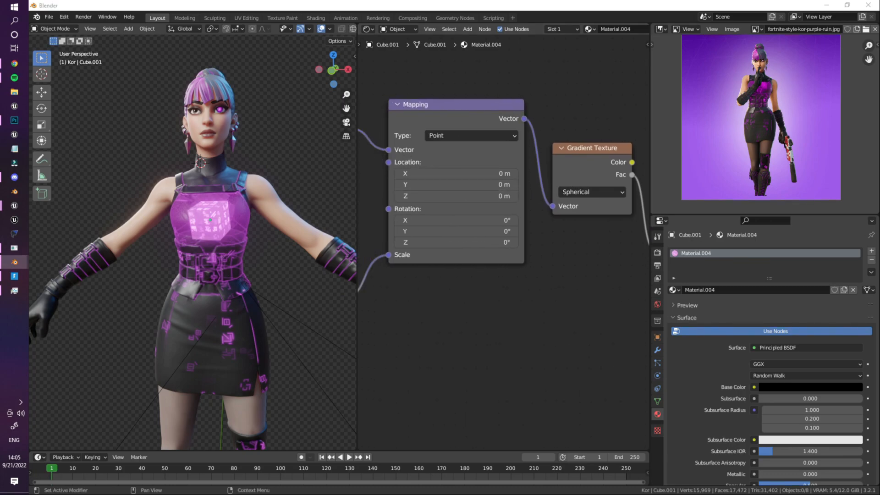
{"action": "middle_click_drag", "start_coordinate": [474, 261], "coordinate": [498, 271]}
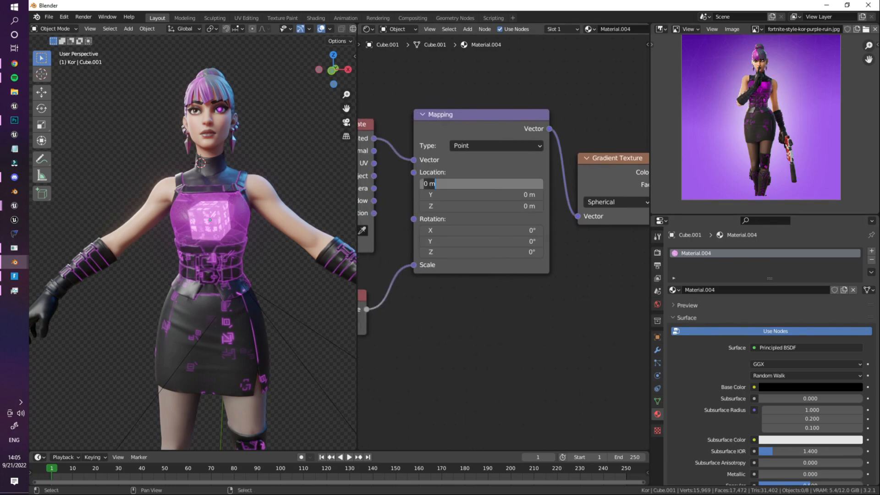
{"action": "left_click", "coordinate": [485, 194]}
{"action": "type", "text": "0.5"}
{"action": "key", "text": "Return"}
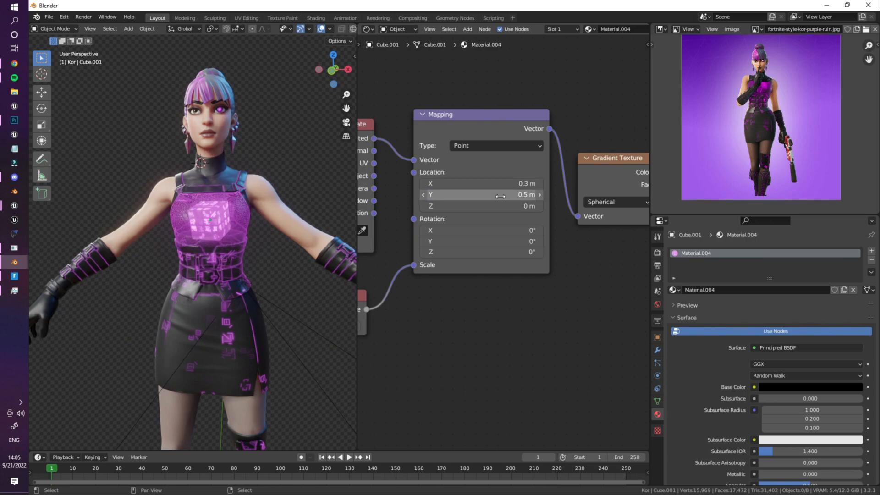
{"action": "left_click", "coordinate": [493, 206]}
{"action": "type", "text": "-0.8"}
{"action": "key", "text": "Return"}
{"action": "scroll", "coordinate": [455, 267], "scroll_direction": "down", "scroll_amount": 2}
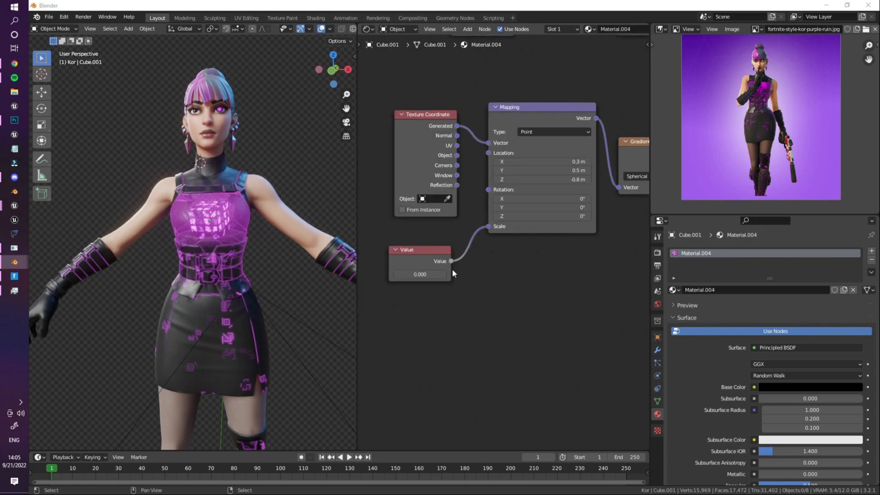
Adjust the Value node driving the Mapping scale to about 0.7
{"action": "left_click", "coordinate": [442, 275]}
{"action": "left_click", "coordinate": [442, 274]}
{"action": "left_click", "coordinate": [443, 274]}
{"action": "left_click", "coordinate": [443, 274]}
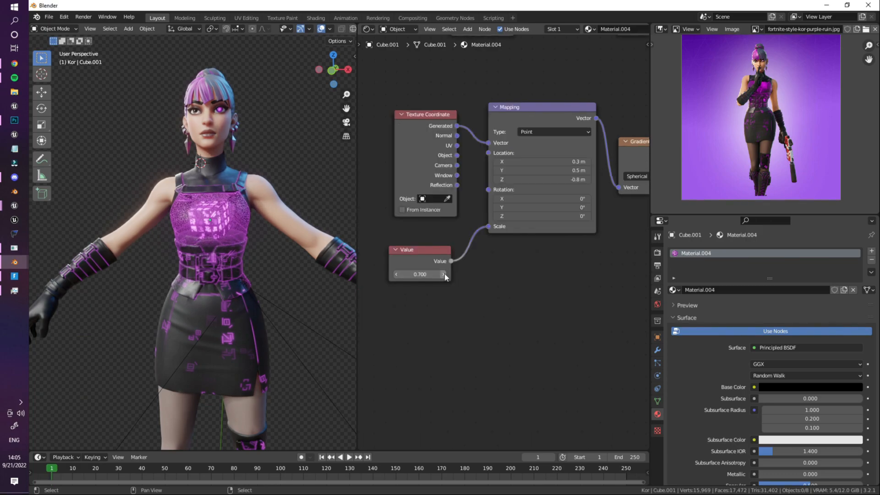
{"action": "left_click", "coordinate": [396, 274]}
Insert a Mix Shader node between the Principled BSDF and the Material Output
{"action": "key", "text": "shift+a"}
{"action": "left_click", "coordinate": [486, 156]}
{"action": "type", "text": "mix"}
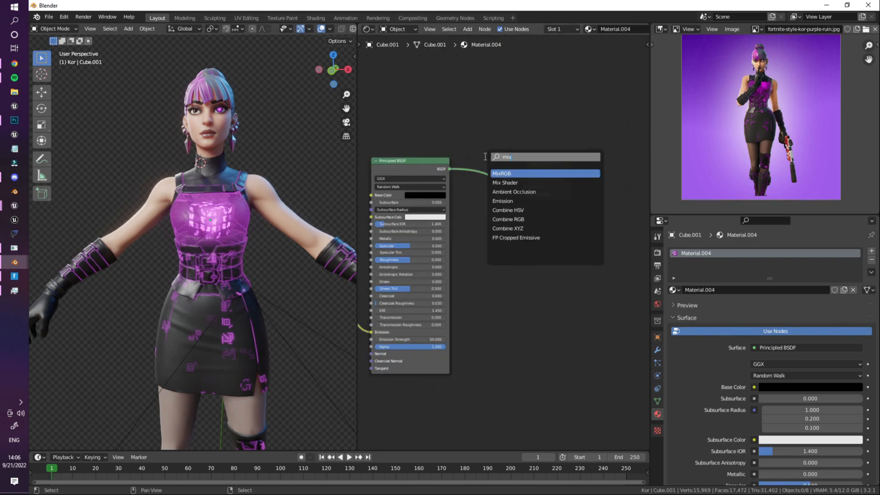
{"action": "left_click", "coordinate": [505, 183]}
{"action": "left_click", "coordinate": [505, 182]}
Add an Emission node linked to the Mix Shader's second Shader input and place it below the Mix Shader
{"action": "scroll", "coordinate": [628, 154], "scroll_direction": "up", "scroll_amount": 5}
{"action": "middle_click_drag", "start_coordinate": [504, 85], "coordinate": [536, 124]}
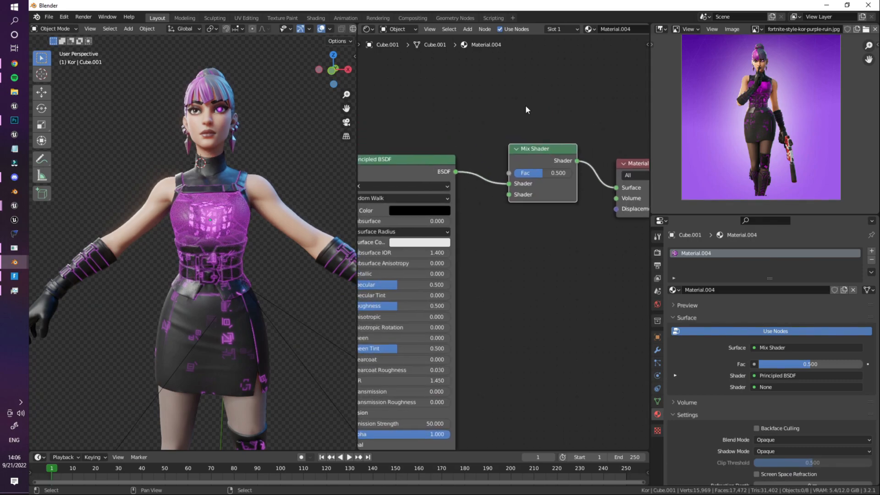
{"action": "key", "text": "shift+a"}
{"action": "left_click", "coordinate": [520, 95]}
{"action": "type", "text": "e"}
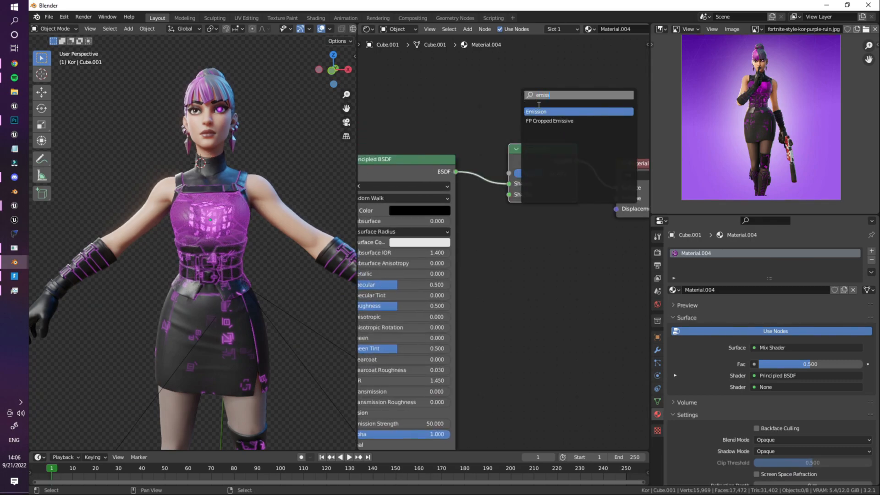
{"action": "type", "text": "miss"}
{"action": "left_click", "coordinate": [539, 112]}
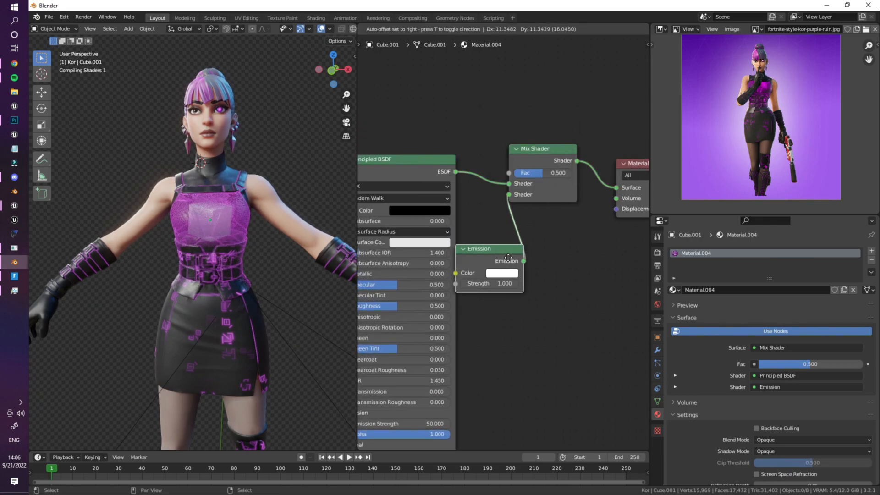
{"action": "left_click", "coordinate": [530, 263]}
Add a Layer Weight node above the Principled BSDF and set its Blend to 0.100
{"action": "scroll", "coordinate": [470, 98], "scroll_direction": "up", "scroll_amount": 1}
{"action": "middle_click_drag", "start_coordinate": [469, 96], "coordinate": [508, 121]}
{"action": "key", "text": "shift+a"}
{"action": "left_click", "coordinate": [507, 119]}
{"action": "type", "text": "layer"}
{"action": "key", "text": "Return"}
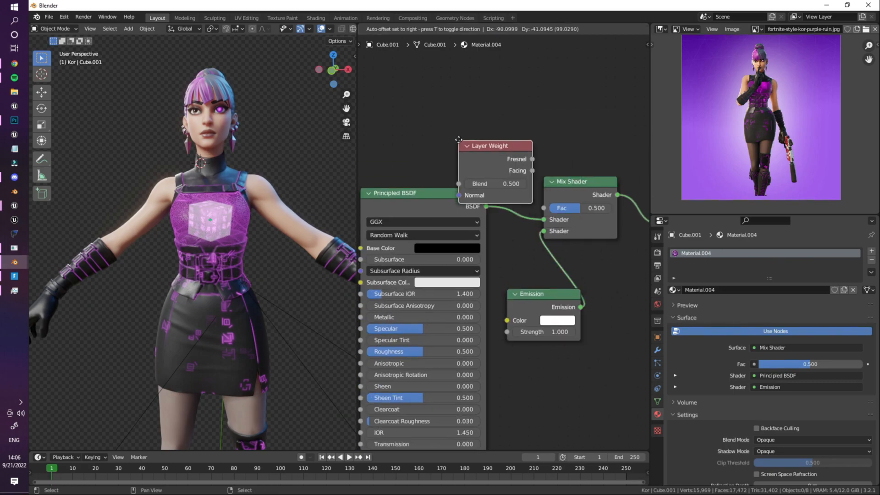
{"action": "left_click", "coordinate": [459, 88]}
{"action": "middle_click_drag", "start_coordinate": [459, 88], "coordinate": [466, 103]}
{"action": "scroll", "coordinate": [465, 103], "scroll_direction": "up", "scroll_amount": 4}
{"action": "middle_click_drag", "start_coordinate": [465, 135], "coordinate": [515, 143]}
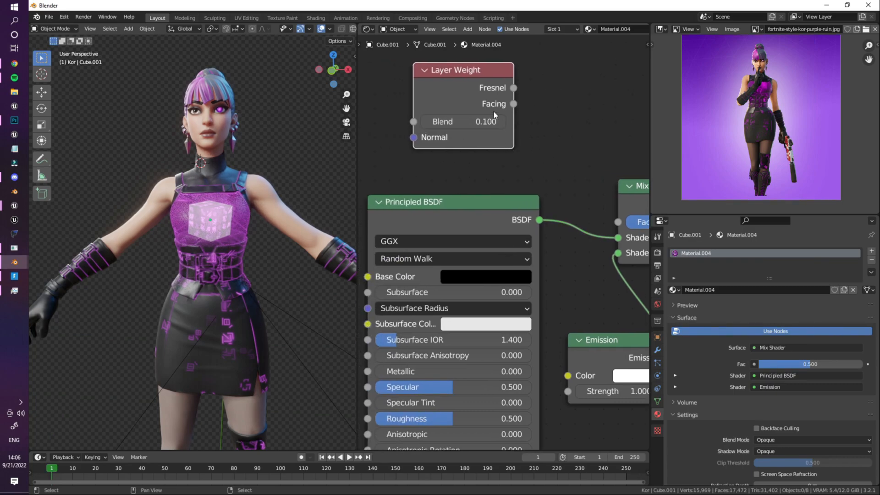
Add a ColorRamp node beside the Layer Weight and connect the Fresnel output to the ramp's Fac
{"action": "key", "text": "shift+a"}
{"action": "type", "text": "co"}
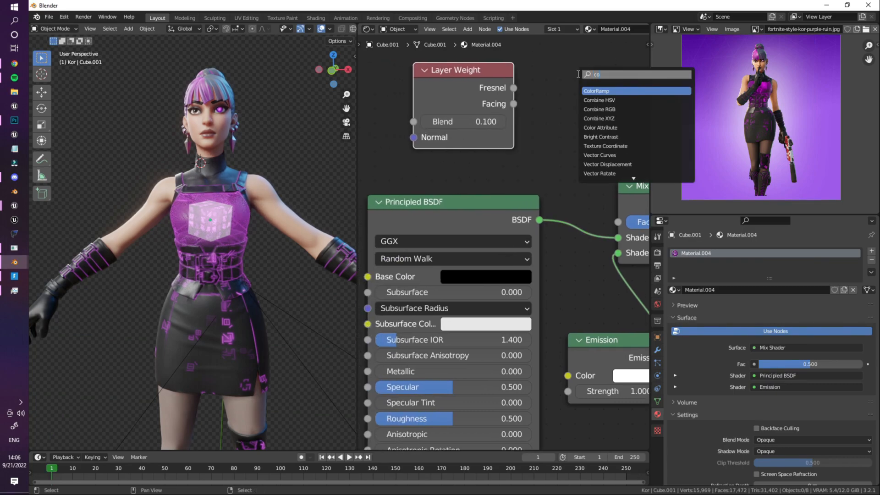
{"action": "key", "text": "Return"}
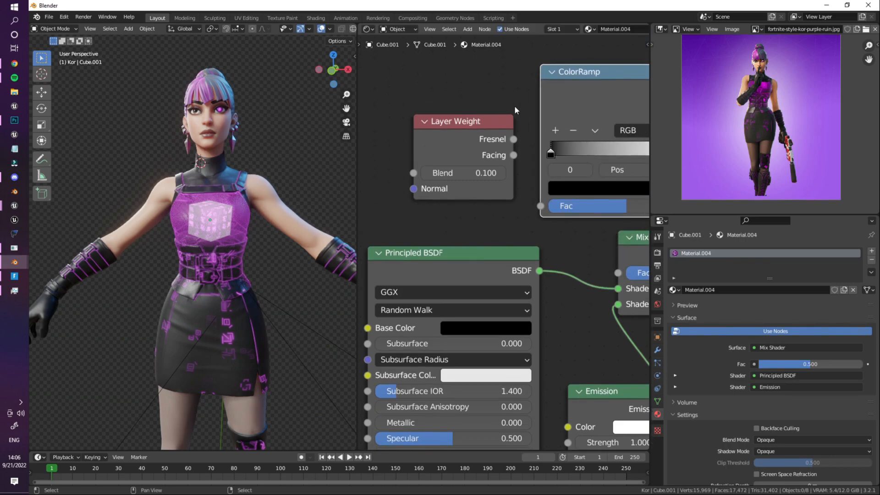
{"action": "scroll", "coordinate": [518, 126], "scroll_direction": "down", "scroll_amount": 3}
{"action": "left_click_drag", "start_coordinate": [544, 96], "coordinate": [418, 156]}
{"action": "scroll", "coordinate": [451, 175], "scroll_direction": "down", "scroll_amount": 2}
{"action": "left_click_drag", "start_coordinate": [467, 206], "coordinate": [466, 206]}
Connect the Fresnel ColorRamp's Color output to the Mix Shader's Fac
{"action": "middle_click_drag", "start_coordinate": [562, 151], "coordinate": [494, 103]}
{"action": "left_click_drag", "start_coordinate": [489, 96], "coordinate": [503, 106]}
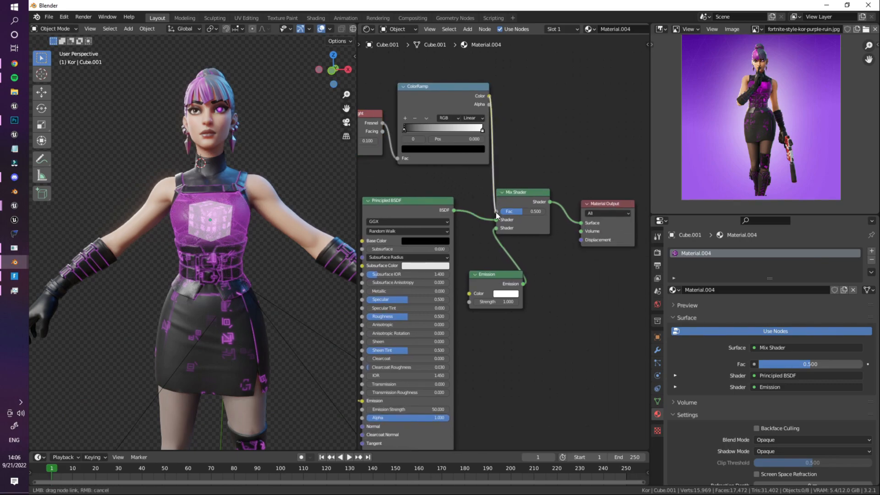
{"action": "left_click_drag", "start_coordinate": [496, 213], "coordinate": [496, 211]}
Set the Emission node's Strength to 50 and its colour to a saturated magenta pink
{"action": "left_click", "coordinate": [539, 315]}
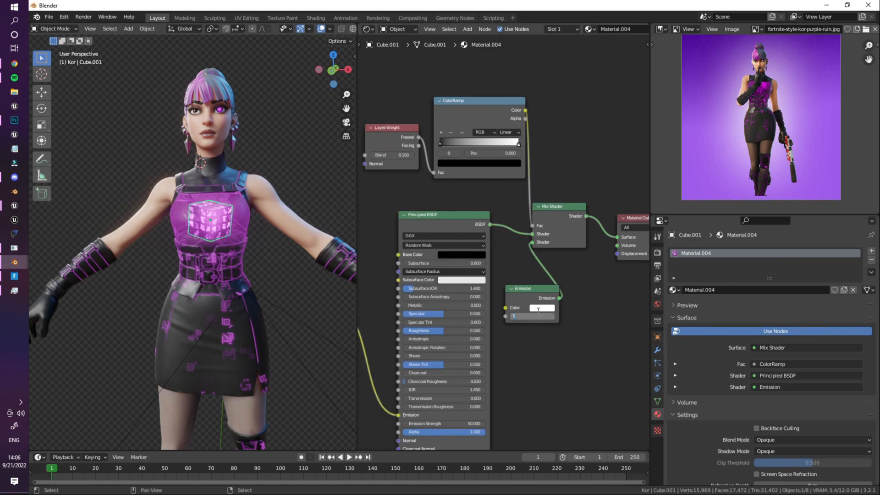
{"action": "type", "text": "50"}
{"action": "key", "text": "Return"}
{"action": "left_click", "coordinate": [542, 308]}
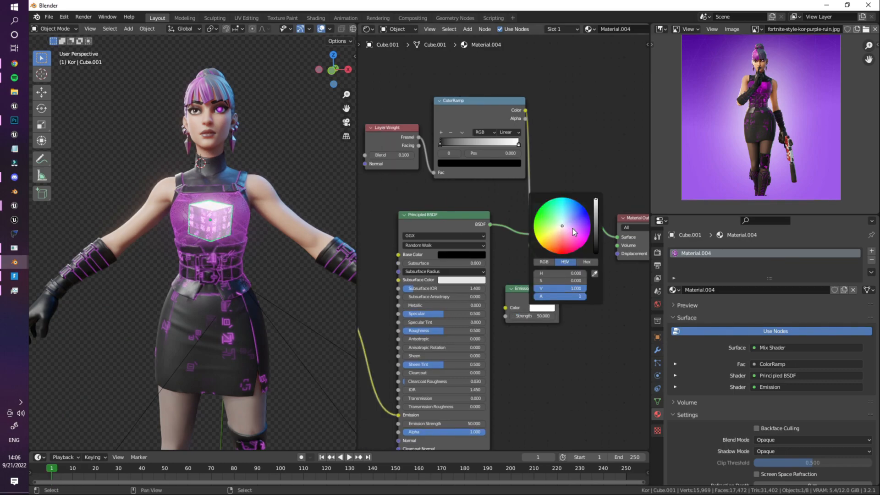
{"action": "left_click", "coordinate": [578, 234]}
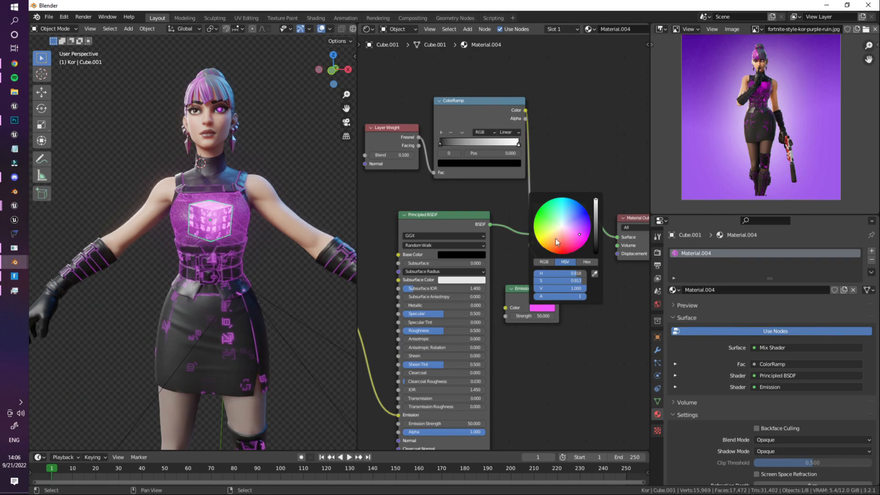
Rotate the chest cube freely with the trackball rotation
{"action": "left_click", "coordinate": [351, 201]}
{"action": "left_click", "coordinate": [229, 227]}
{"action": "left_click", "coordinate": [228, 227]}
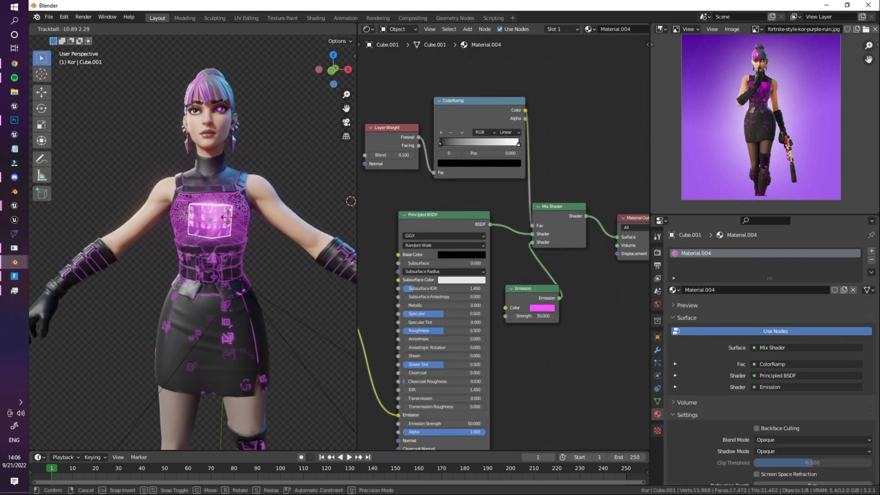
Add a Child Of object constraint to the chest cube with the armature F_MED_Division_LOD0.ao as its target
{"action": "key", "text": "a"}
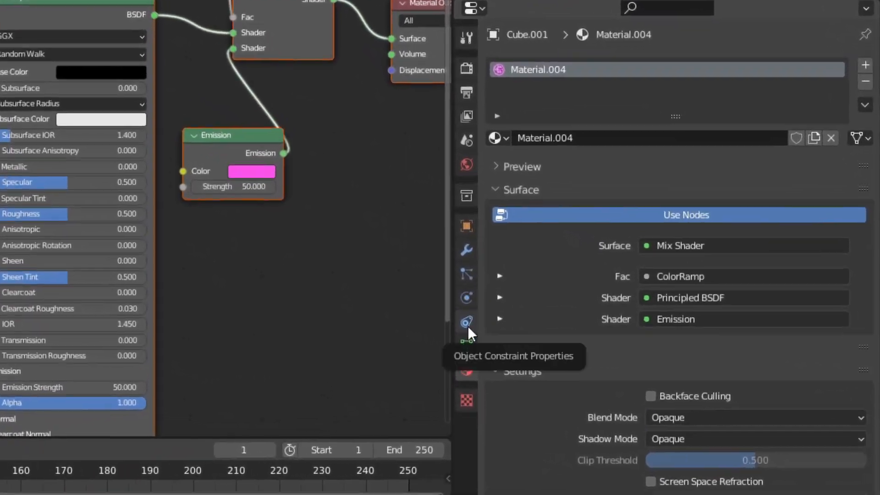
{"action": "left_click", "coordinate": [569, 359]}
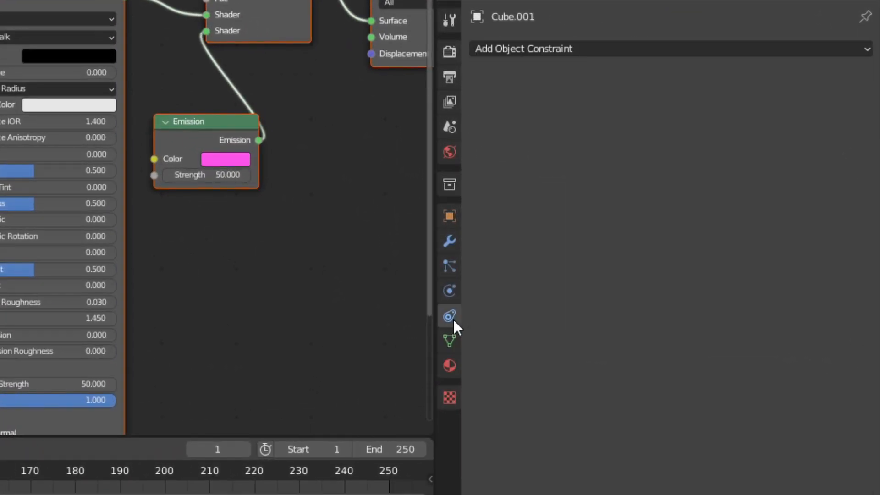
{"action": "left_click", "coordinate": [542, 47]}
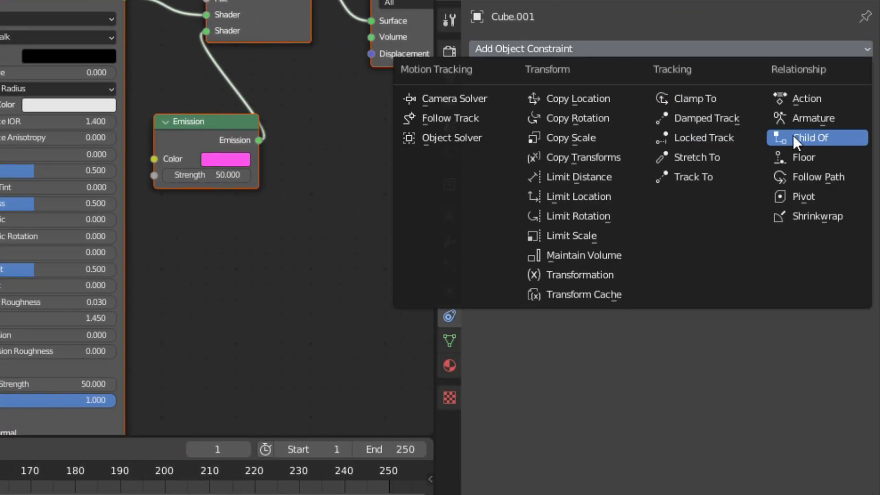
{"action": "left_click", "coordinate": [747, 137]}
{"action": "left_click", "coordinate": [772, 51]}
{"action": "left_click", "coordinate": [772, 51]}
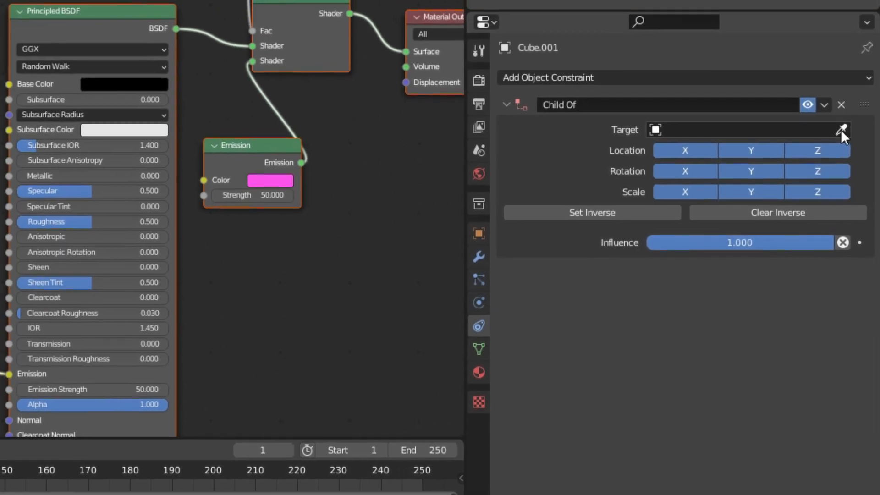
{"action": "left_click", "coordinate": [841, 130]}
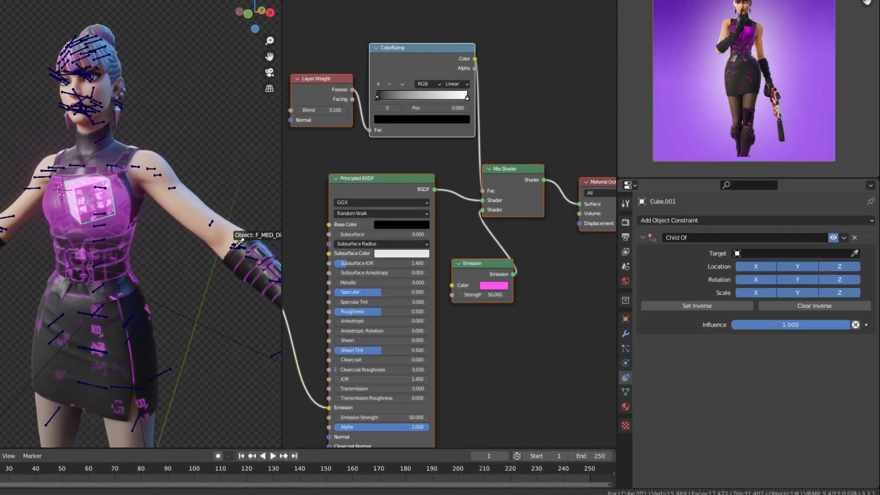
{"action": "left_click", "coordinate": [238, 243]}
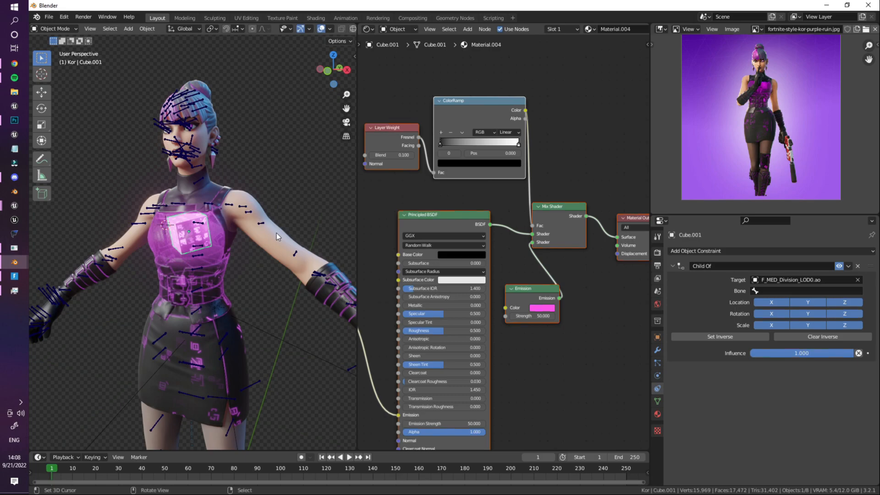
Set the Child Of constraint's bone to spine_05 and set the inverse
{"action": "scroll", "coordinate": [277, 233], "scroll_direction": "down", "scroll_amount": 5}
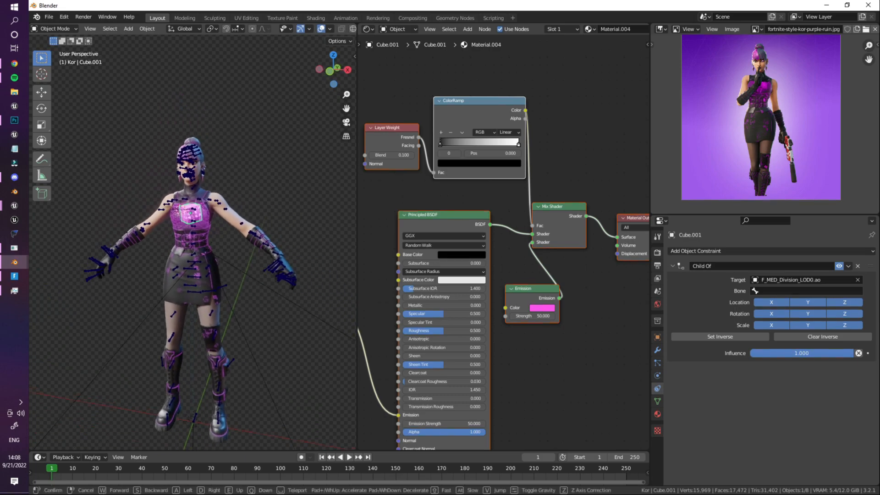
{"action": "left_click", "coordinate": [813, 290]}
{"action": "type", "text": "spine"}
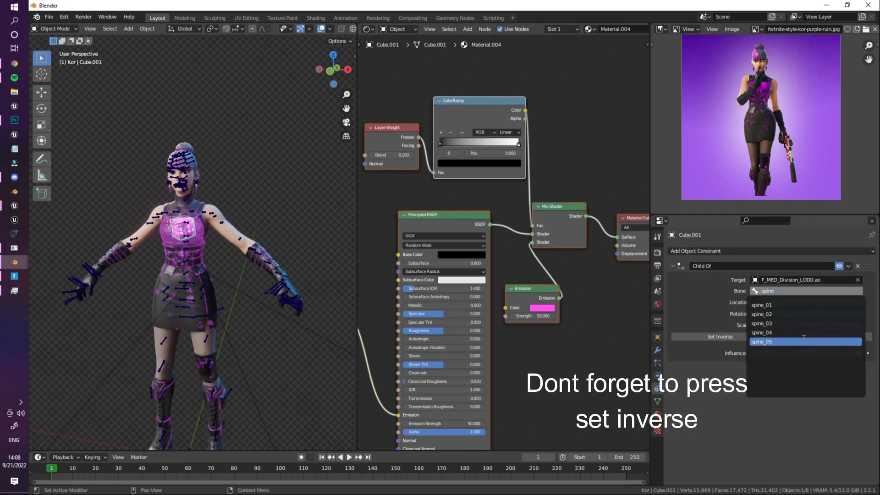
{"action": "left_click", "coordinate": [803, 341]}
{"action": "left_click", "coordinate": [733, 336]}
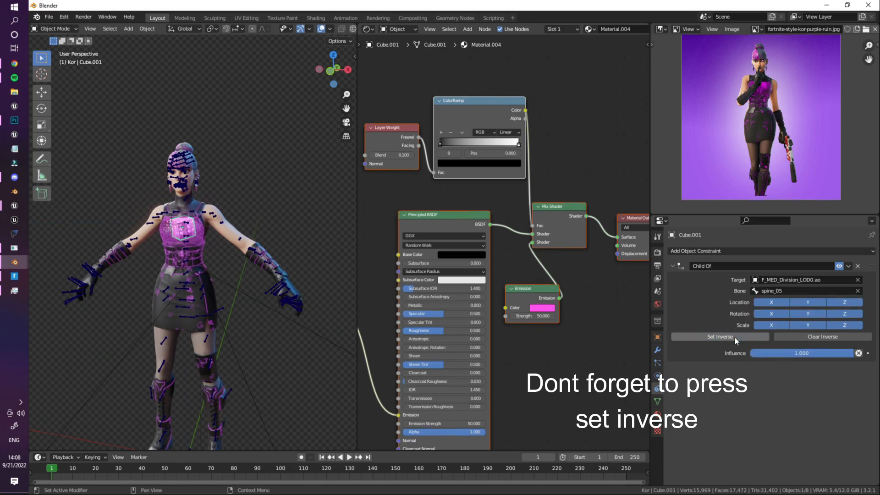
Put the character's armature into Pose Mode and try moving a bone to test the cube's constraint
{"action": "left_click", "coordinate": [187, 224]}
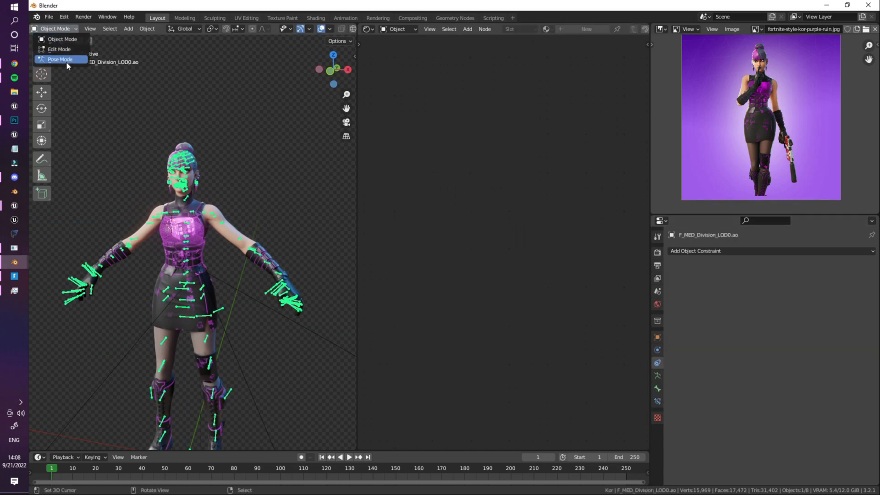
{"action": "left_click", "coordinate": [60, 59]}
{"action": "scroll", "coordinate": [197, 254], "scroll_direction": "up", "scroll_amount": 2}
{"action": "left_click_drag", "start_coordinate": [197, 254], "coordinate": [251, 221]}
{"action": "right_click", "coordinate": [250, 221]}
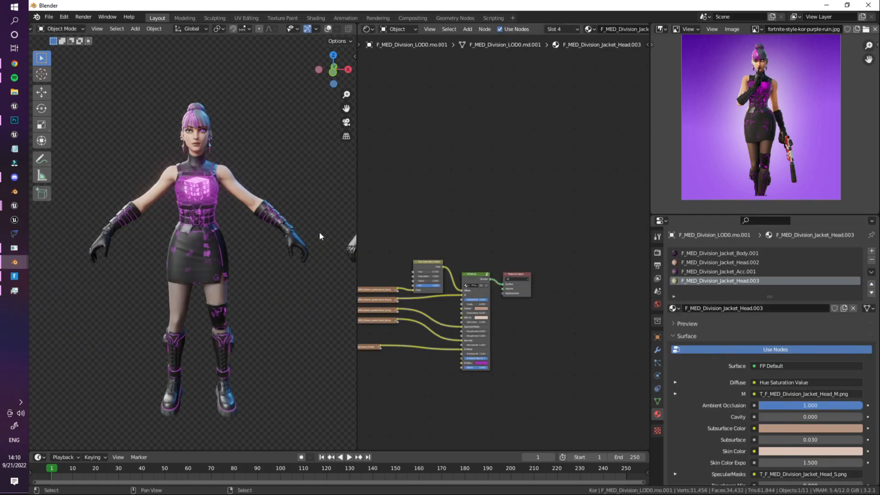
In the F_MED_Division_Jacket_Acc.001 material, set the FP Default emissive colour to orange (H 0.033, S 0.957, V 1.000)
{"action": "key", "text": "shift+grave"}
{"action": "key", "text": "w"}
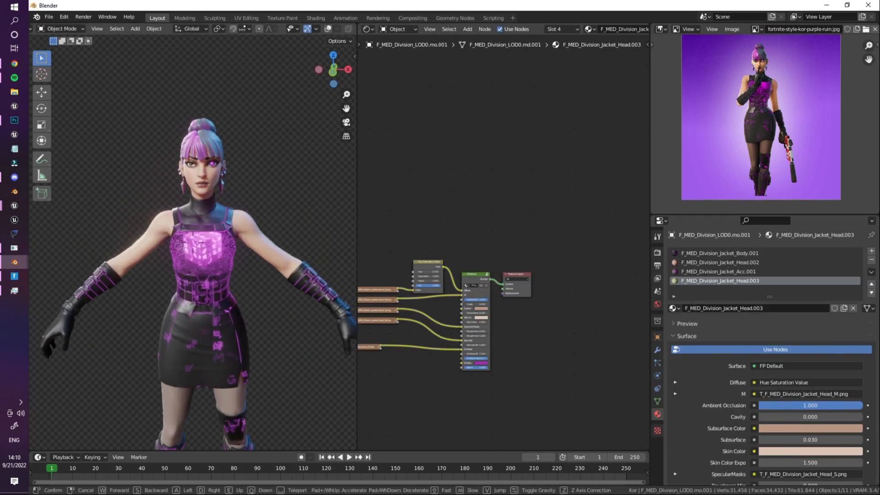
{"action": "key", "text": "s"}
{"action": "key", "text": "a"}
{"action": "left_click", "coordinate": [204, 144]}
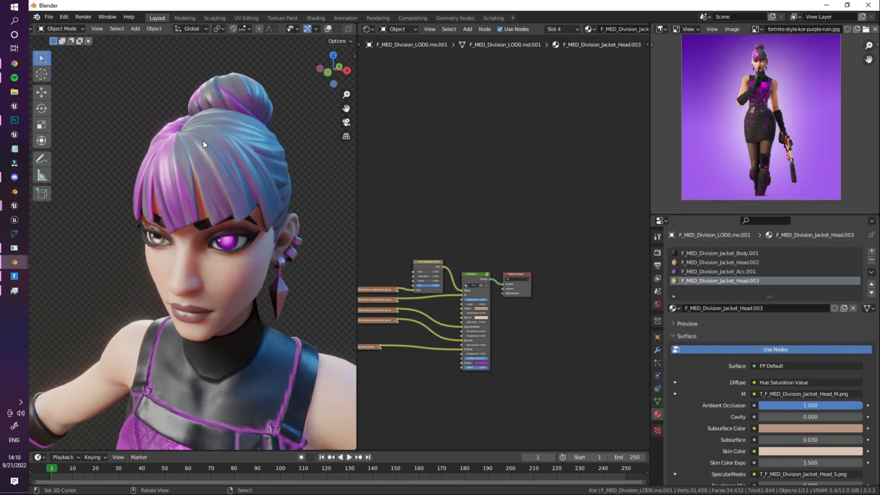
{"action": "left_click", "coordinate": [729, 272]}
{"action": "middle_click_drag", "start_coordinate": [376, 270], "coordinate": [468, 205]}
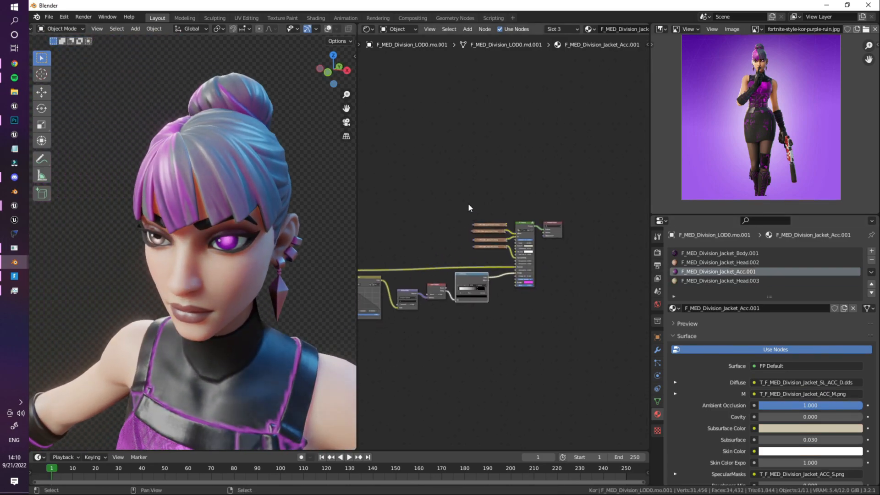
{"action": "scroll", "coordinate": [468, 205], "scroll_direction": "up", "scroll_amount": 6}
{"action": "scroll", "coordinate": [527, 238], "scroll_direction": "up", "scroll_amount": 2}
{"action": "left_click", "coordinate": [527, 238]}
{"action": "left_click", "coordinate": [543, 140]}
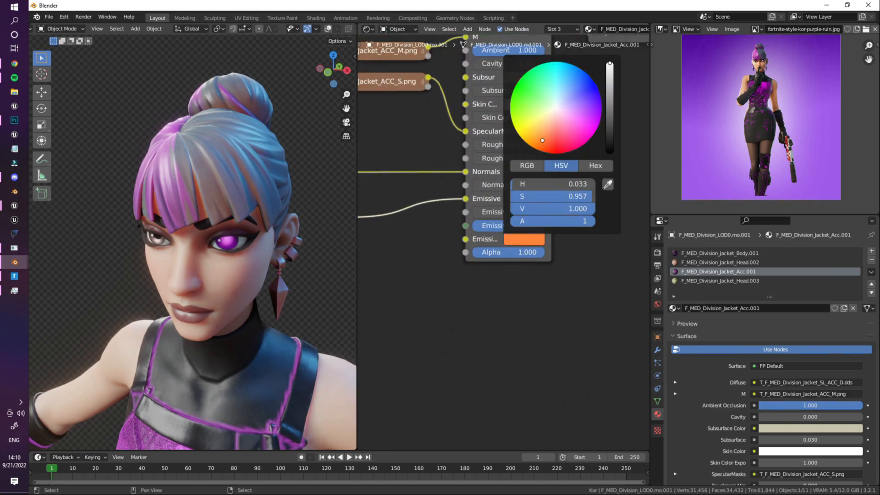
Load the golden hair texture T_F_MED_Division_Jacket_SL_ACC_D.dds into the image node feeding the FP Default Diffuse input
{"action": "scroll", "coordinate": [460, 269], "scroll_direction": "down", "scroll_amount": 6}
{"action": "middle_click_drag", "start_coordinate": [431, 149], "coordinate": [493, 202]}
{"action": "scroll", "coordinate": [493, 203], "scroll_direction": "up", "scroll_amount": 2}
{"action": "scroll", "coordinate": [483, 192], "scroll_direction": "up", "scroll_amount": 1}
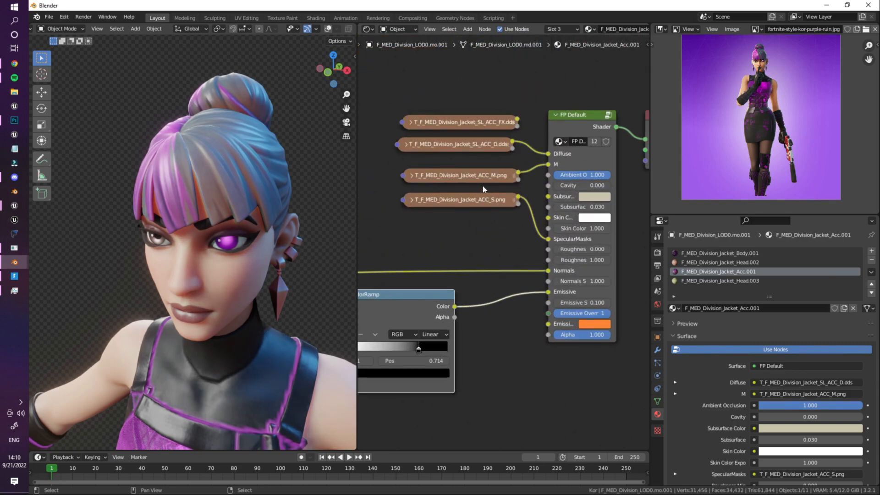
{"action": "left_click", "coordinate": [407, 144]}
{"action": "left_click", "coordinate": [491, 183]}
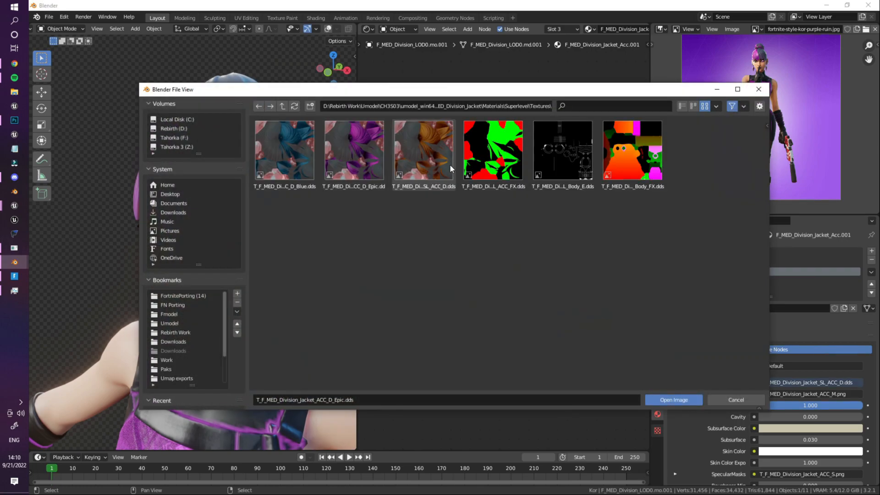
{"action": "double_click", "coordinate": [433, 153]}
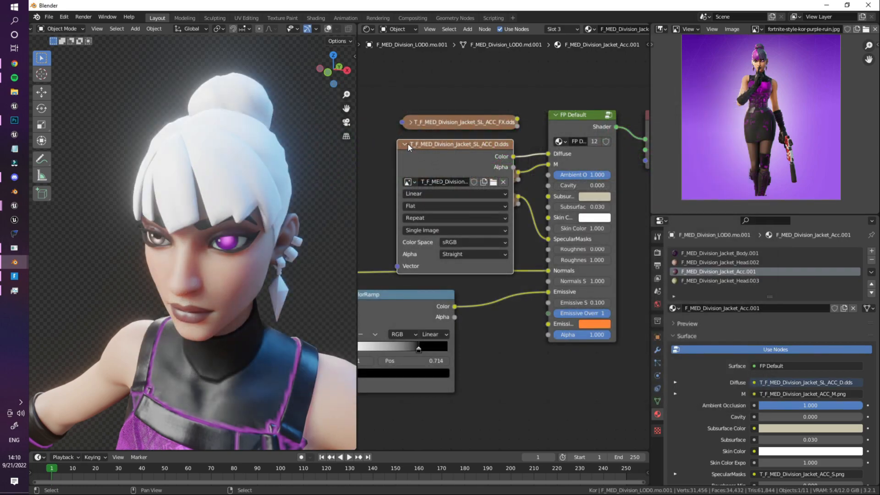
{"action": "left_click", "coordinate": [408, 144]}
In the F_MED_Division_Jacket_Head.003 material, set the FP Default emissive colour to dark orange (H 0.026, S 0.950, V 0.417)
{"action": "key", "text": "shift+grave"}
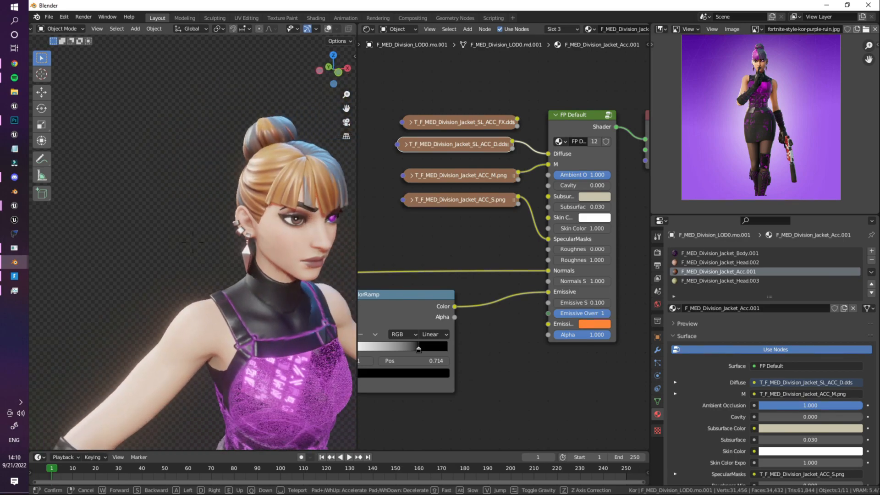
{"action": "left_click", "coordinate": [749, 280]}
{"action": "middle_click_drag", "start_coordinate": [527, 227], "coordinate": [442, 224]}
{"action": "middle_click_drag", "start_coordinate": [572, 253], "coordinate": [477, 251]}
{"action": "left_click", "coordinate": [510, 251]}
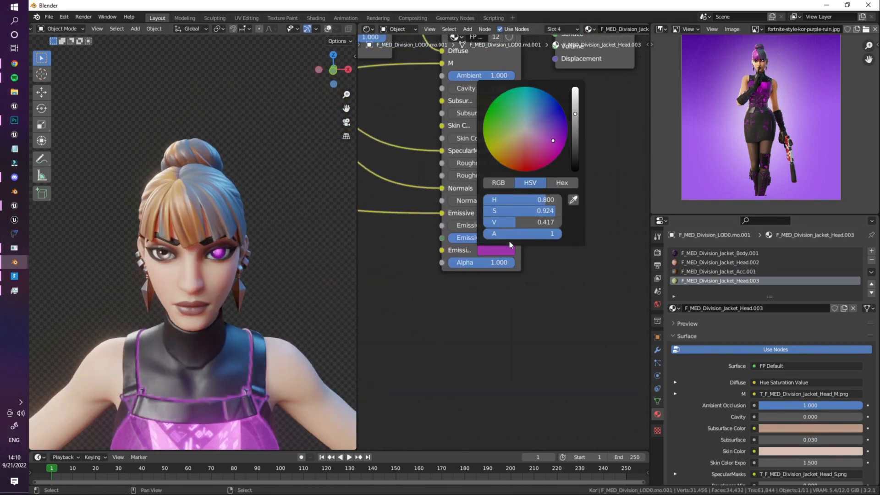
{"action": "left_click_drag", "start_coordinate": [525, 160], "coordinate": [513, 159]}
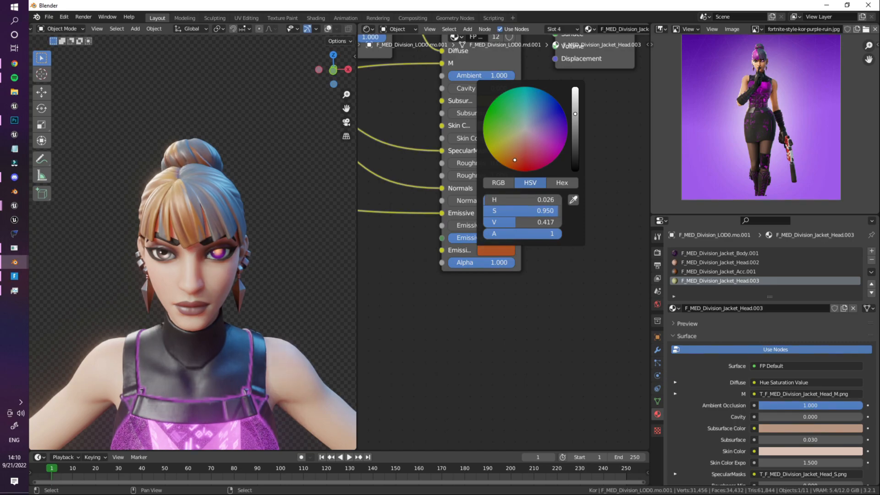
Lower the Hue of the eye material's Hue Saturation Value node to turn the glowing eye golden orange
{"action": "middle_click_drag", "start_coordinate": [425, 58], "coordinate": [421, 183]}
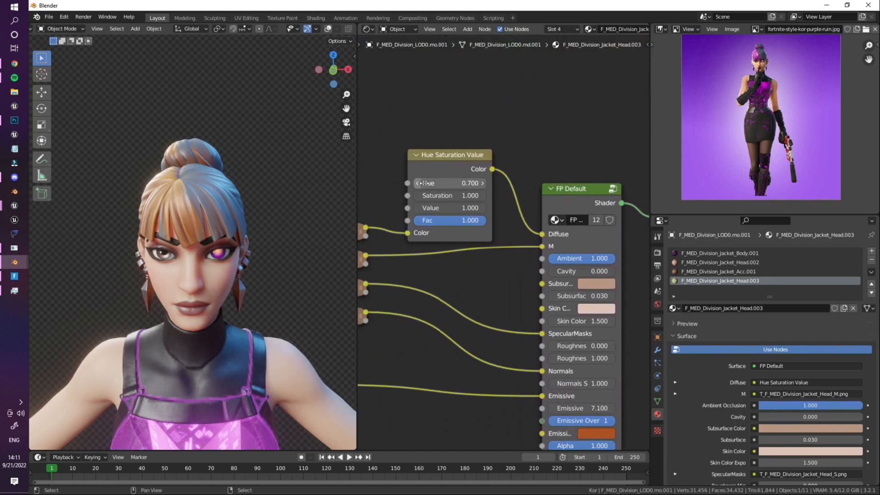
{"action": "left_click", "coordinate": [418, 183]}
{"action": "left_click", "coordinate": [417, 183]}
{"action": "left_click", "coordinate": [418, 183]}
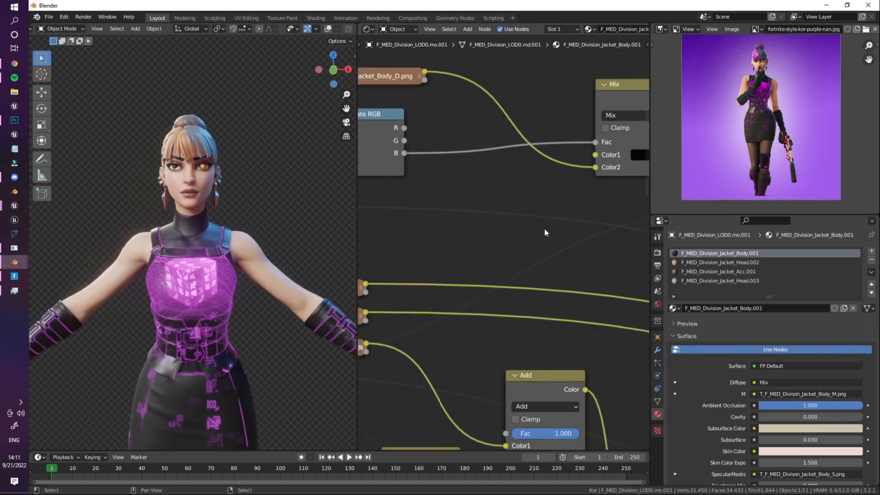
In the F_MED_Division_Jacket_Body.001 material, set Color1 of the diffuse Mix node to orange (H 0.037, S 0.964, V 0.435)
{"action": "scroll", "coordinate": [543, 228], "scroll_direction": "down", "scroll_amount": 3}
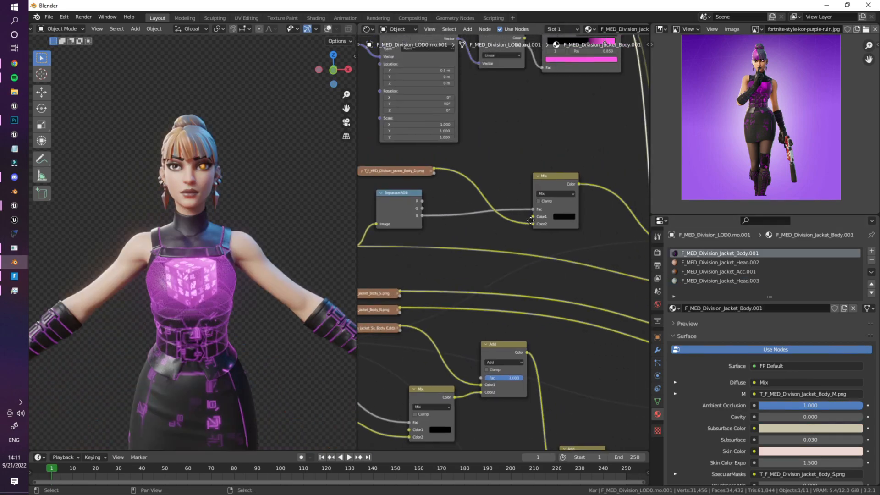
{"action": "middle_click_drag", "start_coordinate": [529, 184], "coordinate": [501, 205]}
{"action": "scroll", "coordinate": [505, 211], "scroll_direction": "up", "scroll_amount": 7}
{"action": "middle_click_drag", "start_coordinate": [501, 289], "coordinate": [491, 219]}
{"action": "scroll", "coordinate": [481, 213], "scroll_direction": "up", "scroll_amount": 3}
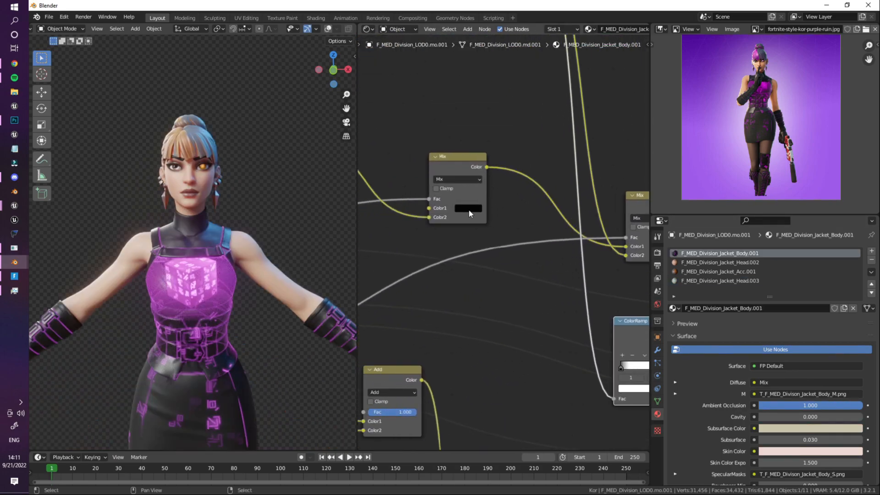
{"action": "left_click", "coordinate": [468, 209]}
{"action": "left_click_drag", "start_coordinate": [525, 133], "coordinate": [526, 109]}
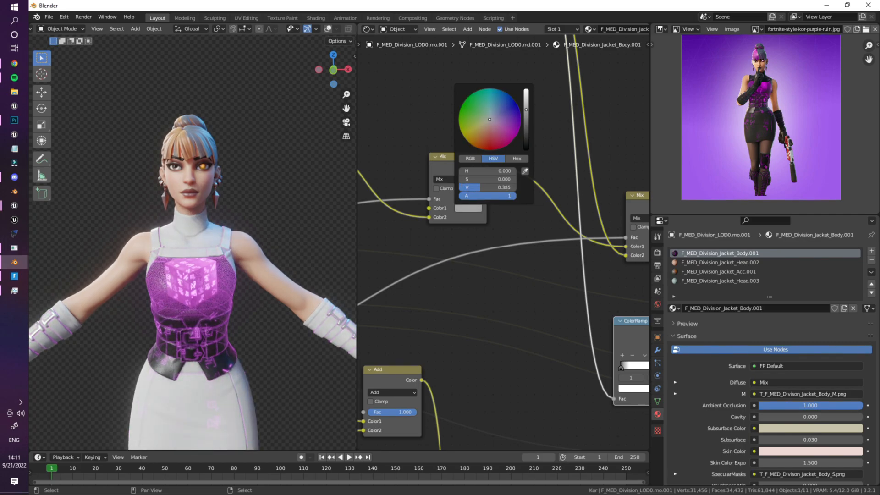
{"action": "left_click_drag", "start_coordinate": [478, 145], "coordinate": [481, 142]}
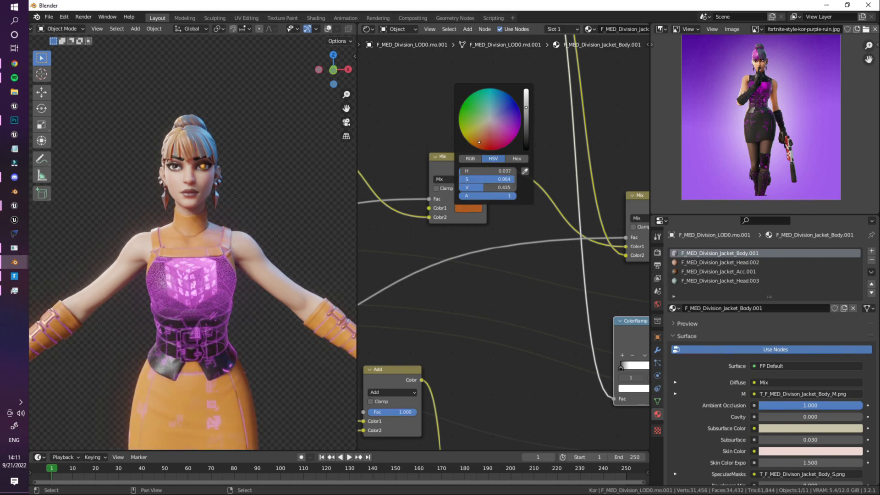
Switch to Fortnite to examine the Golden Rune Kor outfit as a colour reference, and return to Blender
{"action": "scroll", "coordinate": [167, 310], "scroll_direction": "down", "scroll_amount": 1}
{"action": "middle_click_drag", "start_coordinate": [167, 310], "coordinate": [165, 250], "text": "shift"}
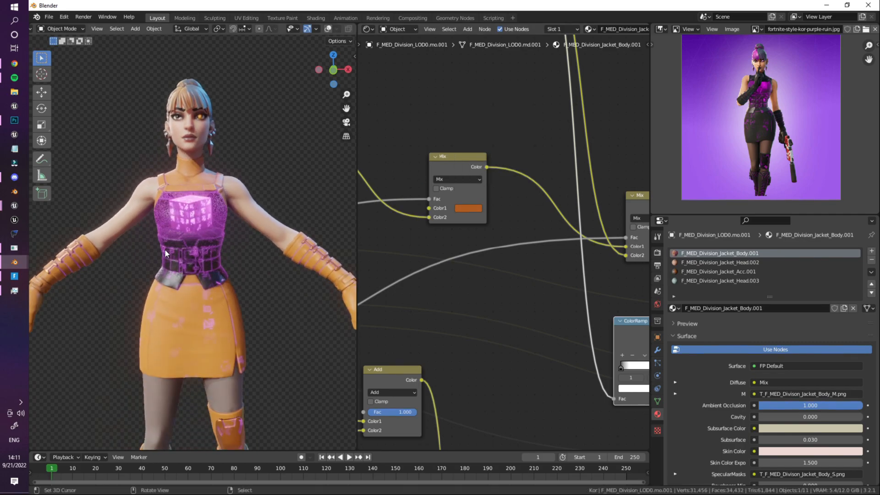
{"action": "left_click", "coordinate": [24, 277]}
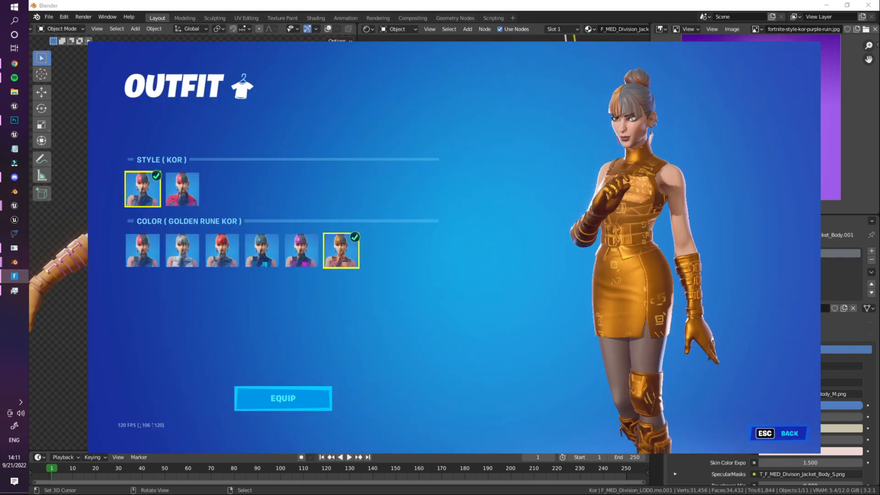
{"action": "key", "text": "alt+Tab"}
Add a Mix colour node beside the SpecularMasks input of the body material's FP Default node
{"action": "scroll", "coordinate": [514, 216], "scroll_direction": "up", "scroll_amount": 6}
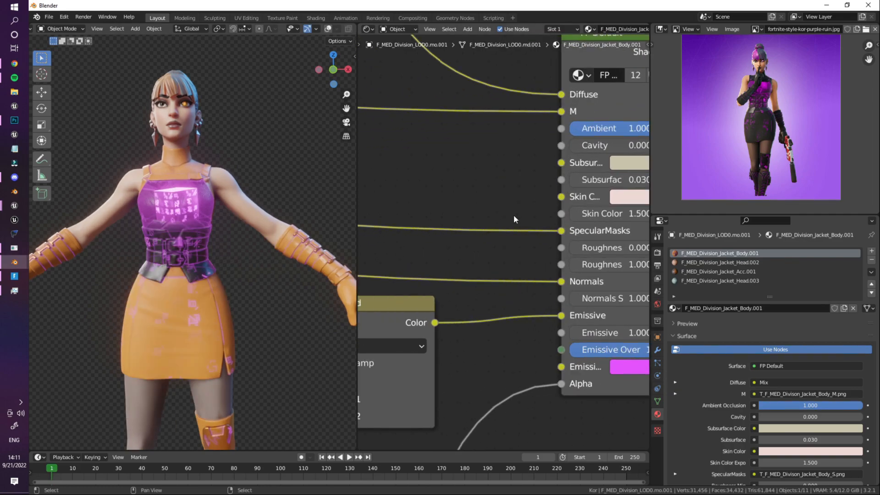
{"action": "key", "text": "shift+a"}
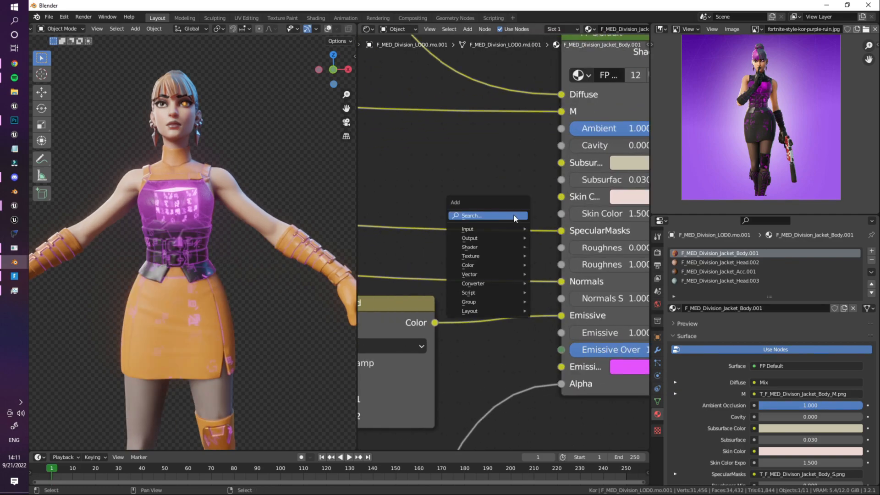
{"action": "type", "text": "mix"}
{"action": "left_click", "coordinate": [554, 232]}
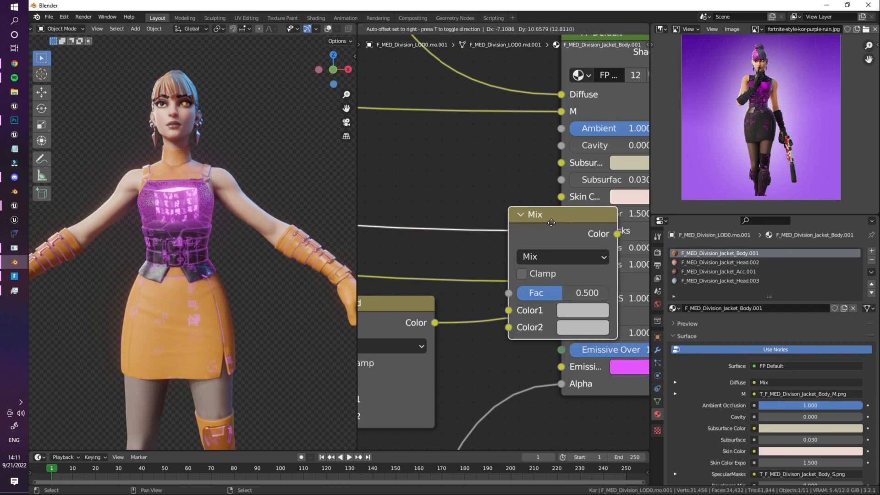
{"action": "left_click", "coordinate": [532, 155]}
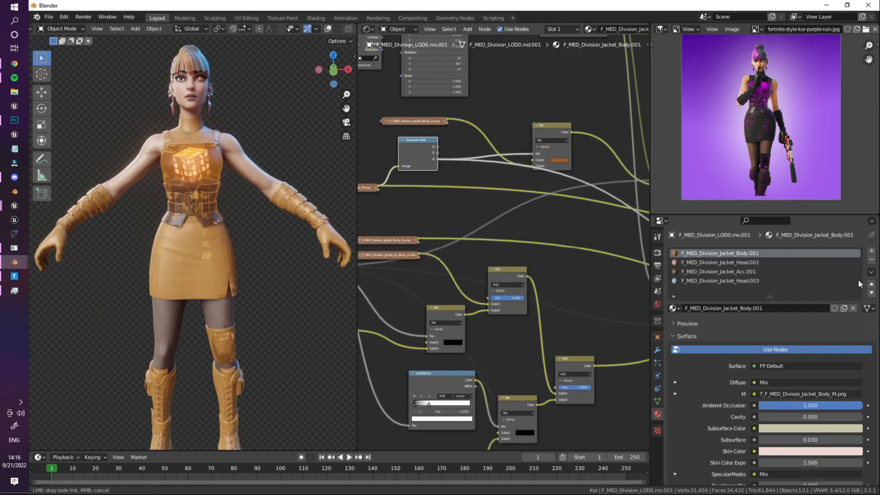
Connect the Separate RGB node's B output to the specular Mix node's Fac and move the body S texture link to Color2
{"action": "left_click_drag", "start_coordinate": [858, 279], "coordinate": [500, 266]}
{"action": "key", "text": "shift+grave"}
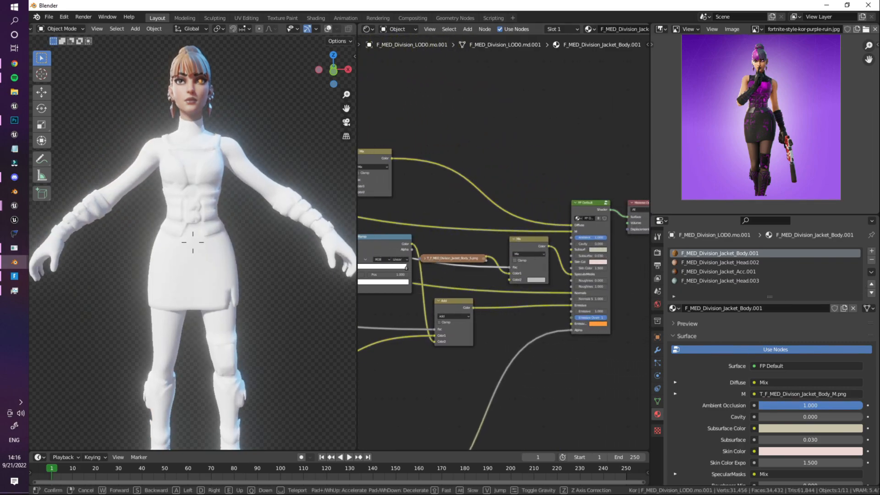
{"action": "left_click", "coordinate": [224, 233]}
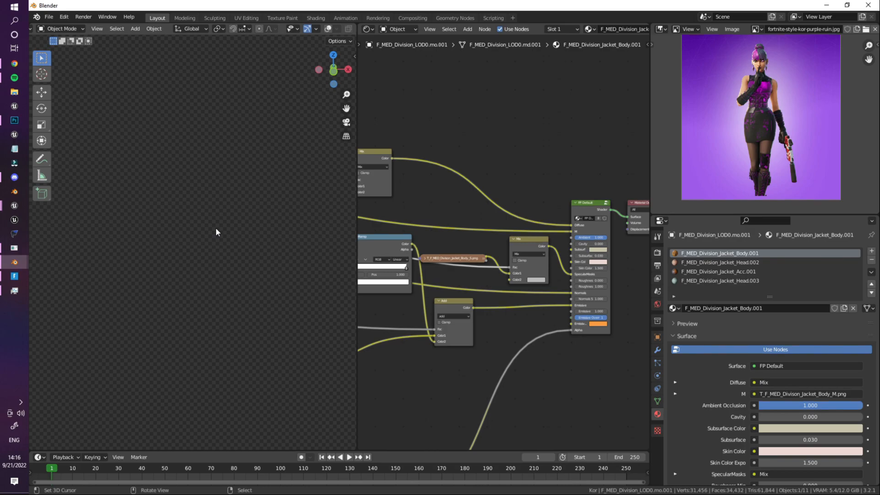
{"action": "scroll", "coordinate": [469, 268], "scroll_direction": "up", "scroll_amount": 6}
{"action": "middle_click_drag", "start_coordinate": [495, 262], "coordinate": [447, 245]}
{"action": "scroll", "coordinate": [447, 245], "scroll_direction": "up", "scroll_amount": 3}
{"action": "left_click_drag", "start_coordinate": [444, 277], "coordinate": [441, 288]}
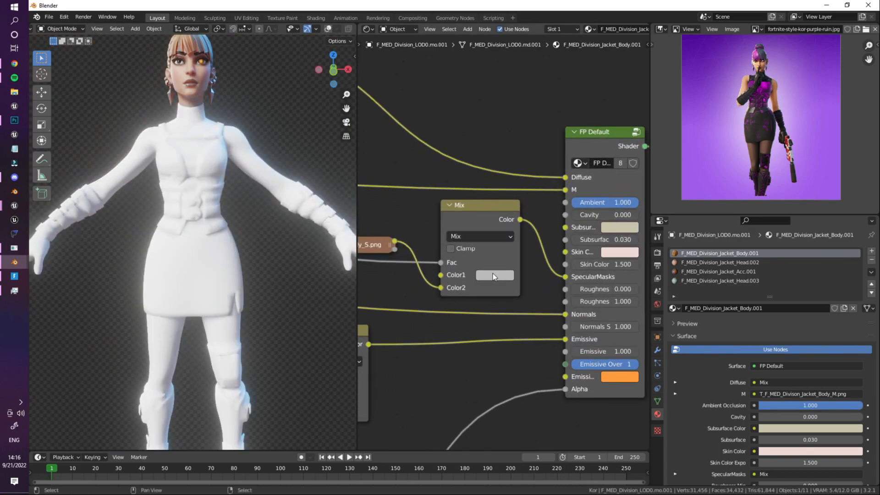
Set Color1 of the specular Mix node to RGB 0.500, 1, 0.437 for a metallic gold outfit
{"action": "left_click", "coordinate": [493, 273]}
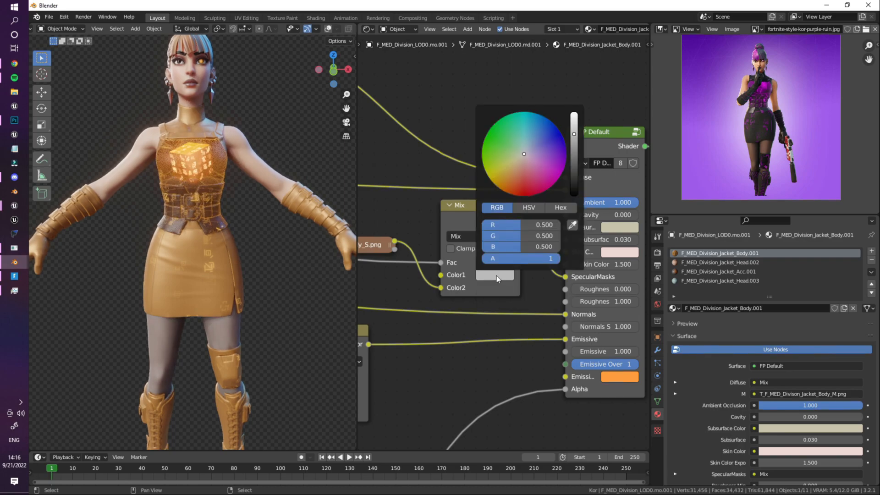
{"action": "mouse_move", "coordinate": [516, 237]}
{"action": "left_mouse_down"}
{"action": "mouse_move", "coordinate": [464, 226]}
{"action": "mouse_move", "coordinate": [500, 226]}
{"action": "mouse_move", "coordinate": [510, 249]}
{"action": "mouse_move", "coordinate": [482, 236]}
{"action": "mouse_move", "coordinate": [560, 236]}
{"action": "mouse_move", "coordinate": [505, 248]}
{"action": "mouse_move", "coordinate": [528, 248]}
{"action": "left_mouse_up"}
{"action": "right_click", "coordinate": [484, 237]}
{"action": "right_click", "coordinate": [500, 227]}
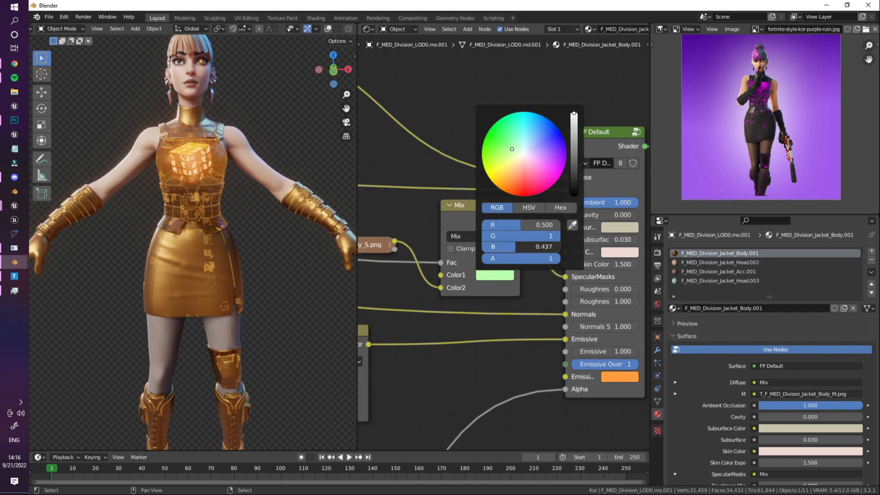
{"action": "key", "text": "shift+grave"}
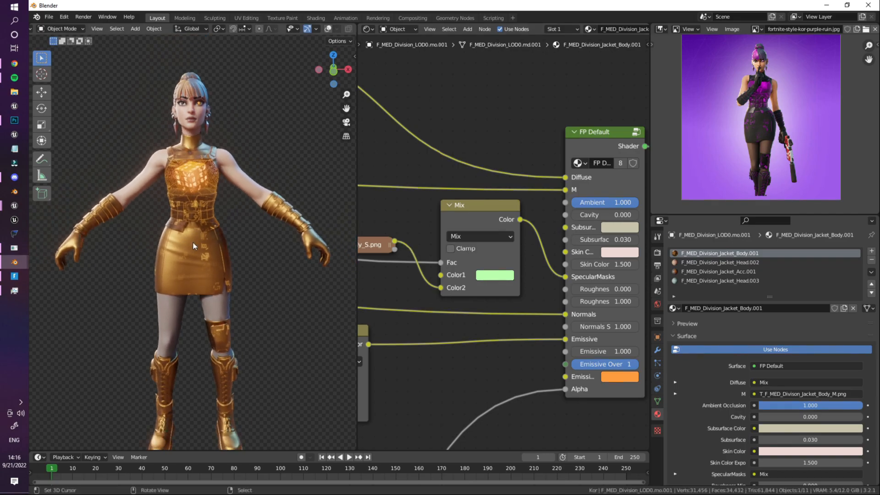